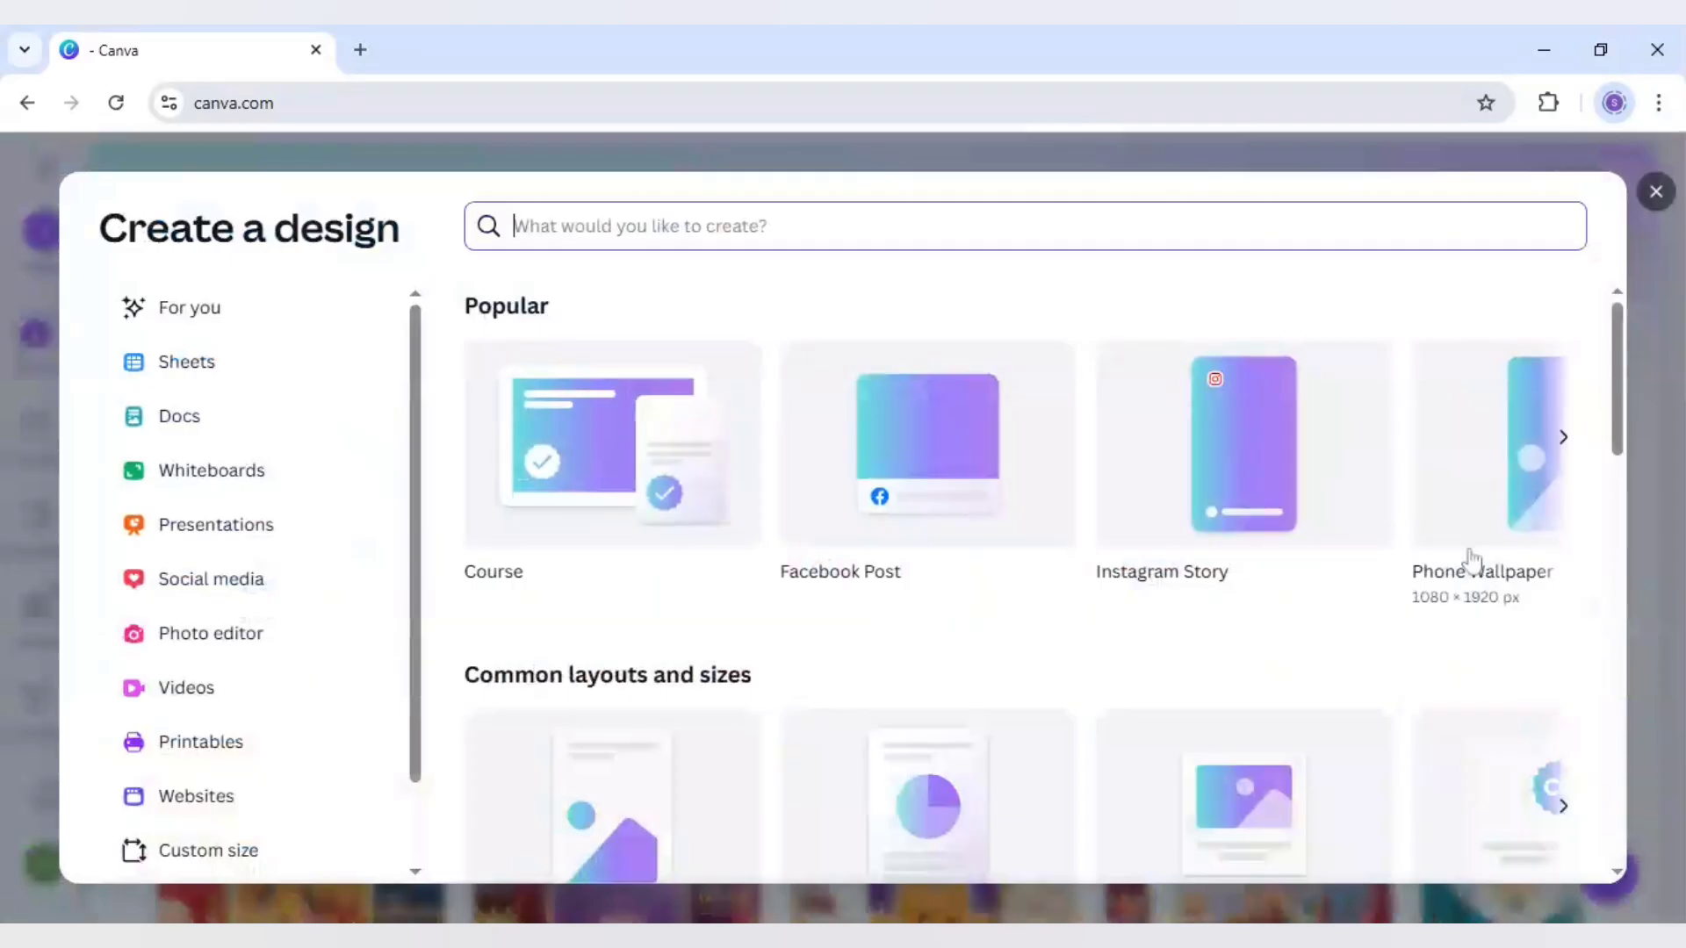
Create a blank Phone Wallpaper design and search its elements for "heart" graphics
click(1512, 468)
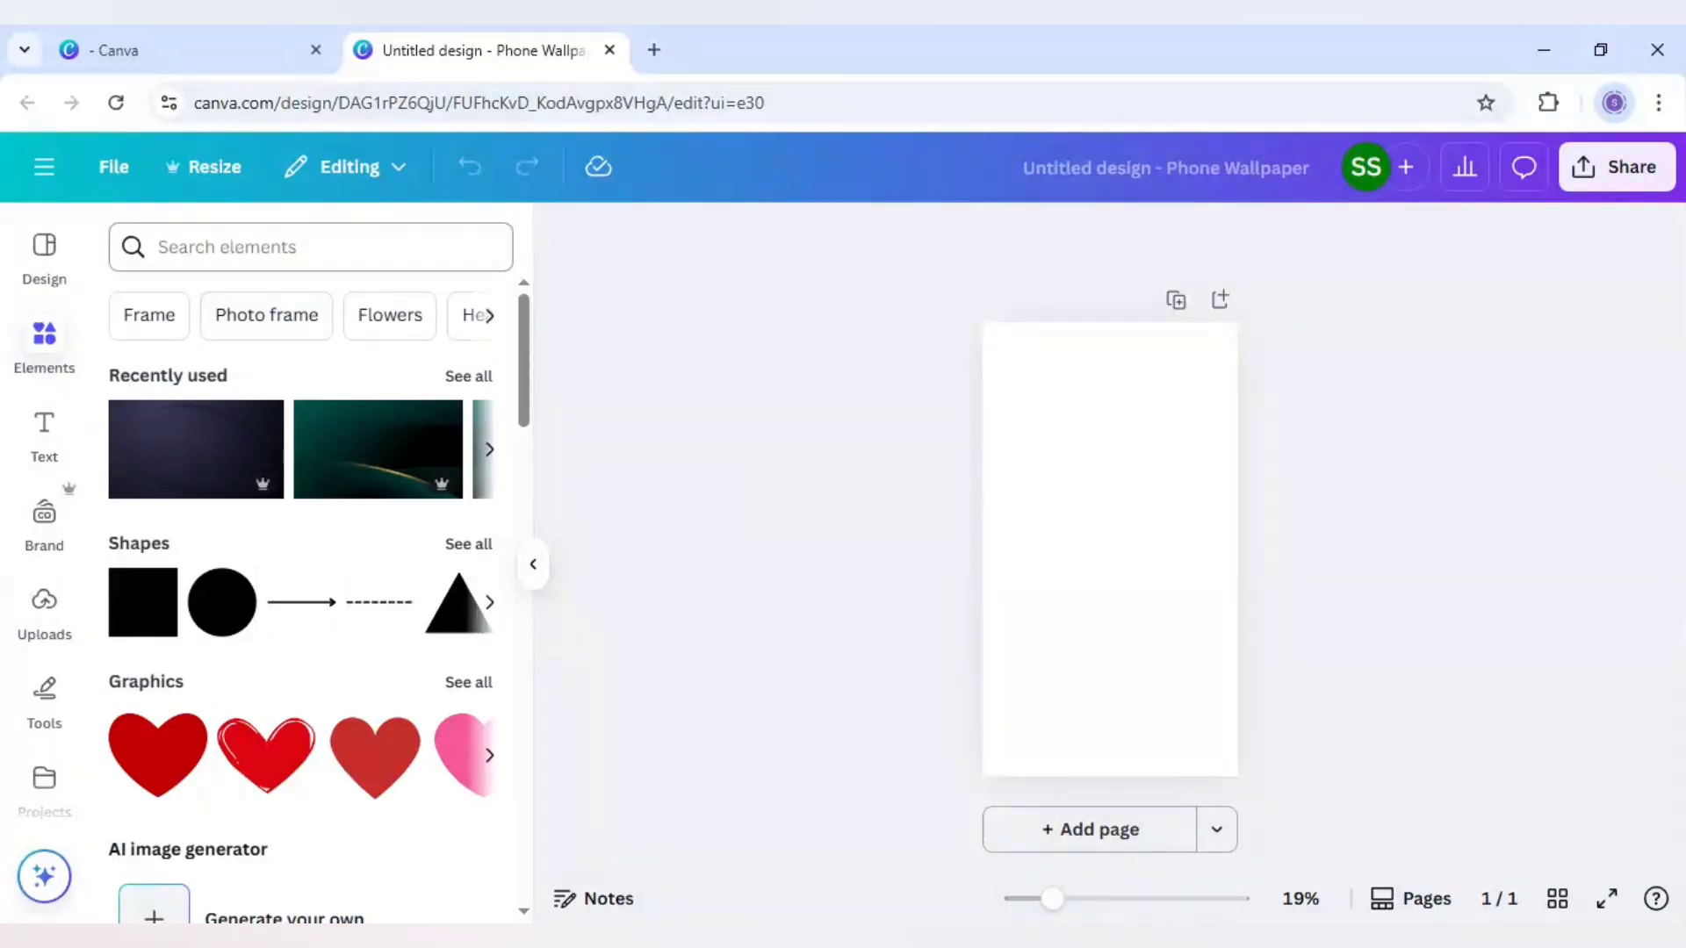
click(263, 247)
text(hea)
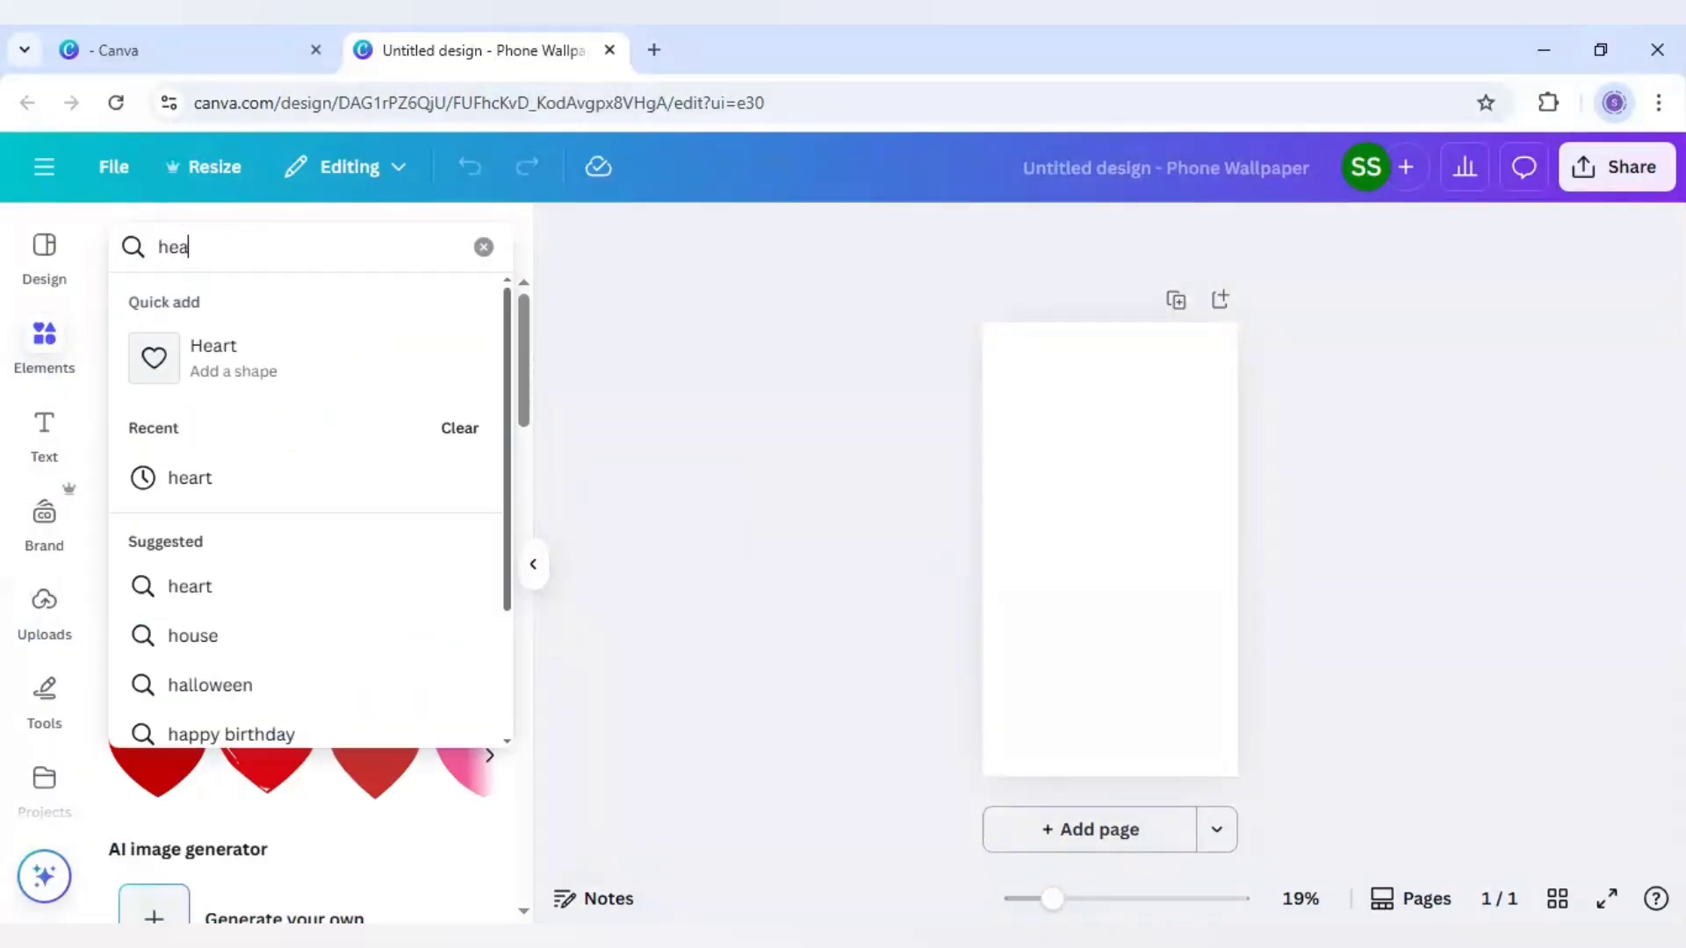
text(rt)
key(Return)
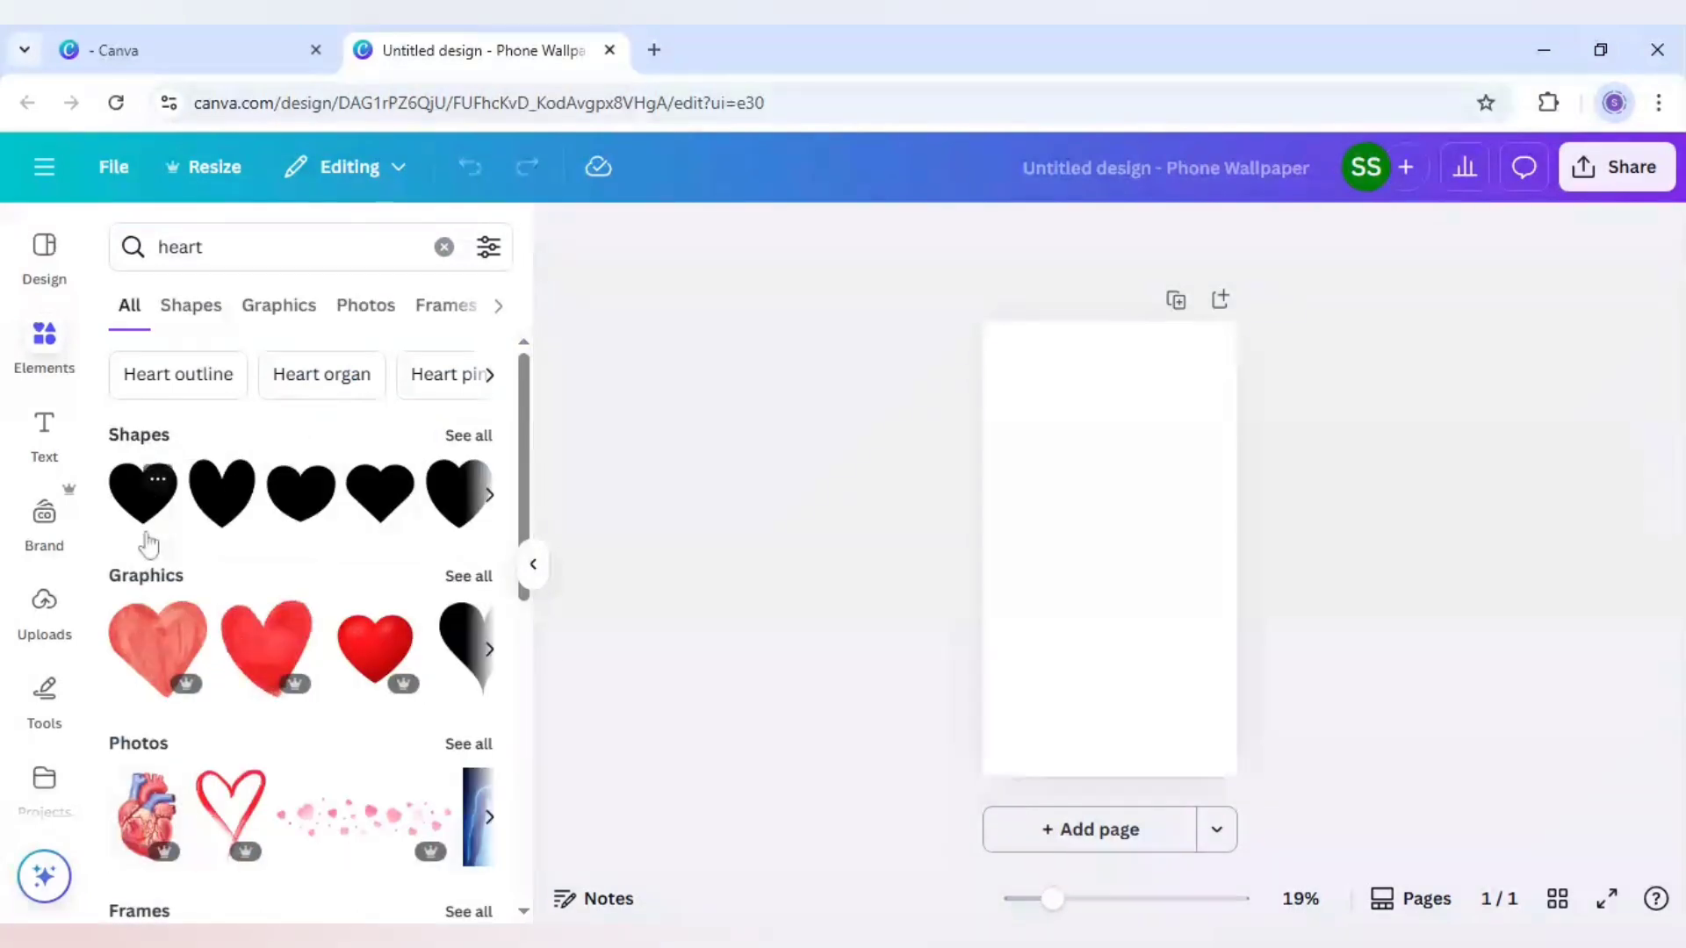
click(472, 576)
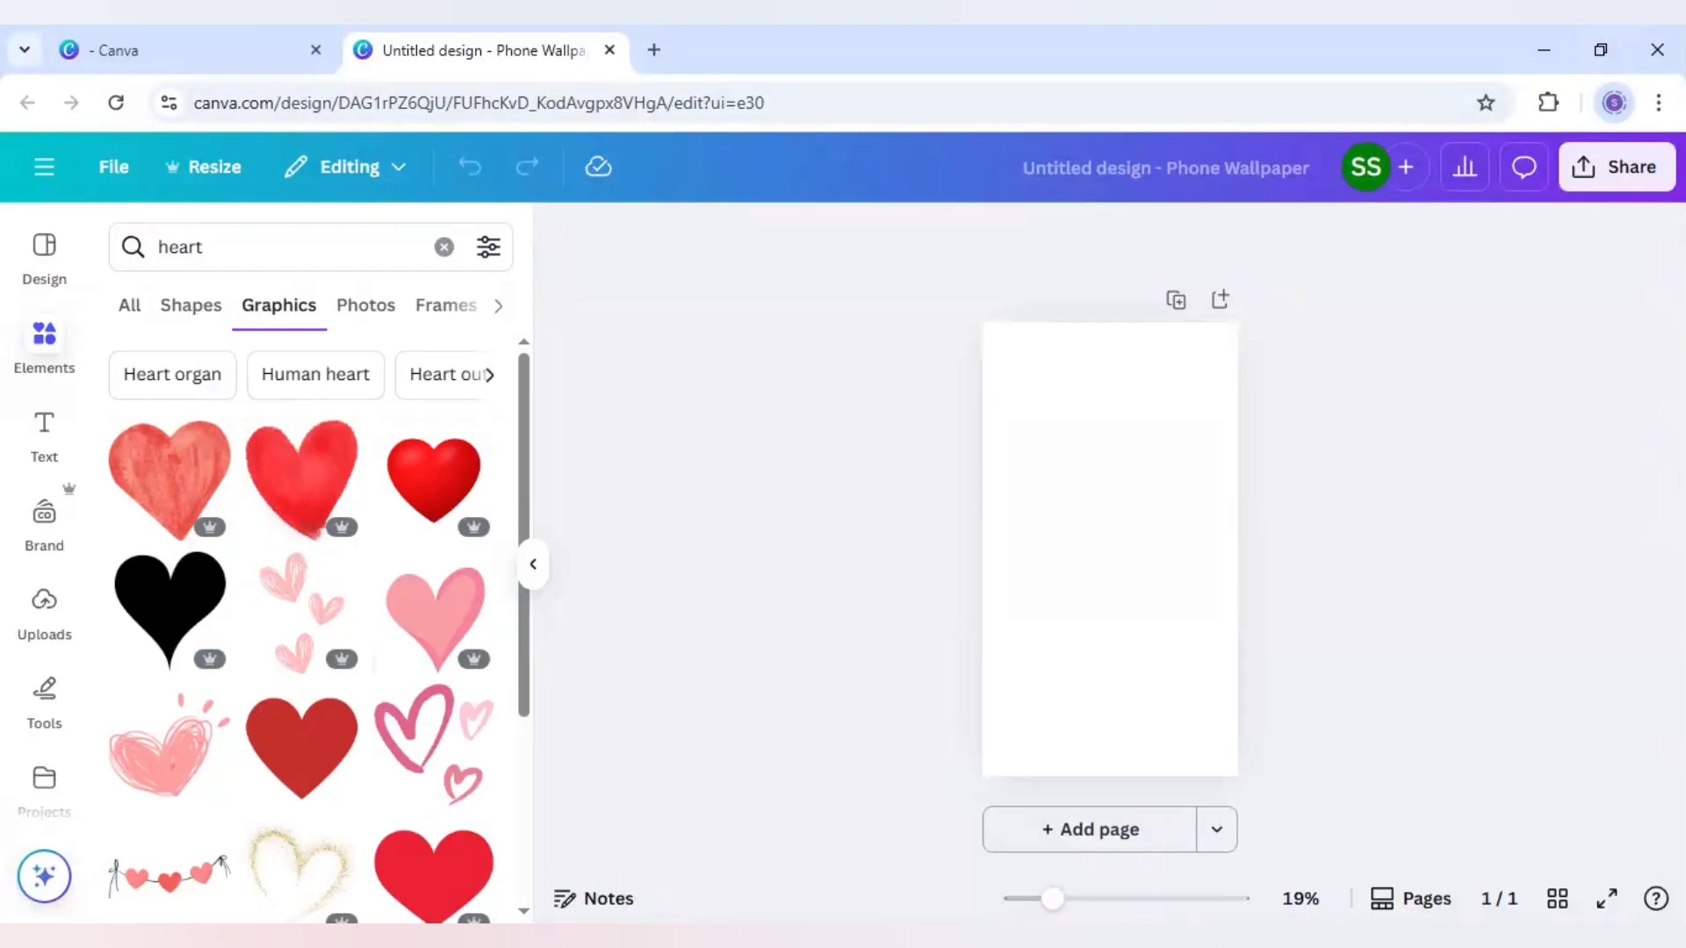
Filter the heart graphics by price to show only Free items
click(489, 249)
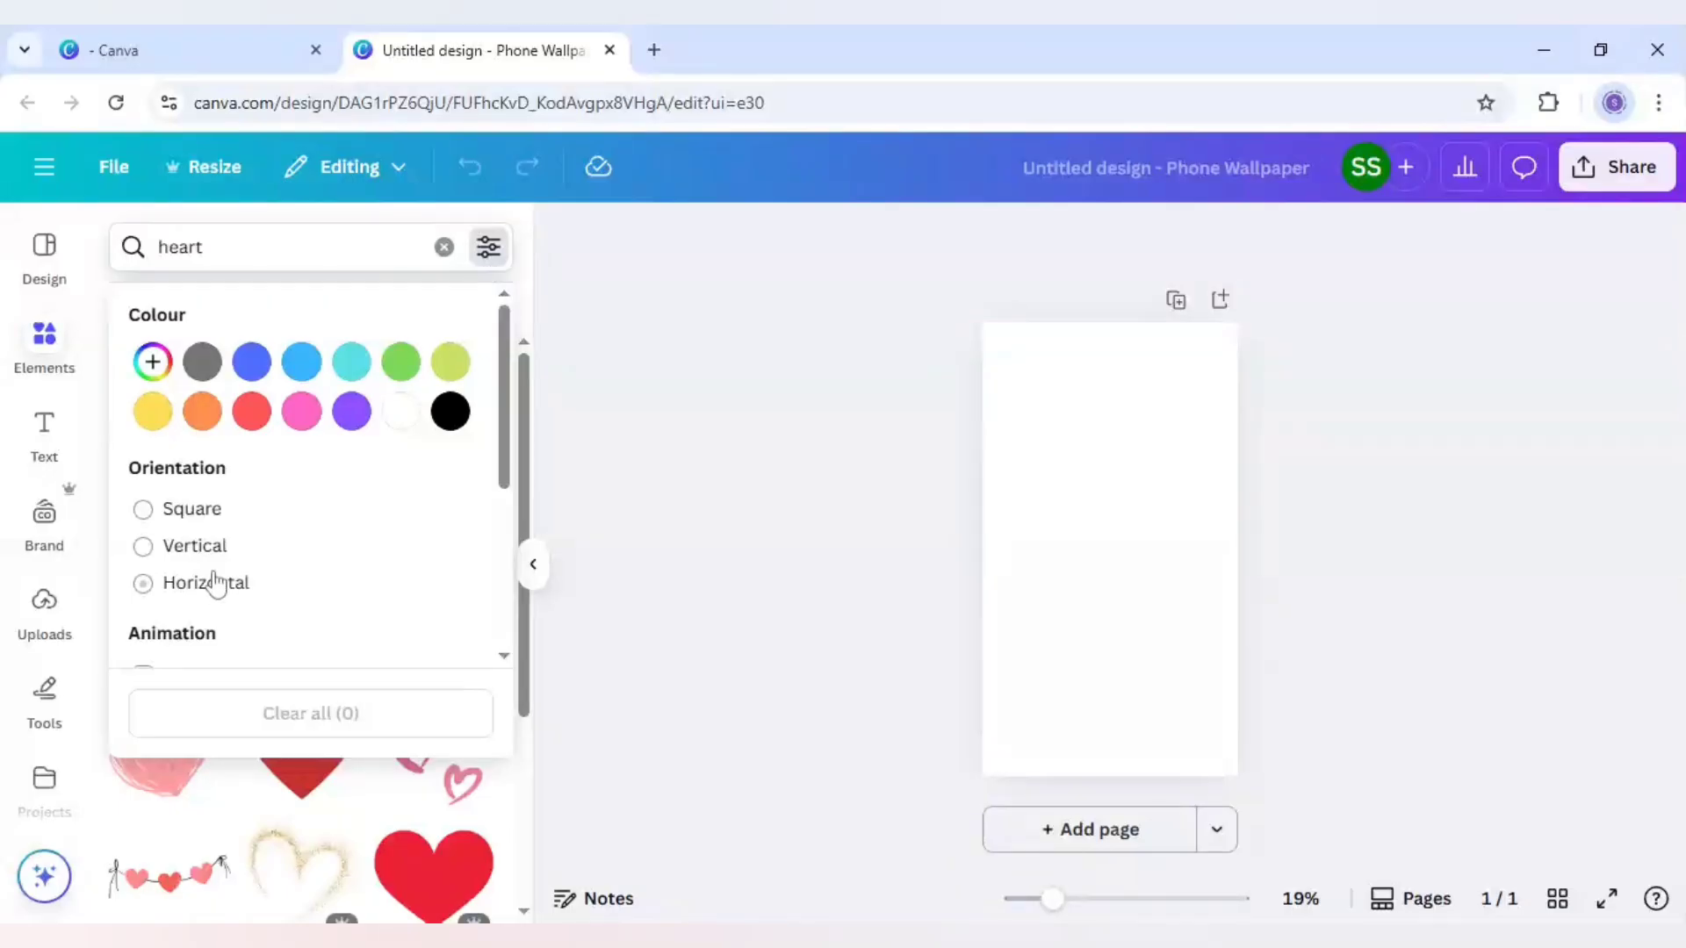
scroll(224, 578, down, 3)
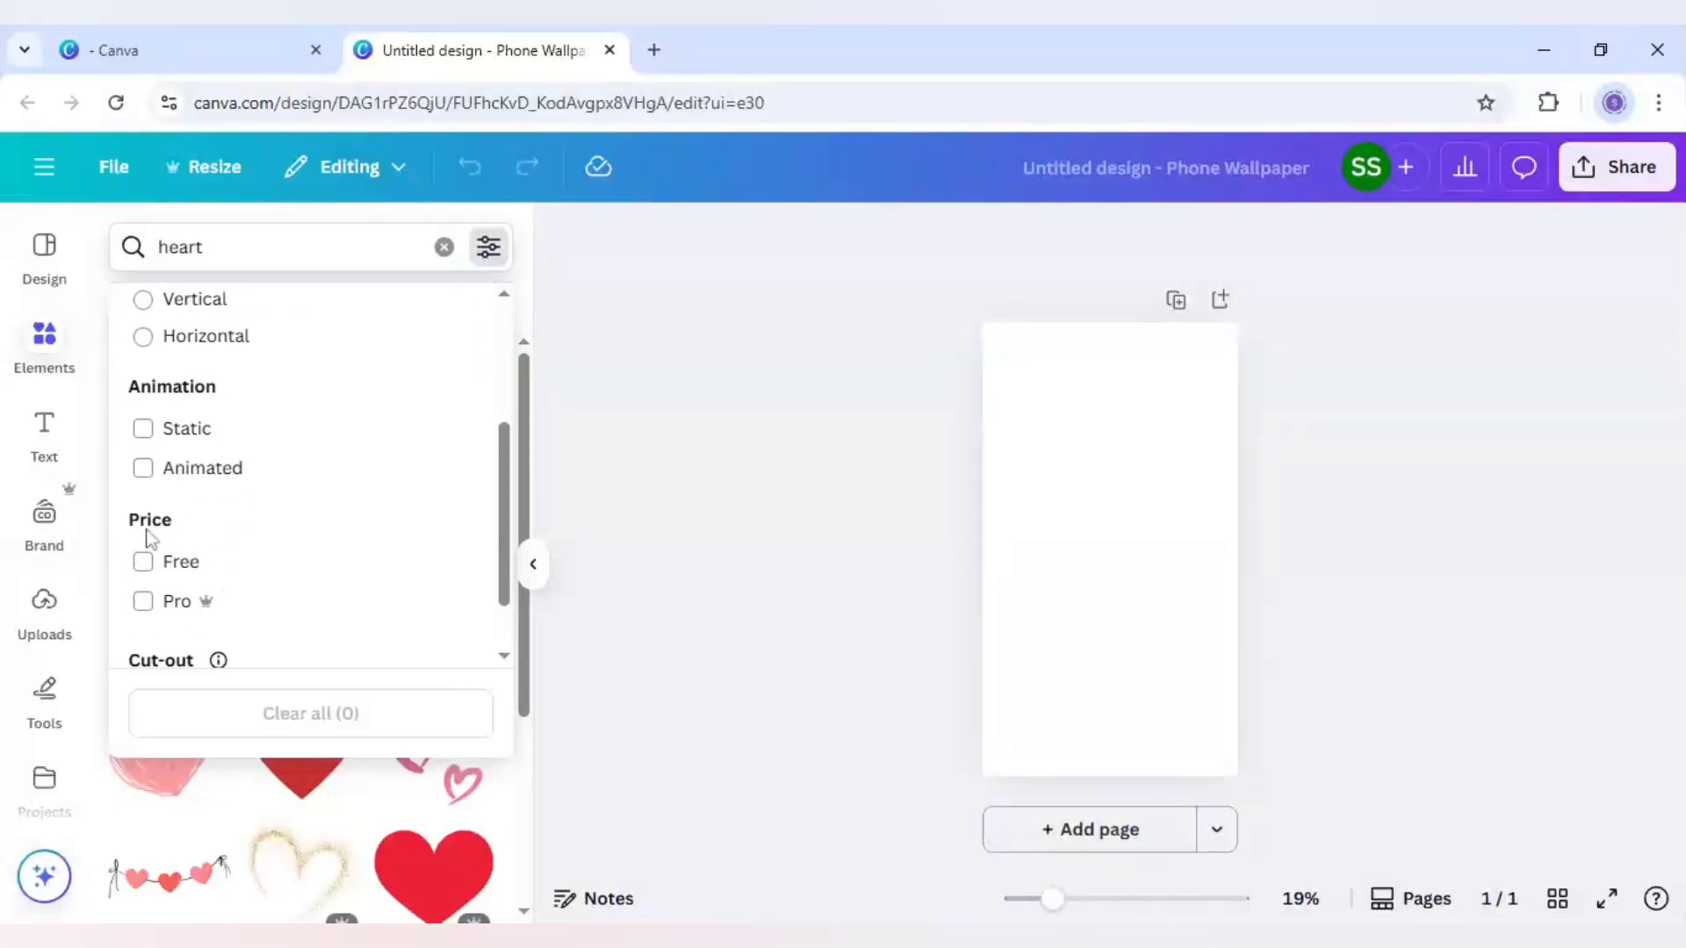
click(142, 562)
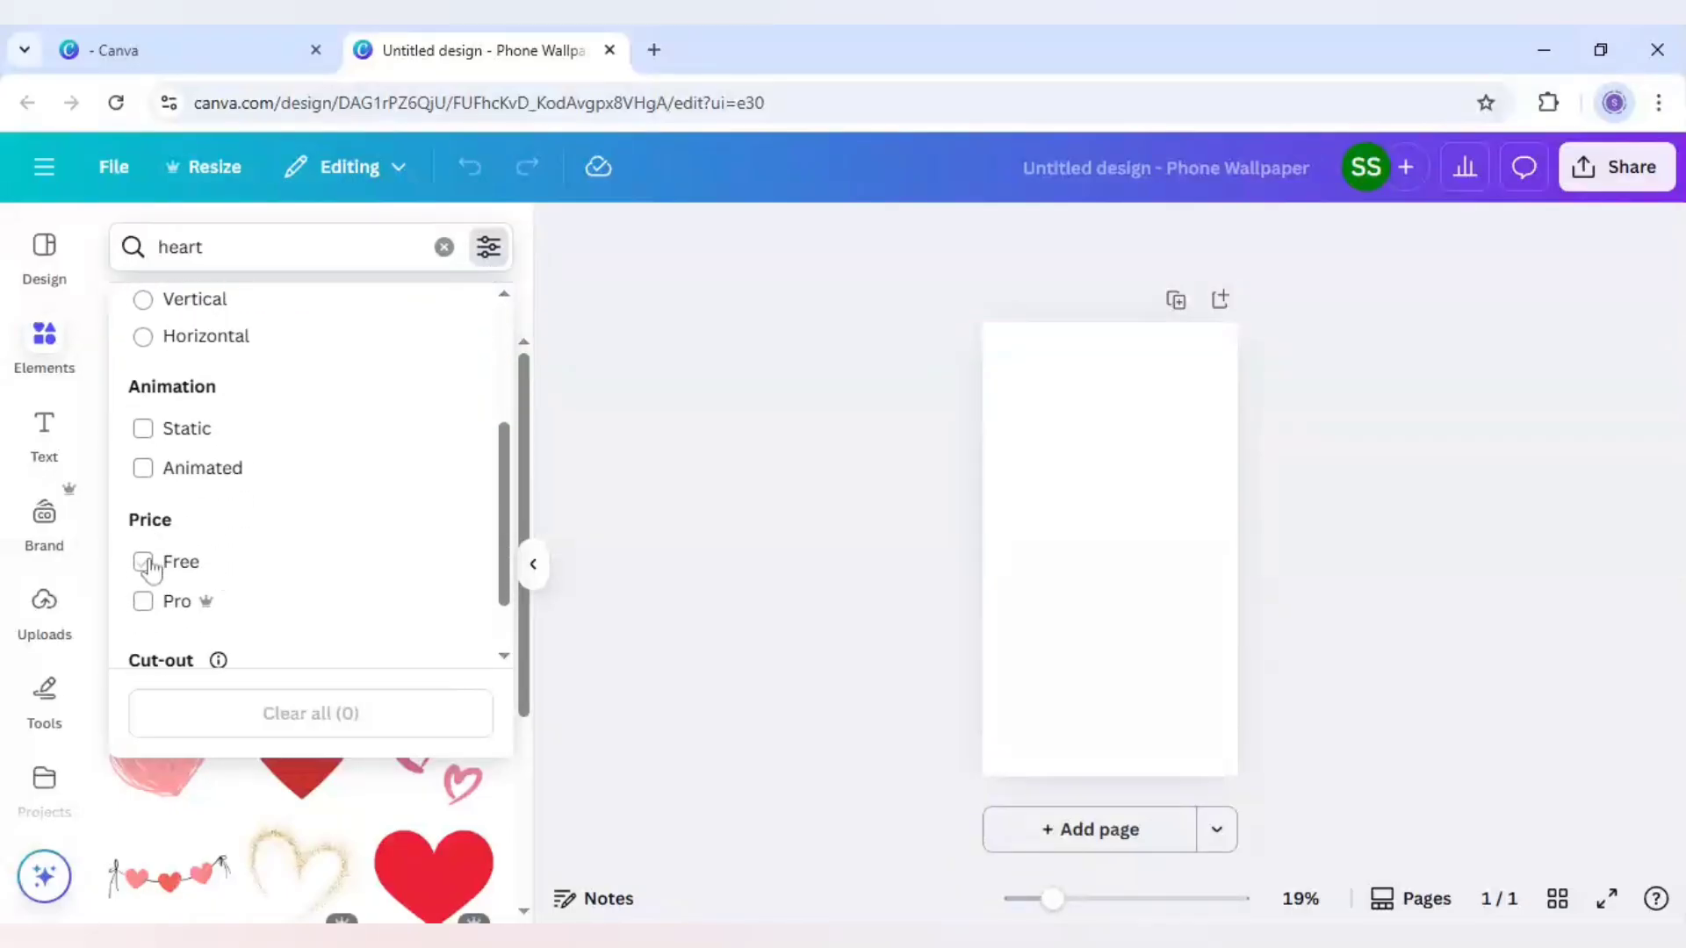
click(109, 487)
Find the free pink Blurred Heart Shape graphic and add it to the page
scroll(171, 513, down, 5)
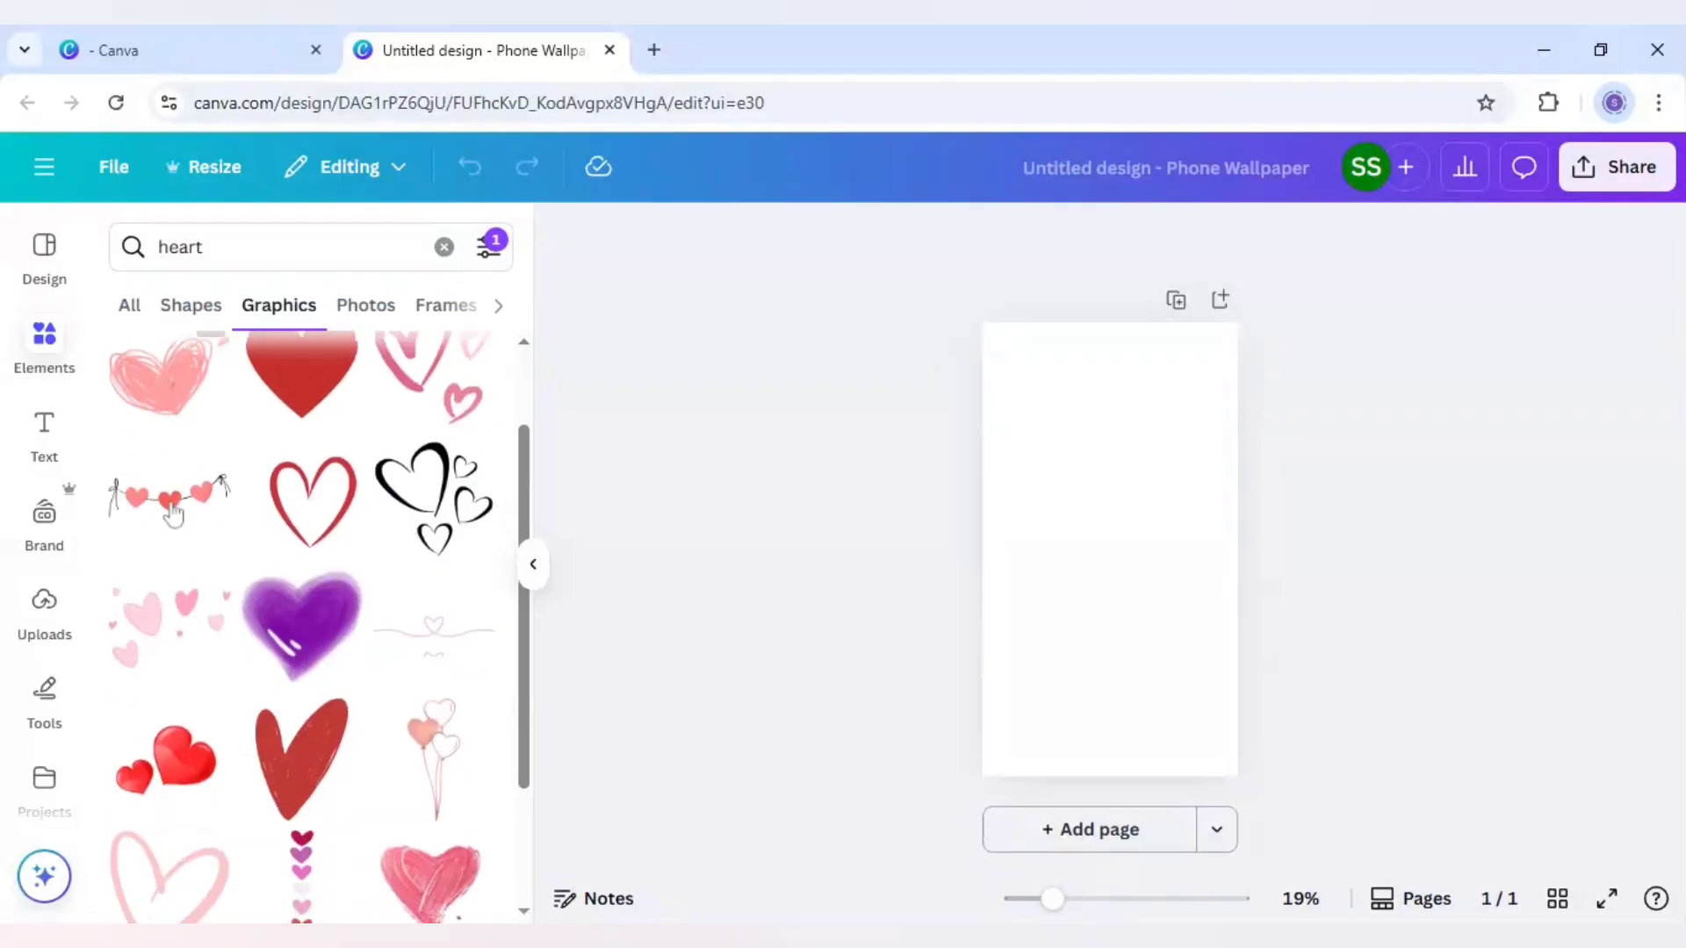
scroll(173, 516, down, 4)
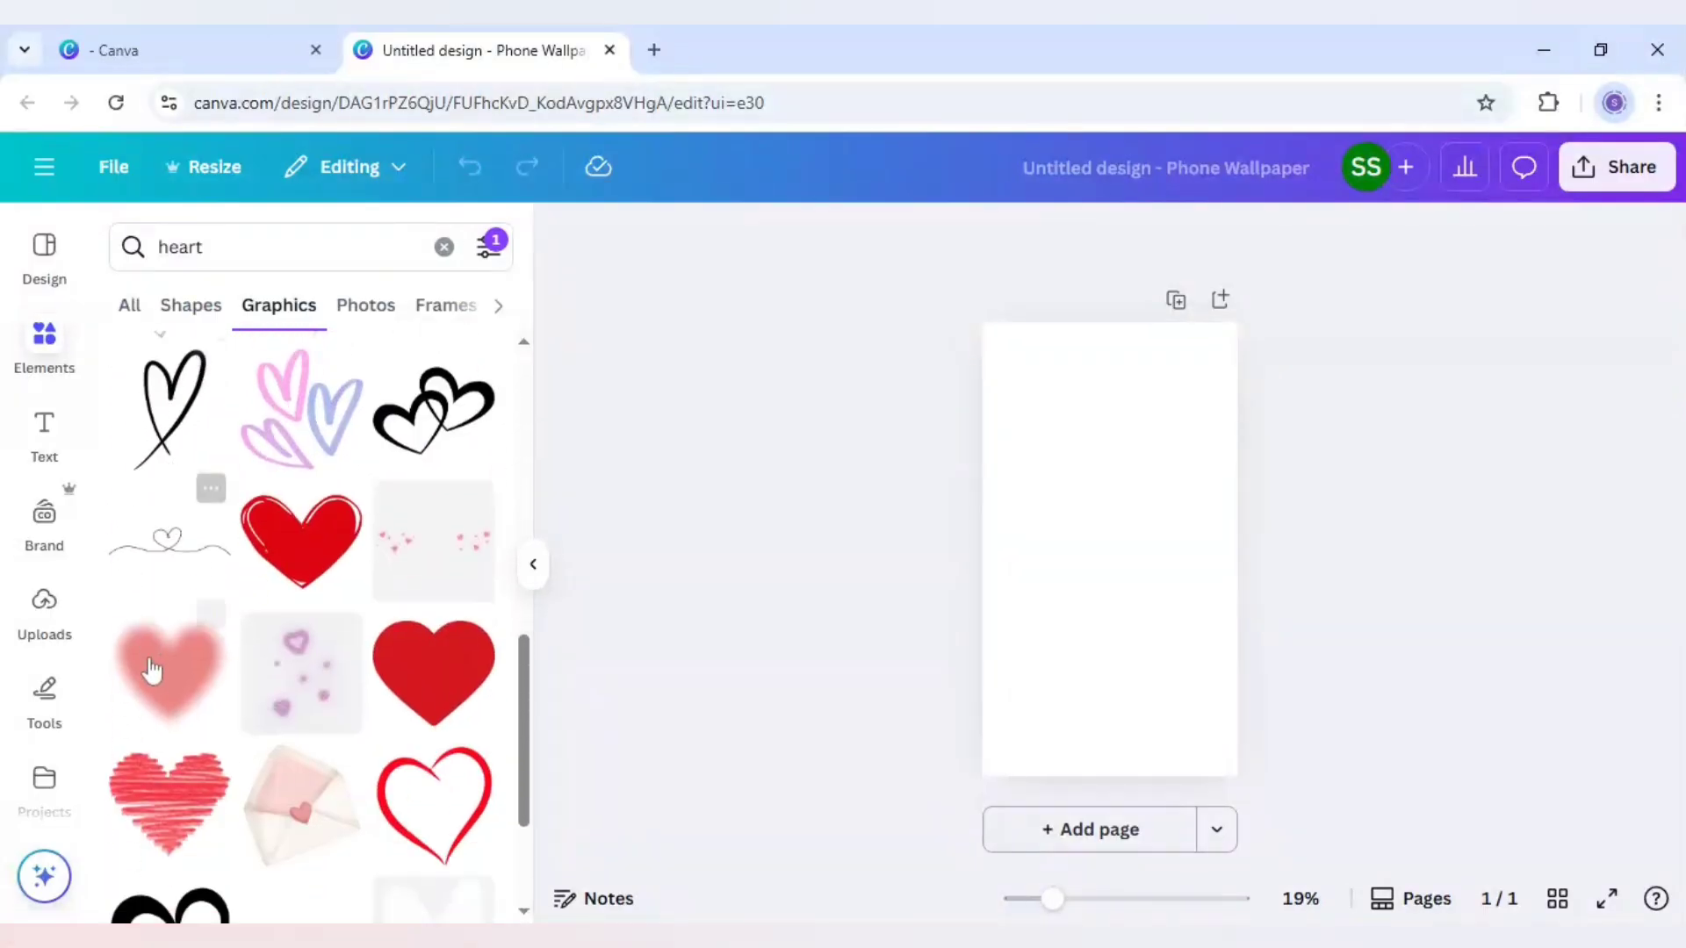
mouse_move(155, 677)
click(219, 642)
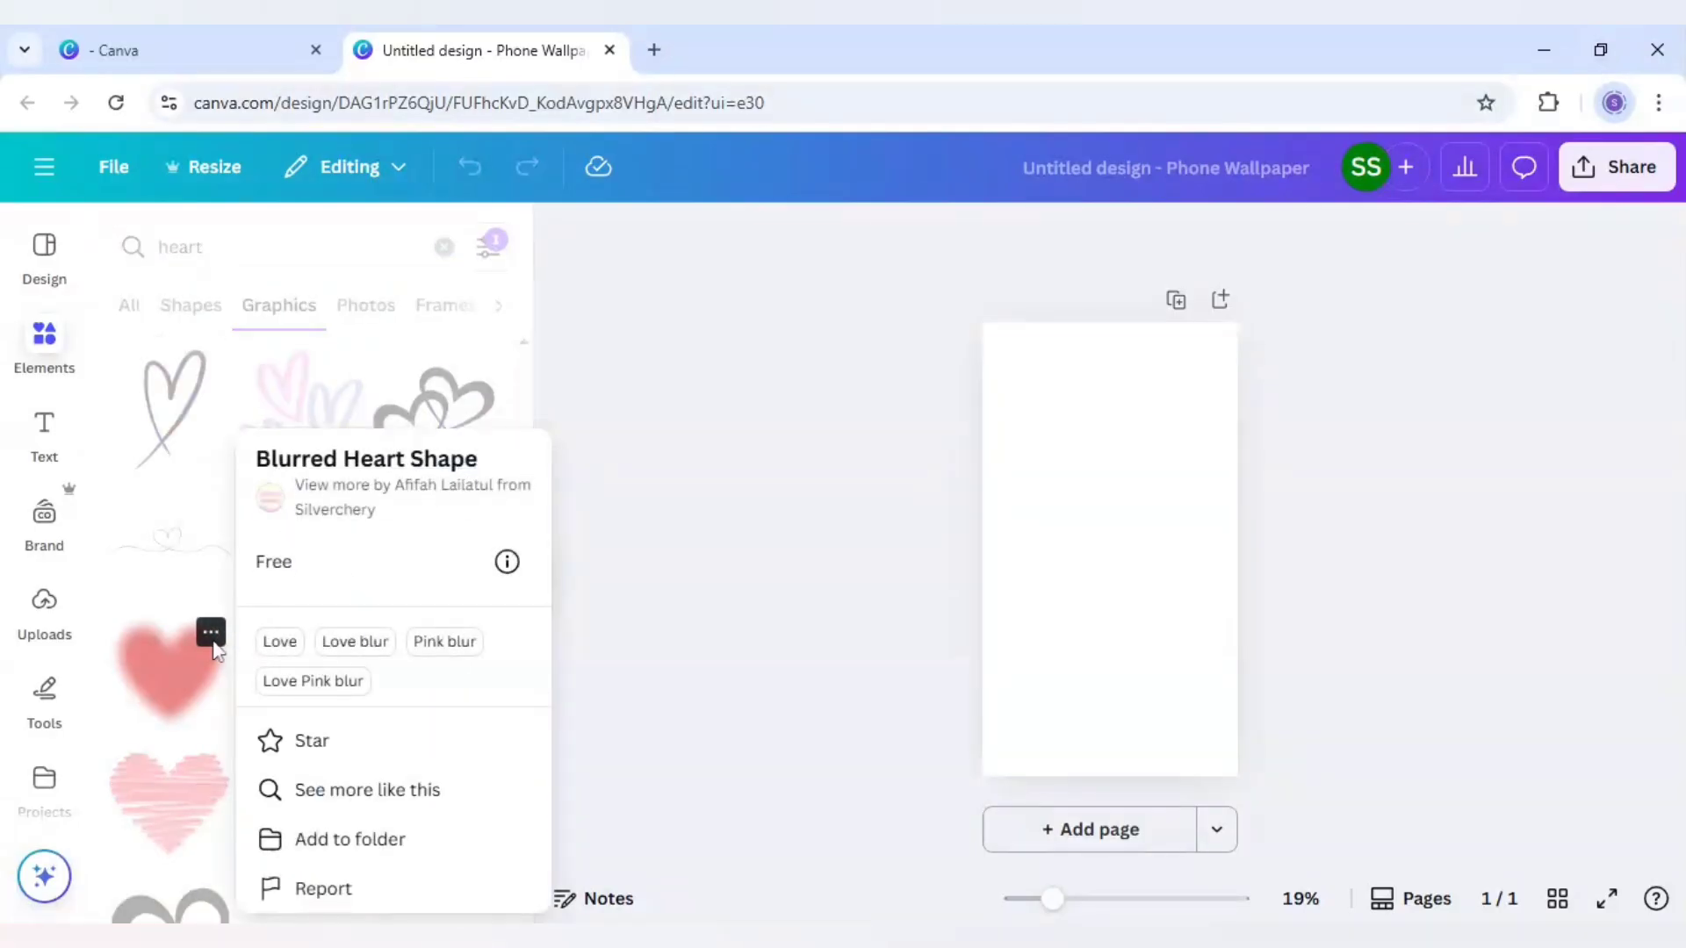
click(176, 653)
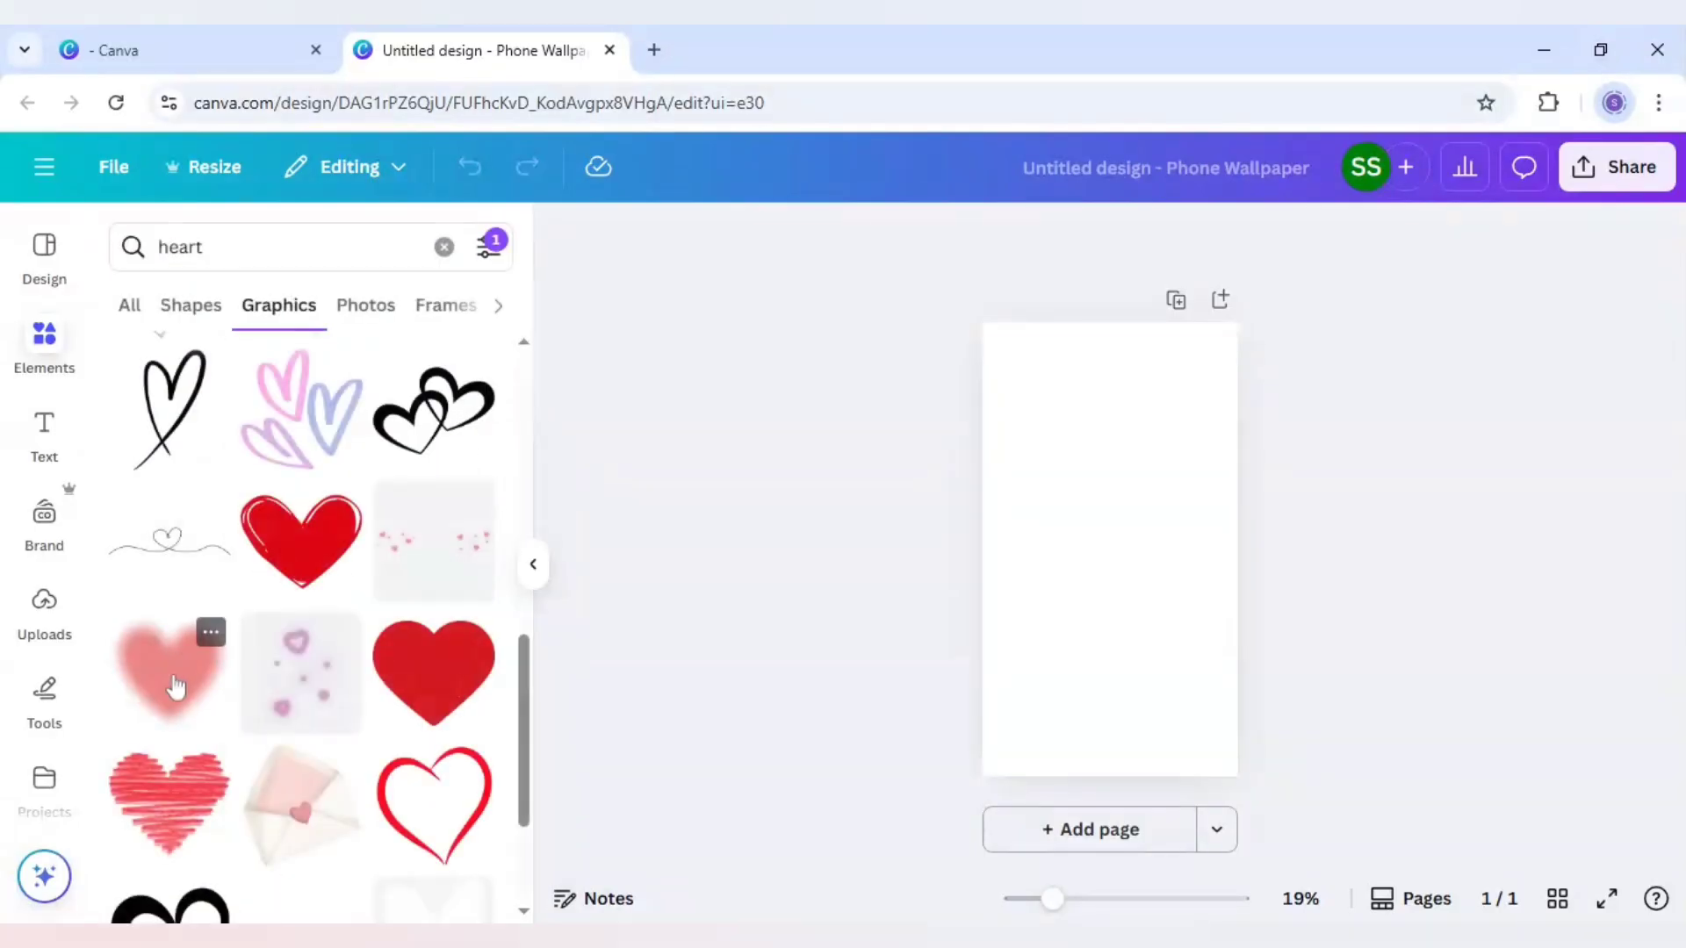
click(176, 686)
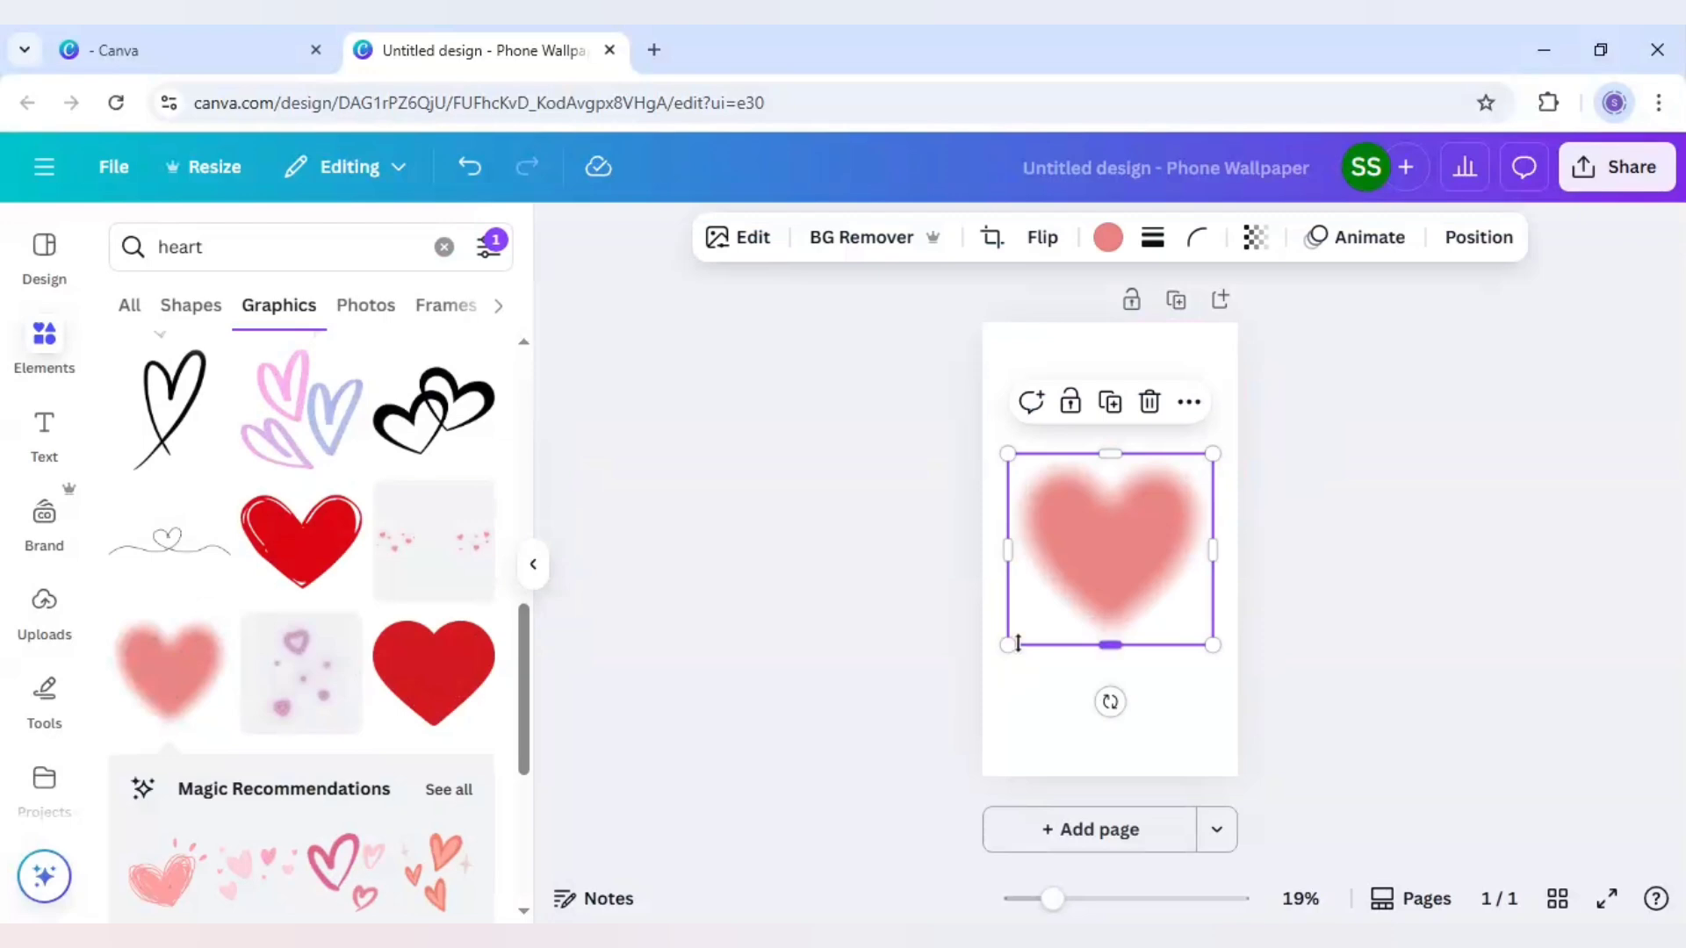
Enlarge the blurred heart until it extends past both sides of the page and centre it horizontally
drag(1008, 643, 802, 835)
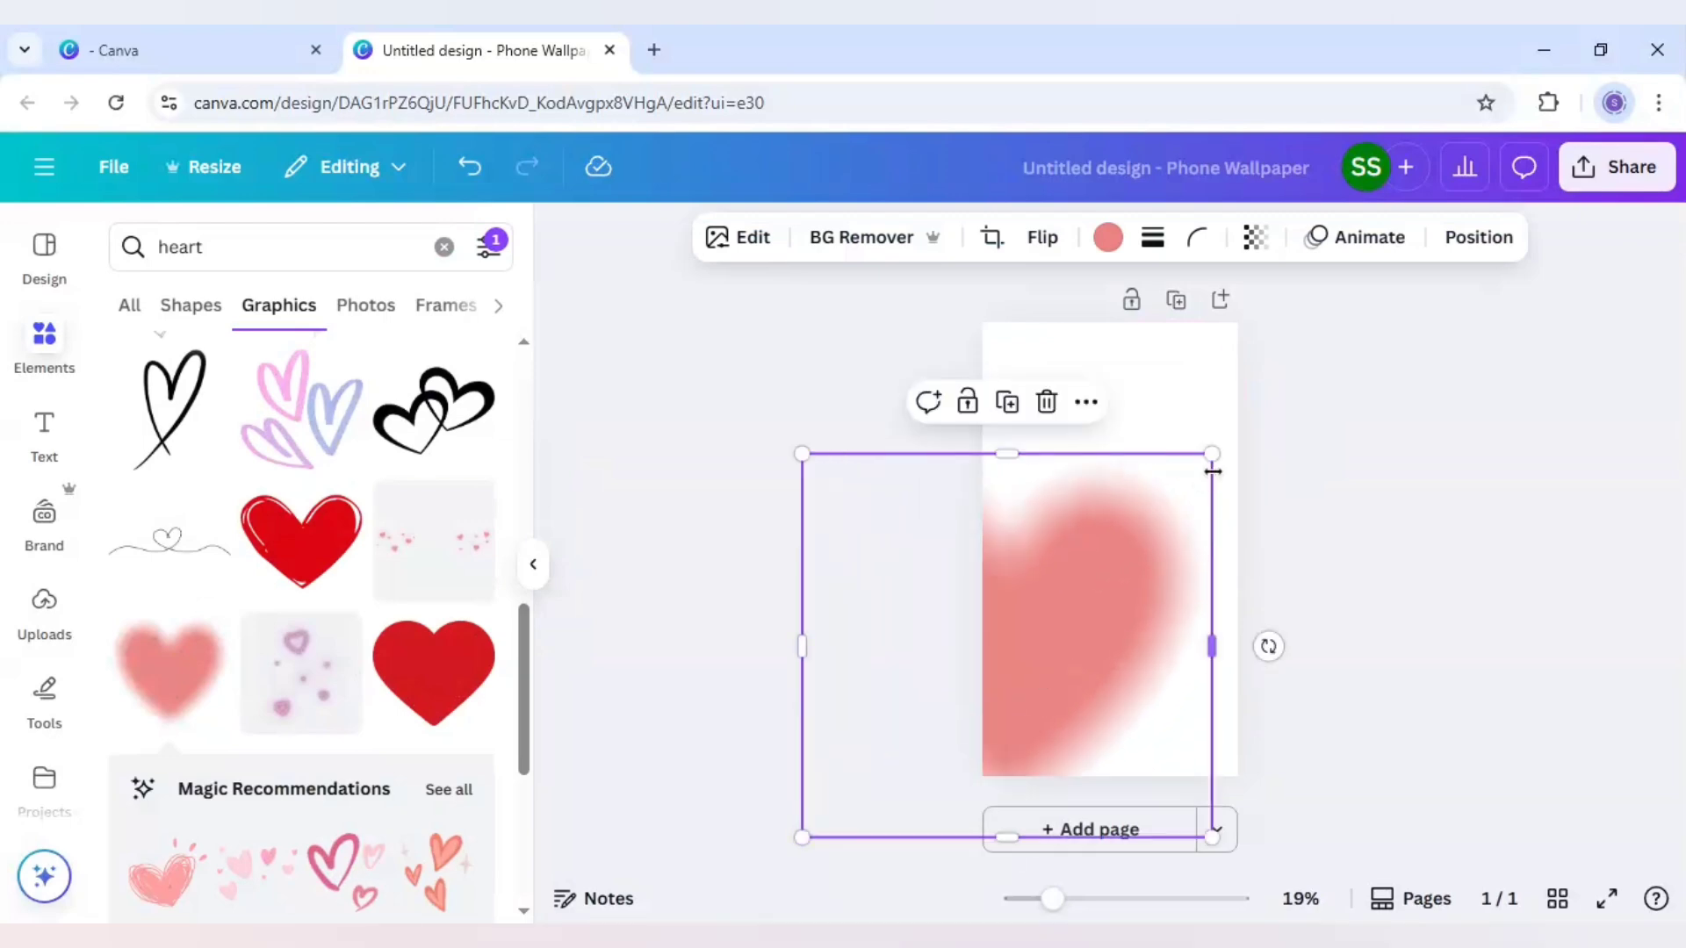
drag(1216, 460, 1358, 377)
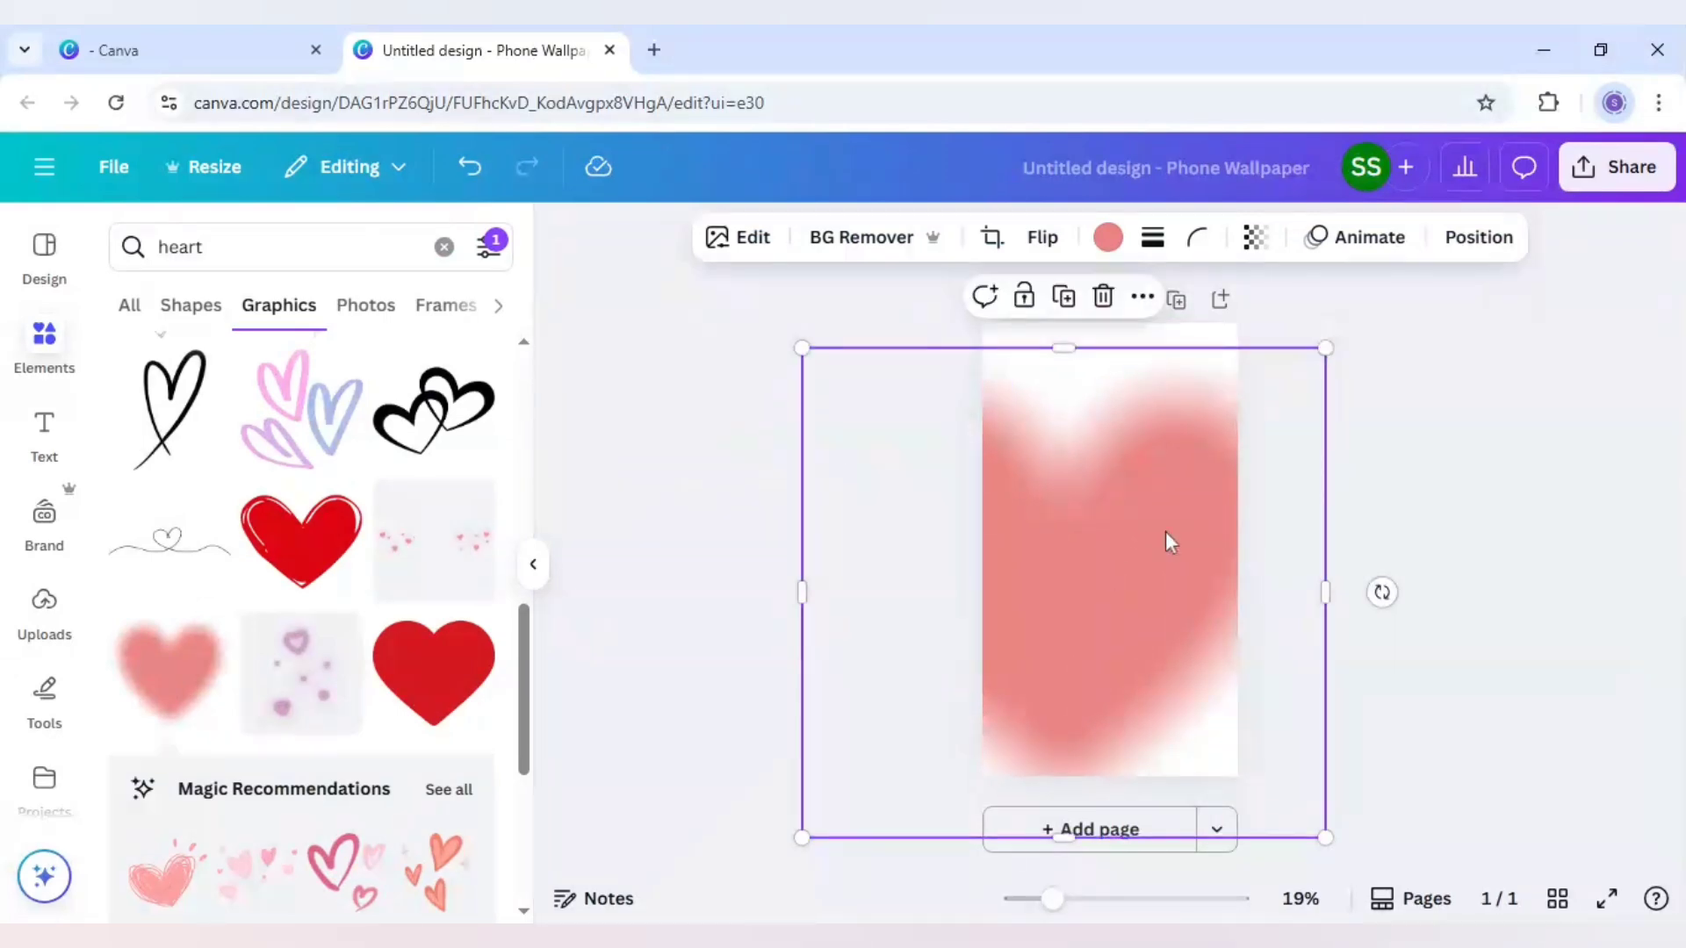
drag(1107, 568, 1147, 554)
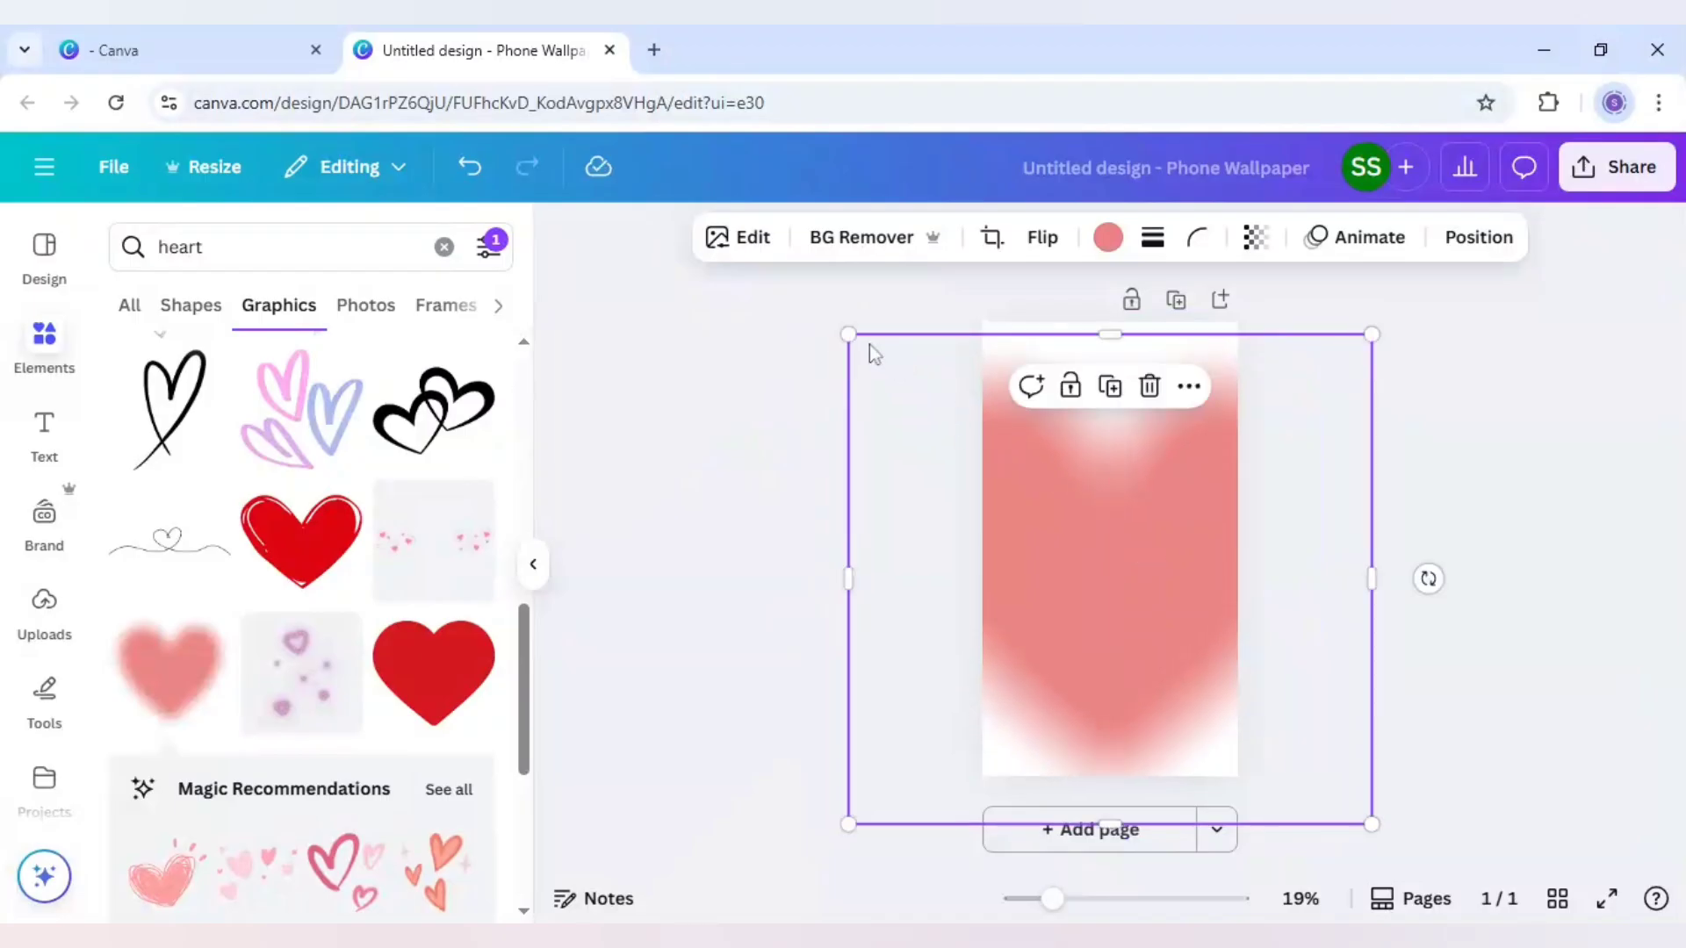
drag(829, 323, 810, 295)
drag(1040, 477, 1048, 476)
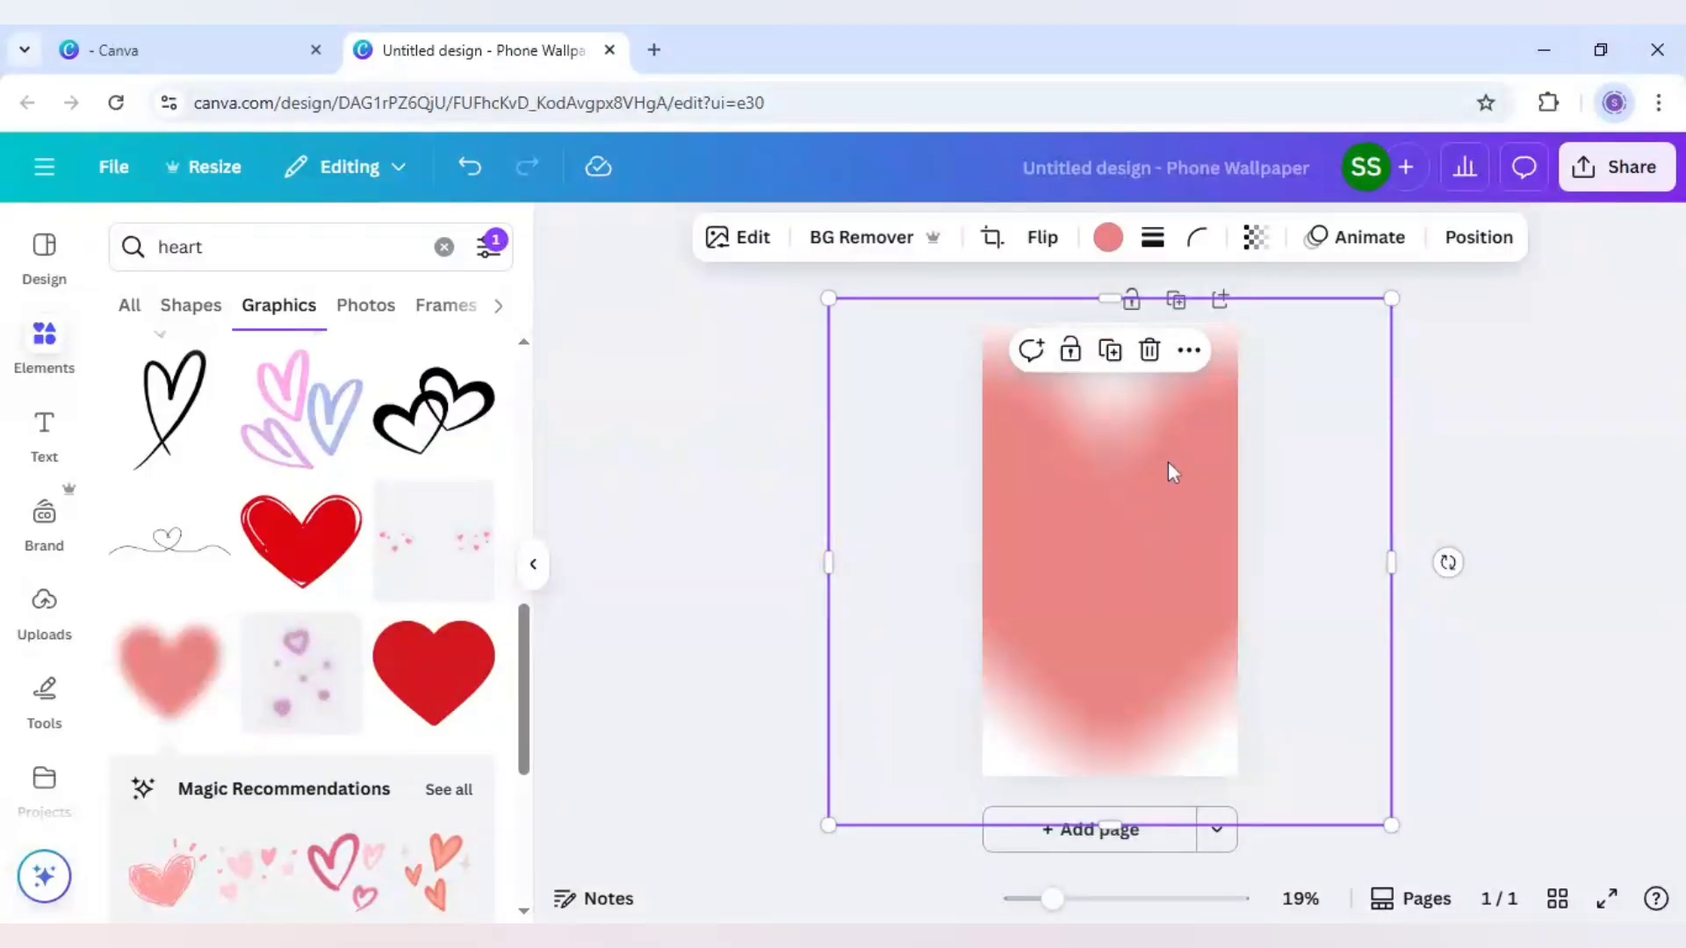
Recolour the enlarged blurred heart Light blue #38b6ff
click(1109, 239)
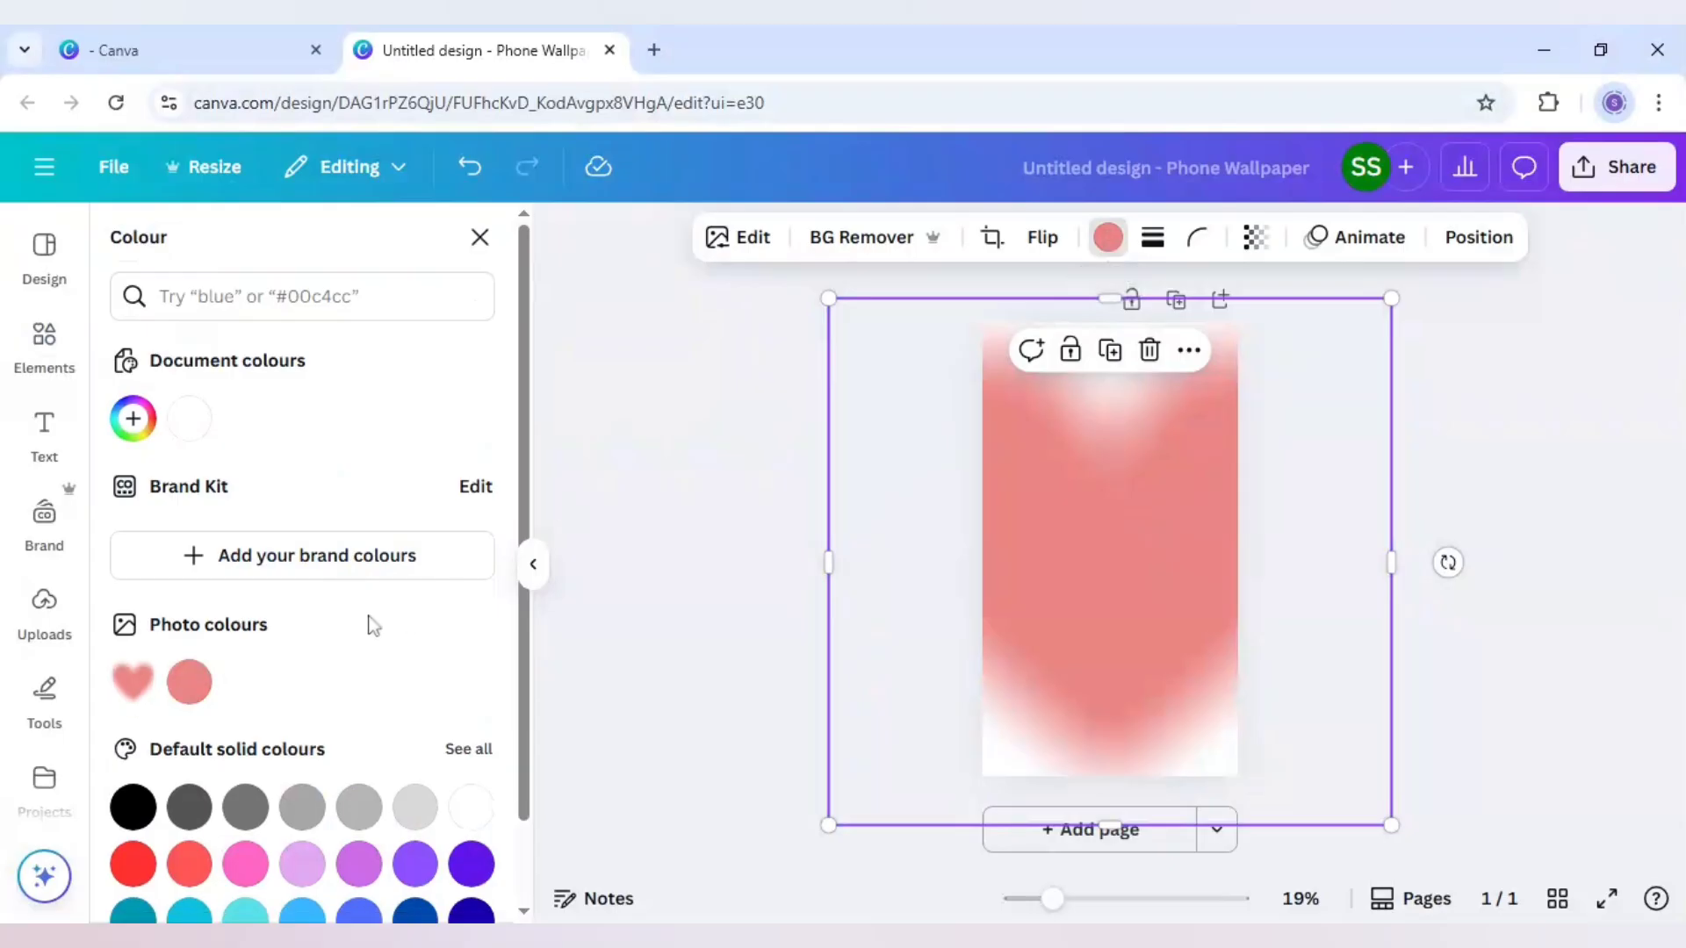
scroll(373, 627, down, 1)
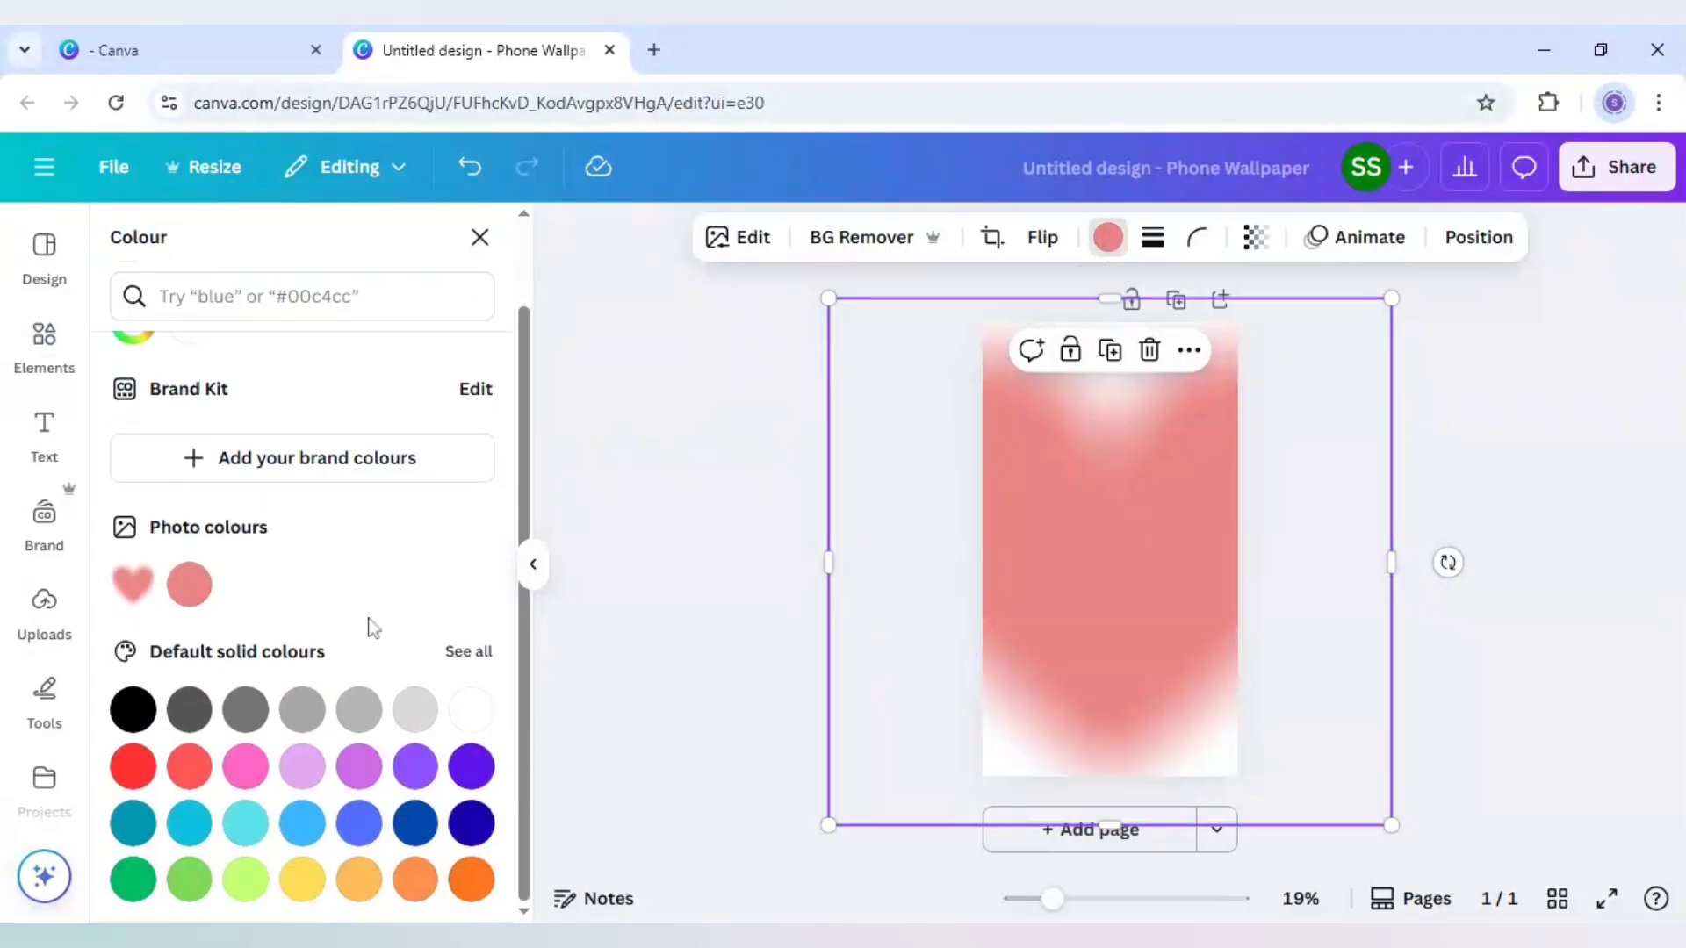
click(298, 828)
click(593, 604)
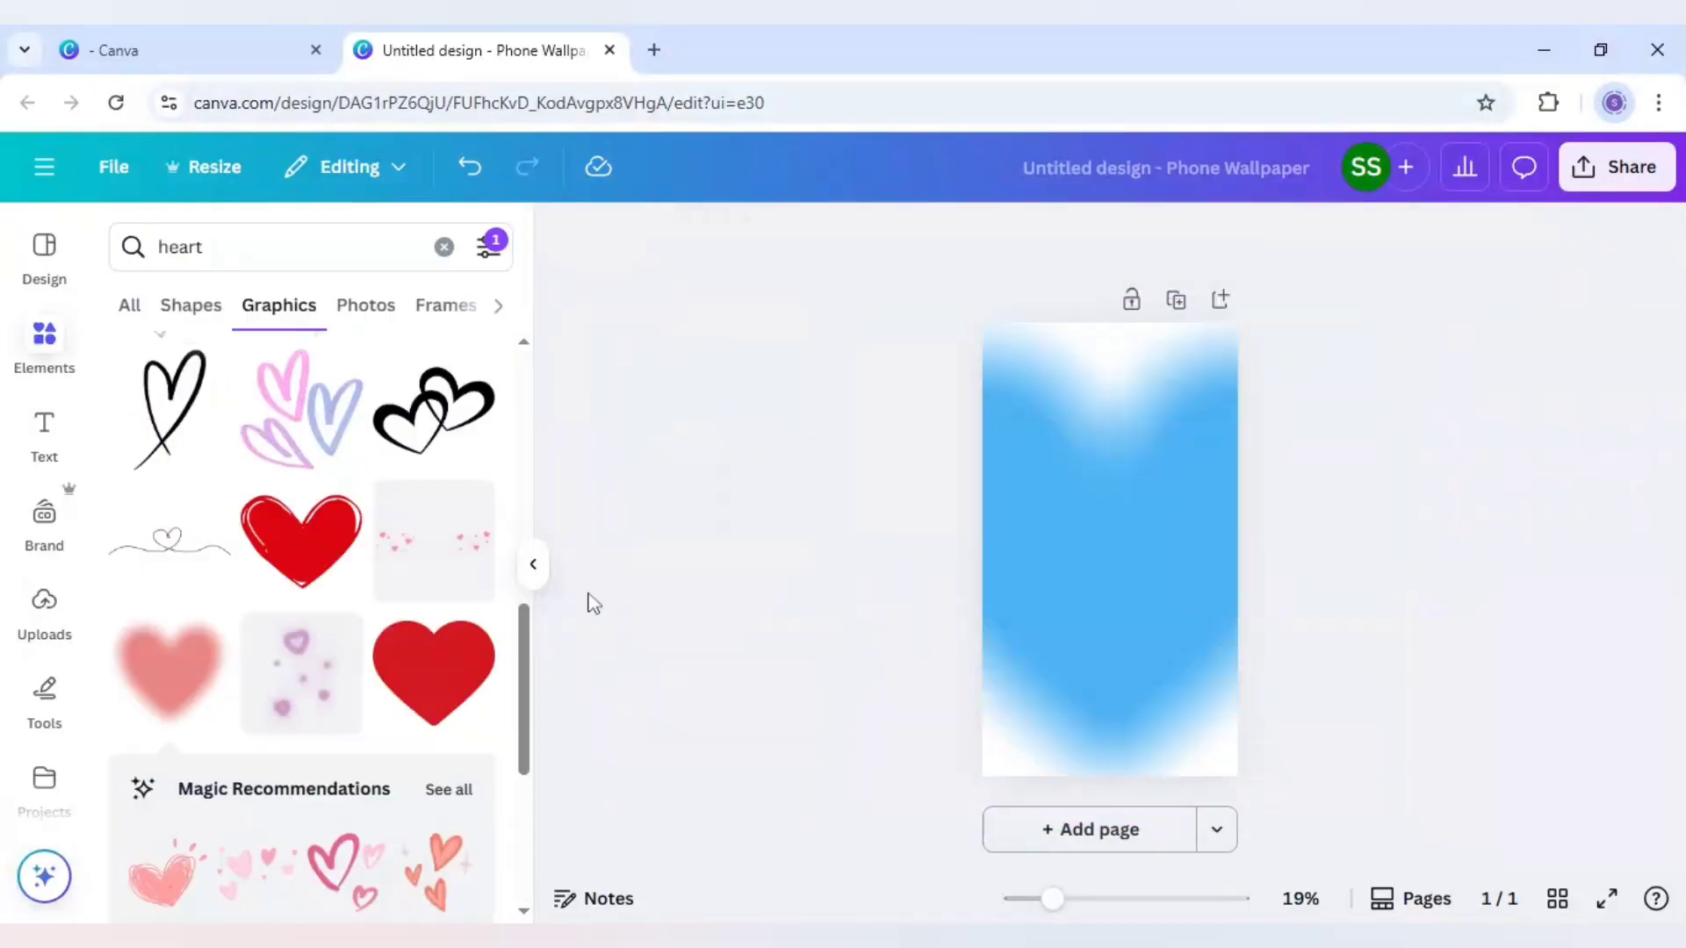
Duplicate the blue heart, make the copy slightly smaller and position it over the original
click(1174, 511)
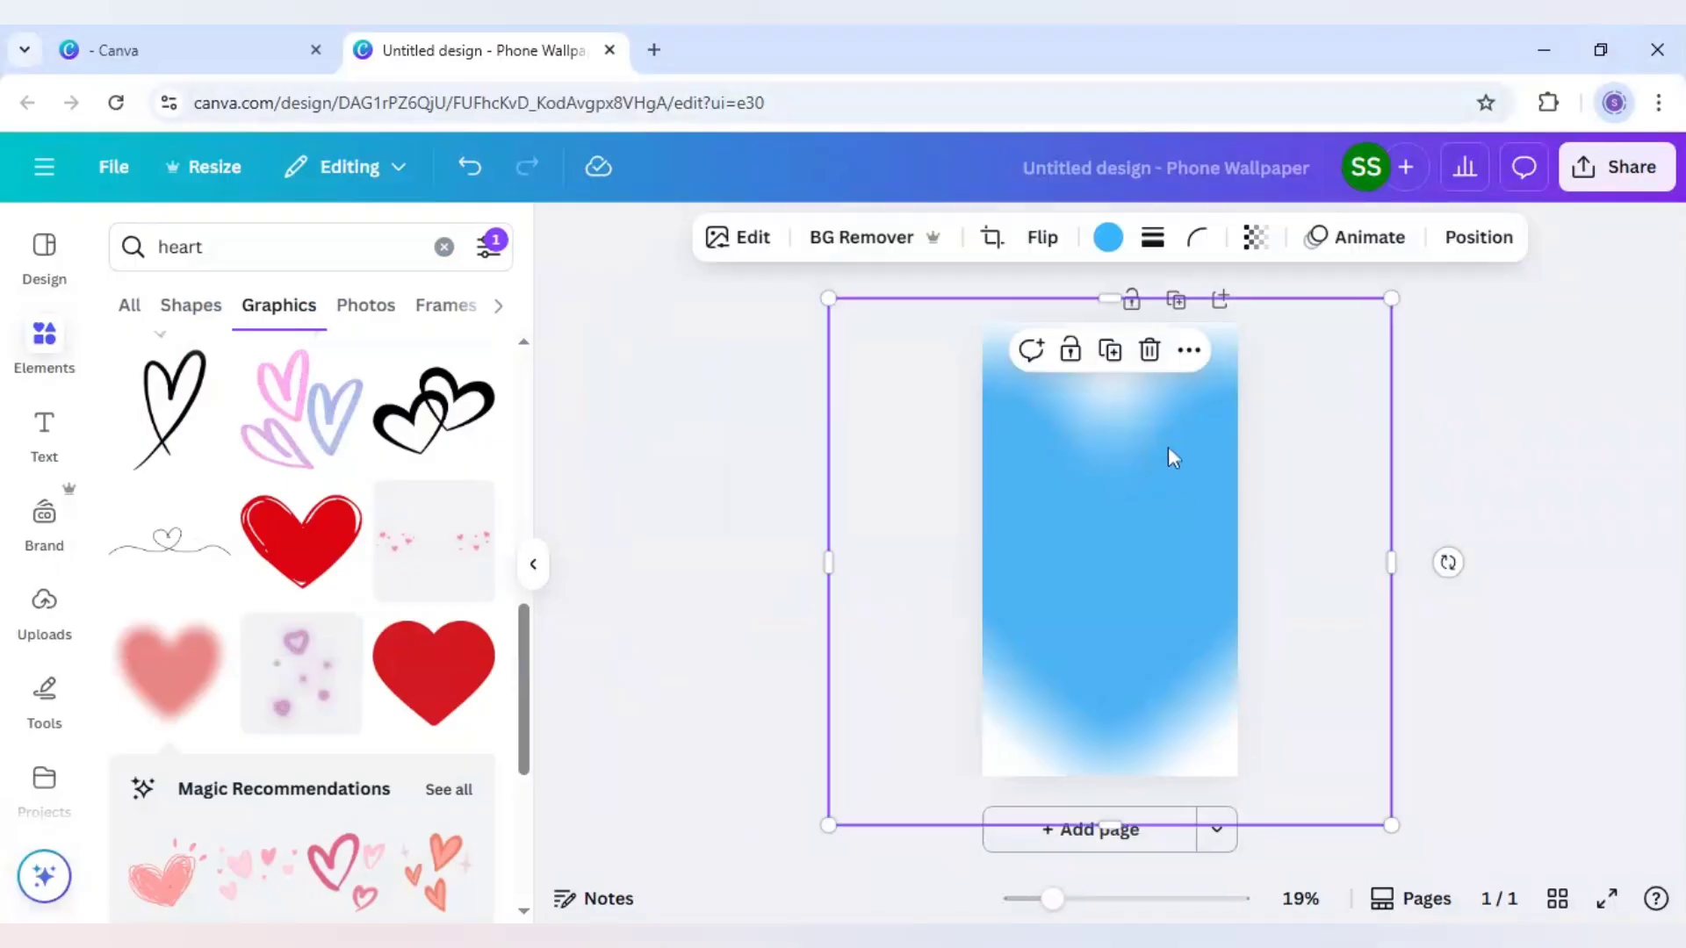
click(1112, 356)
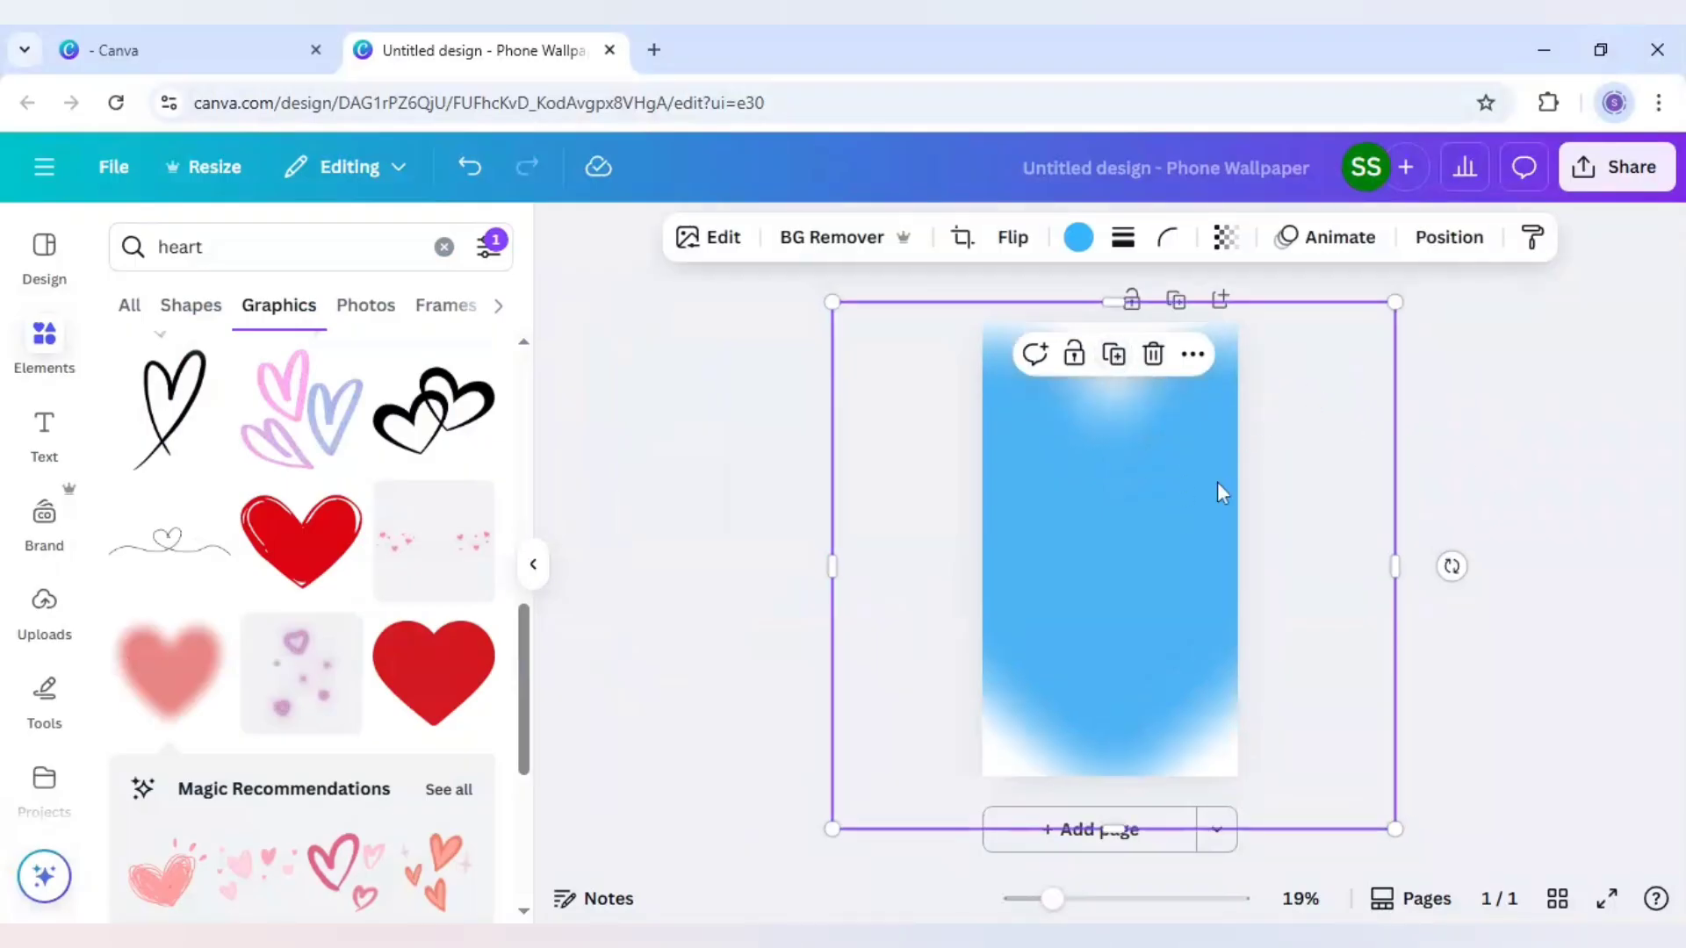
drag(1217, 482, 1206, 478)
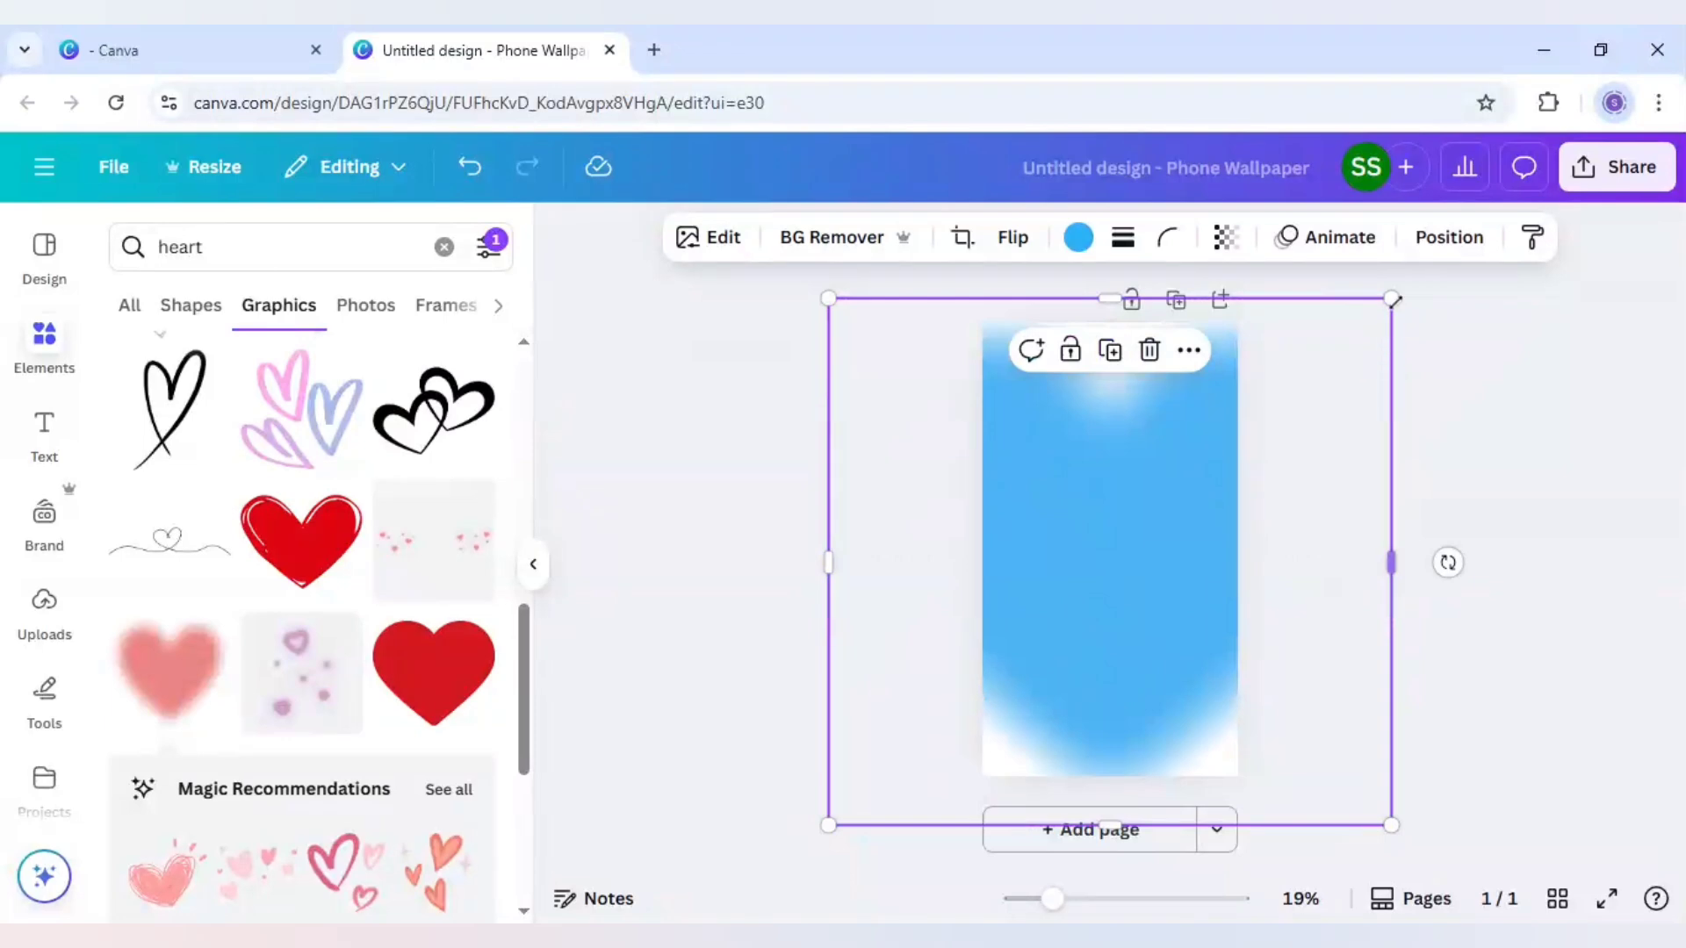
drag(1353, 343, 1279, 409)
drag(1167, 519, 1192, 496)
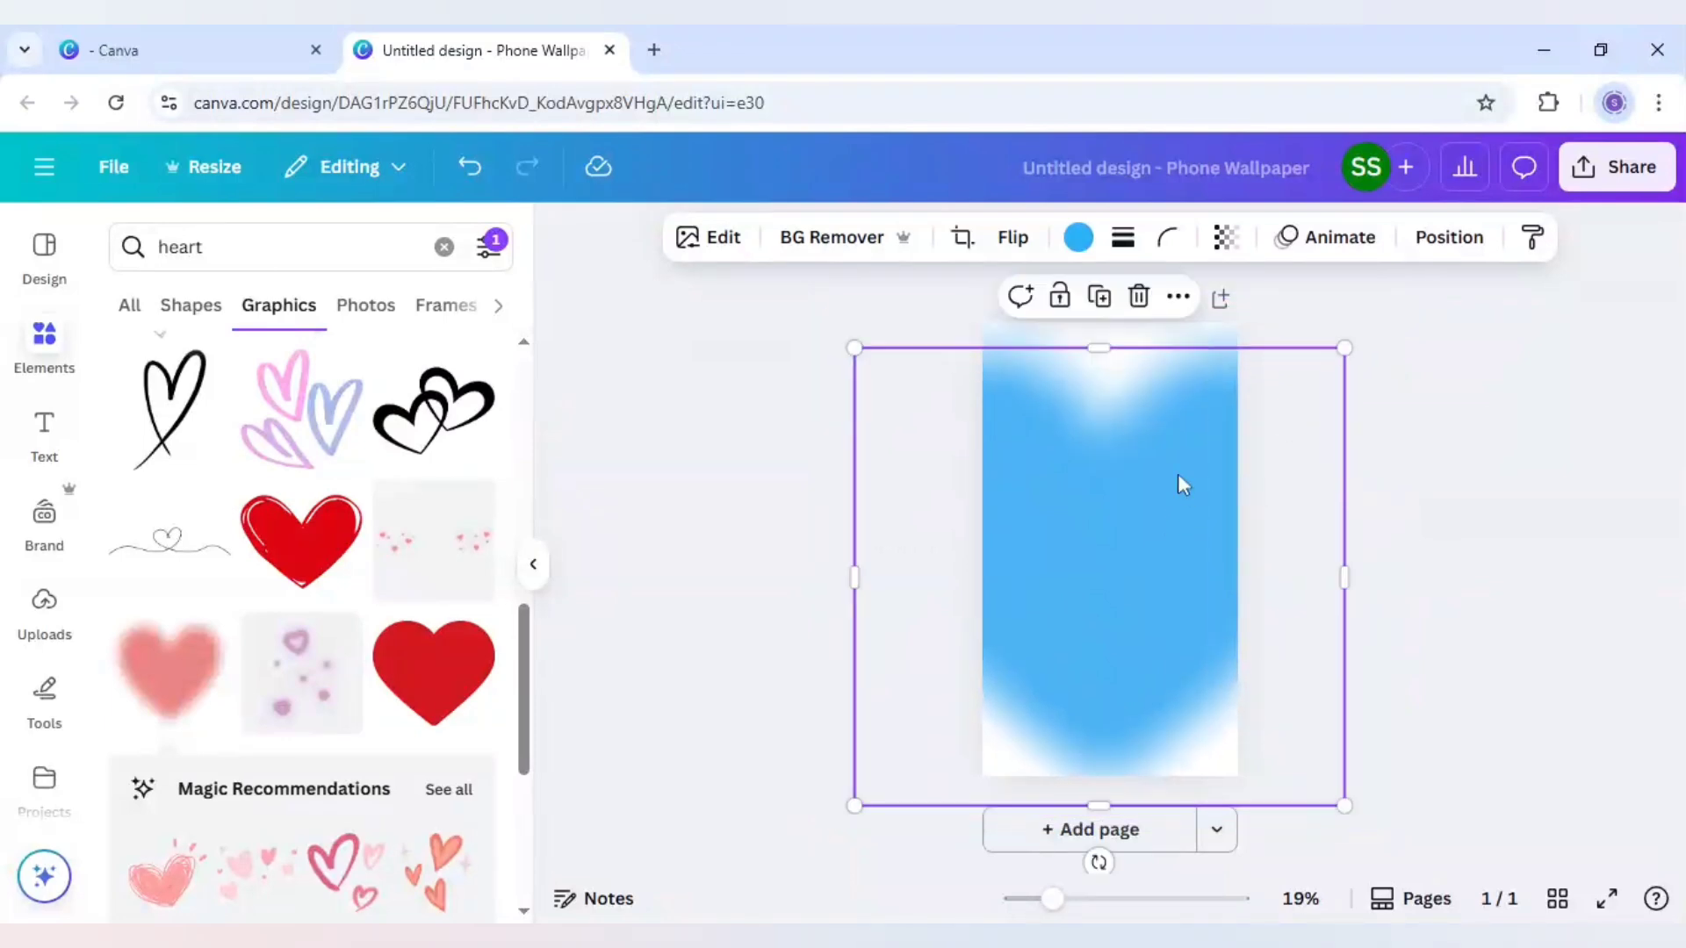
Set the smaller front heart's colour to white and apply the Custom Duotone effect to it
click(1082, 244)
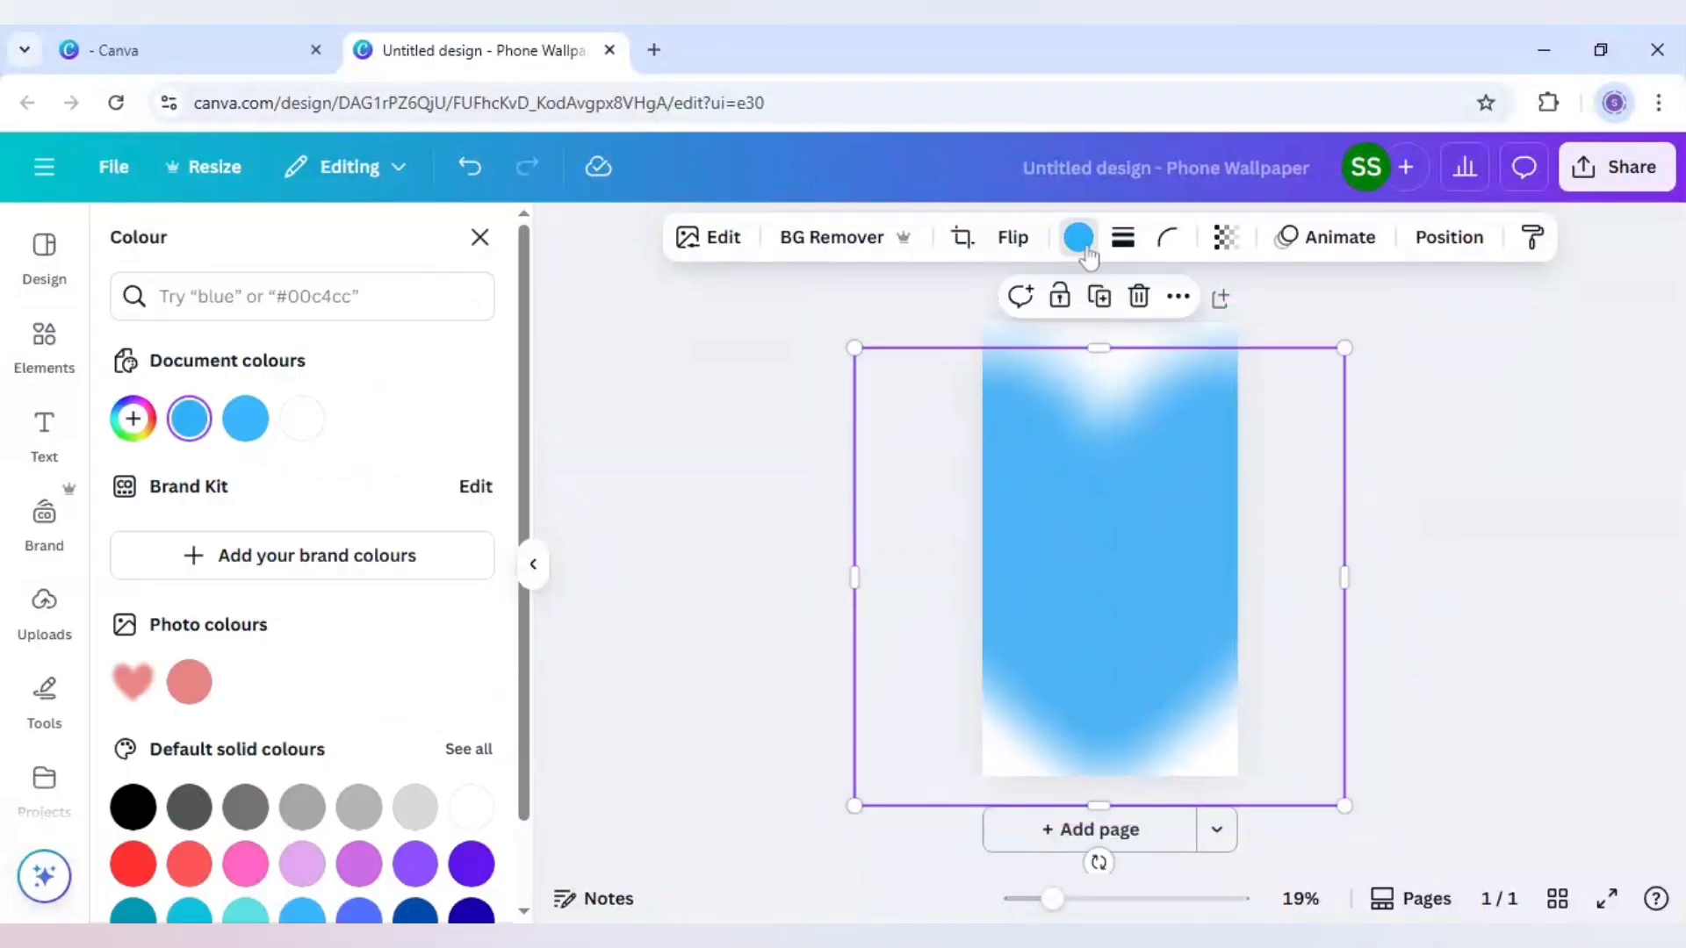
click(304, 419)
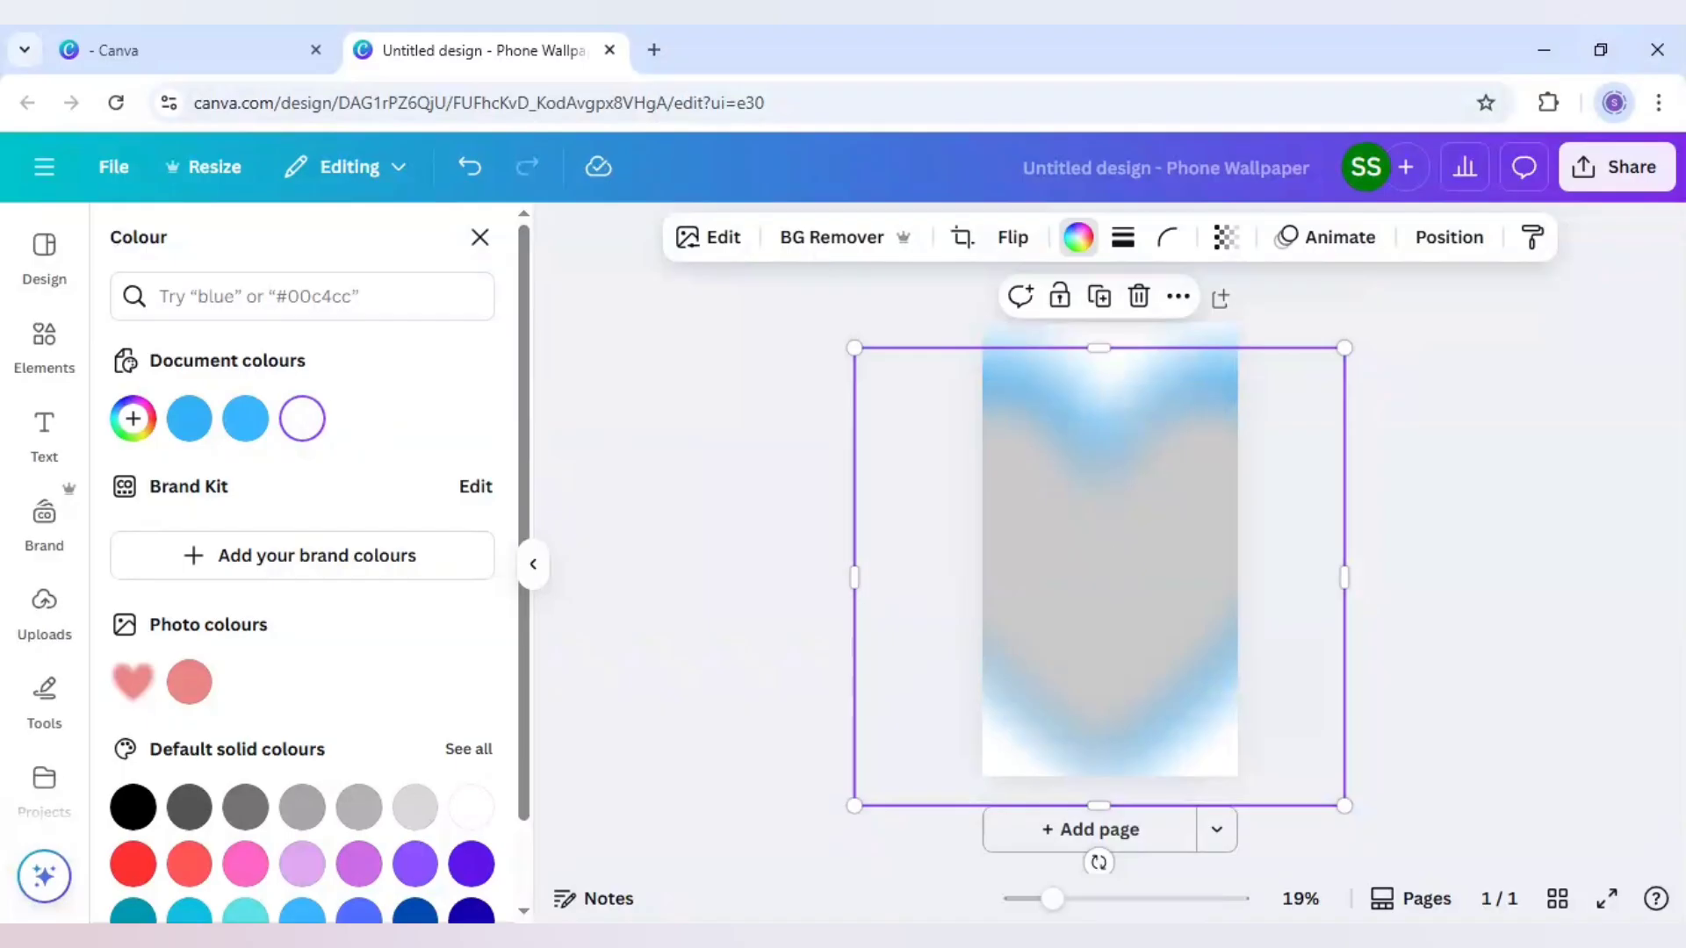
click(715, 250)
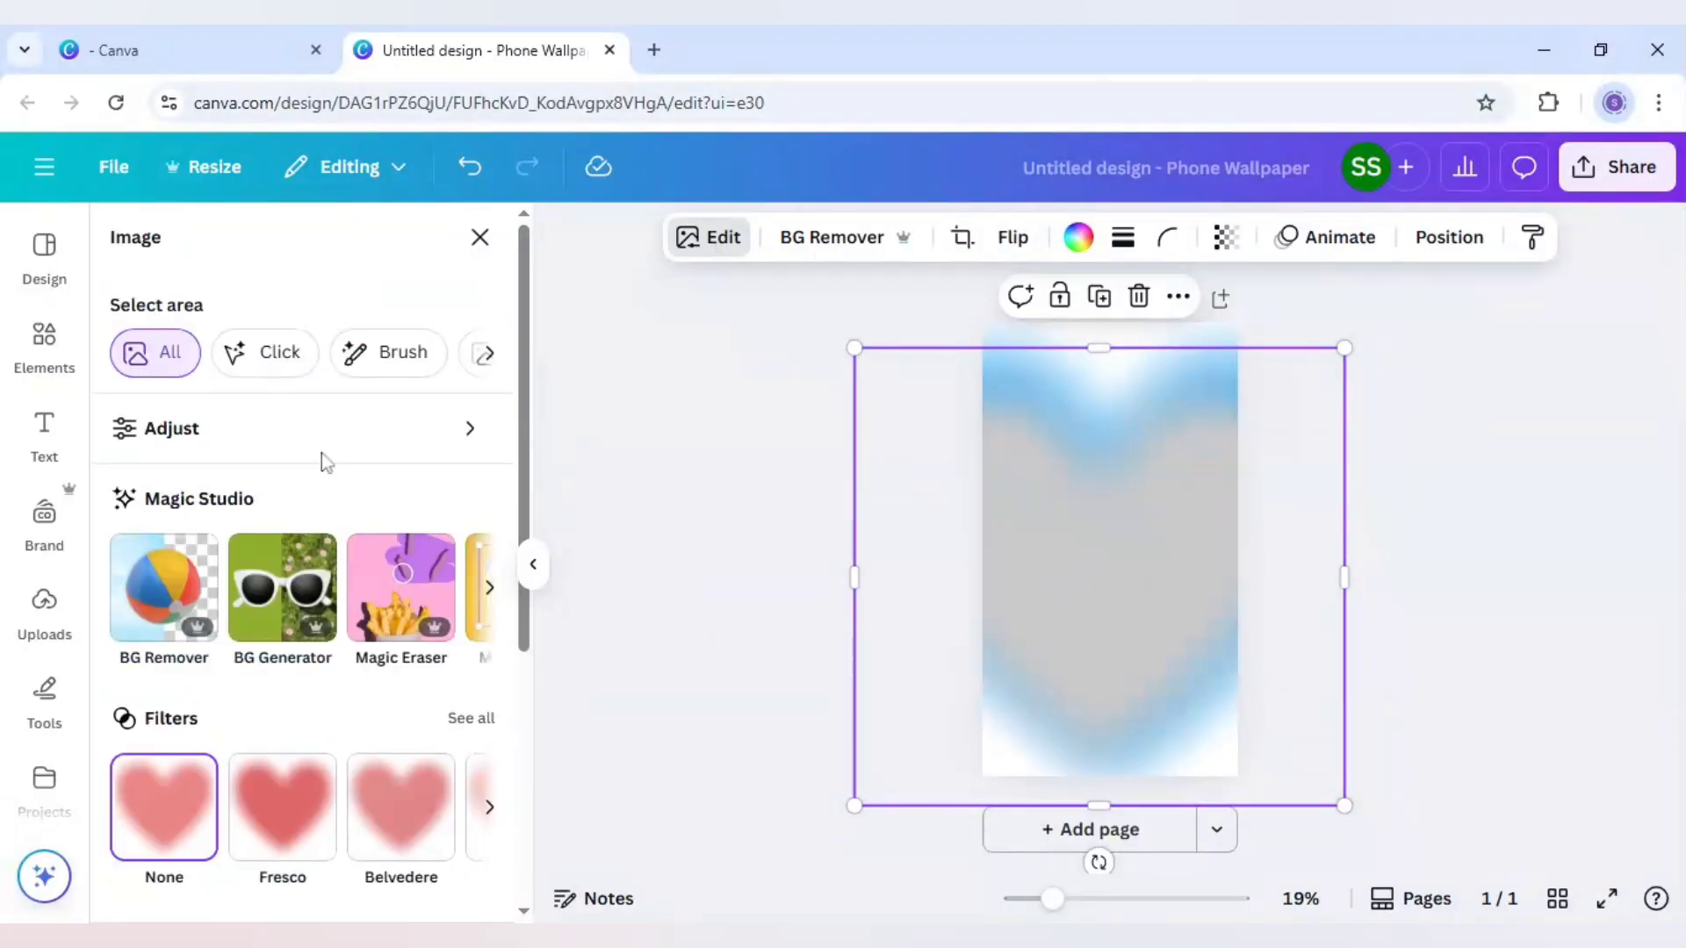
scroll(326, 461, down, 2)
scroll(326, 465, down, 3)
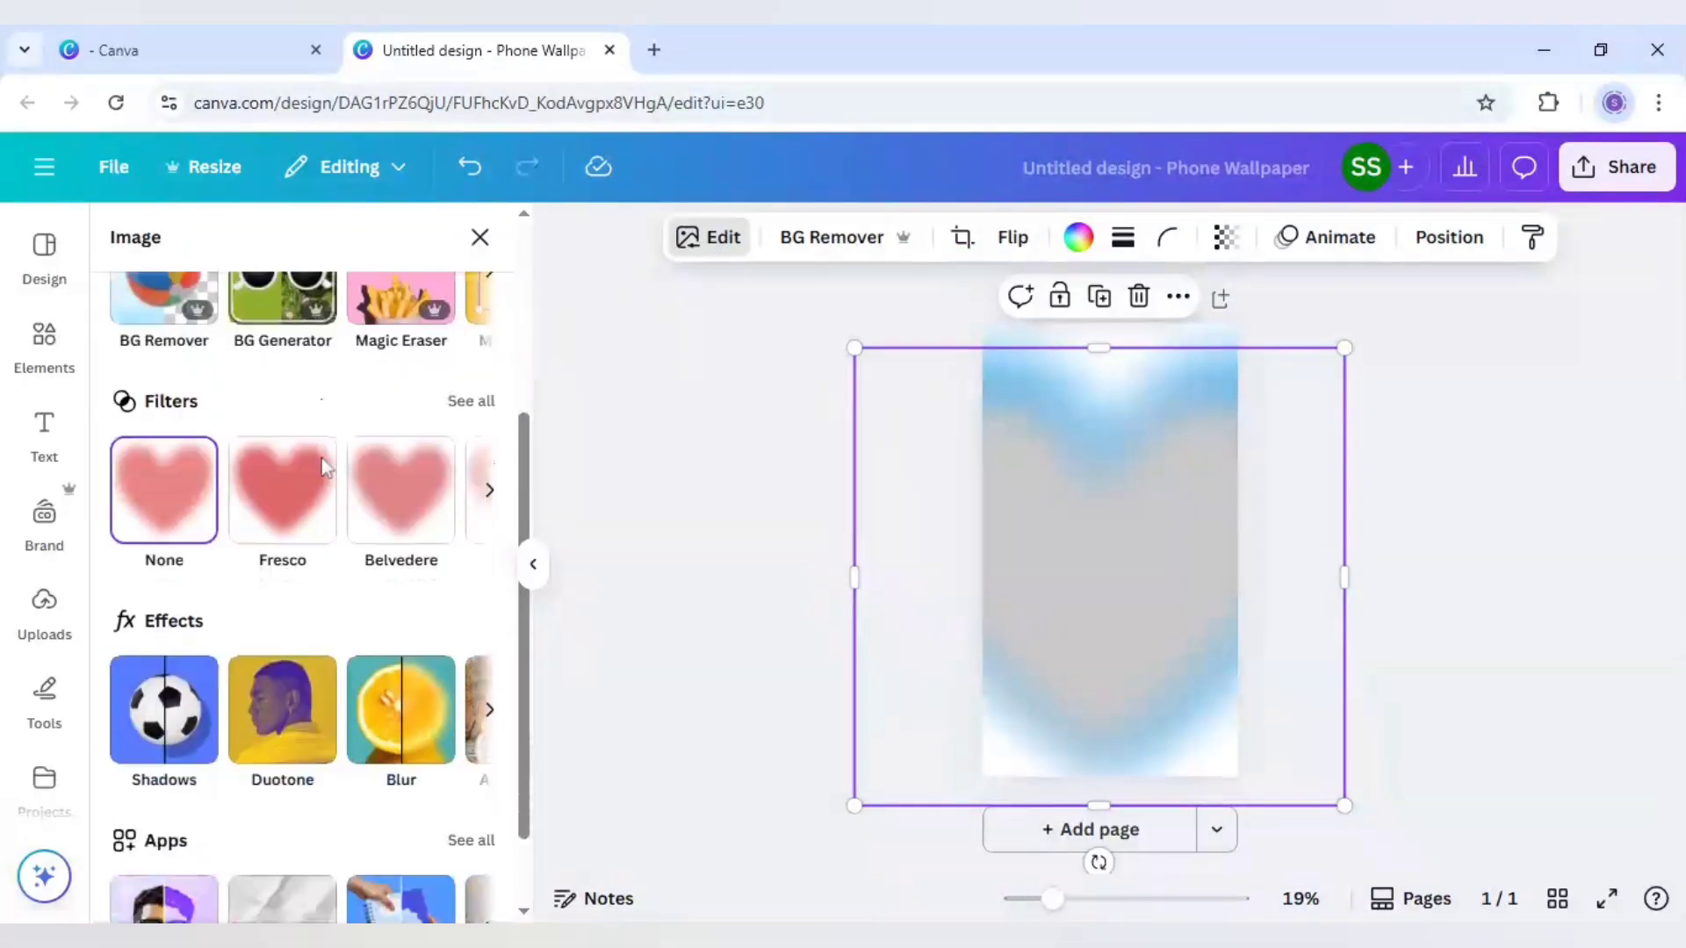
click(300, 679)
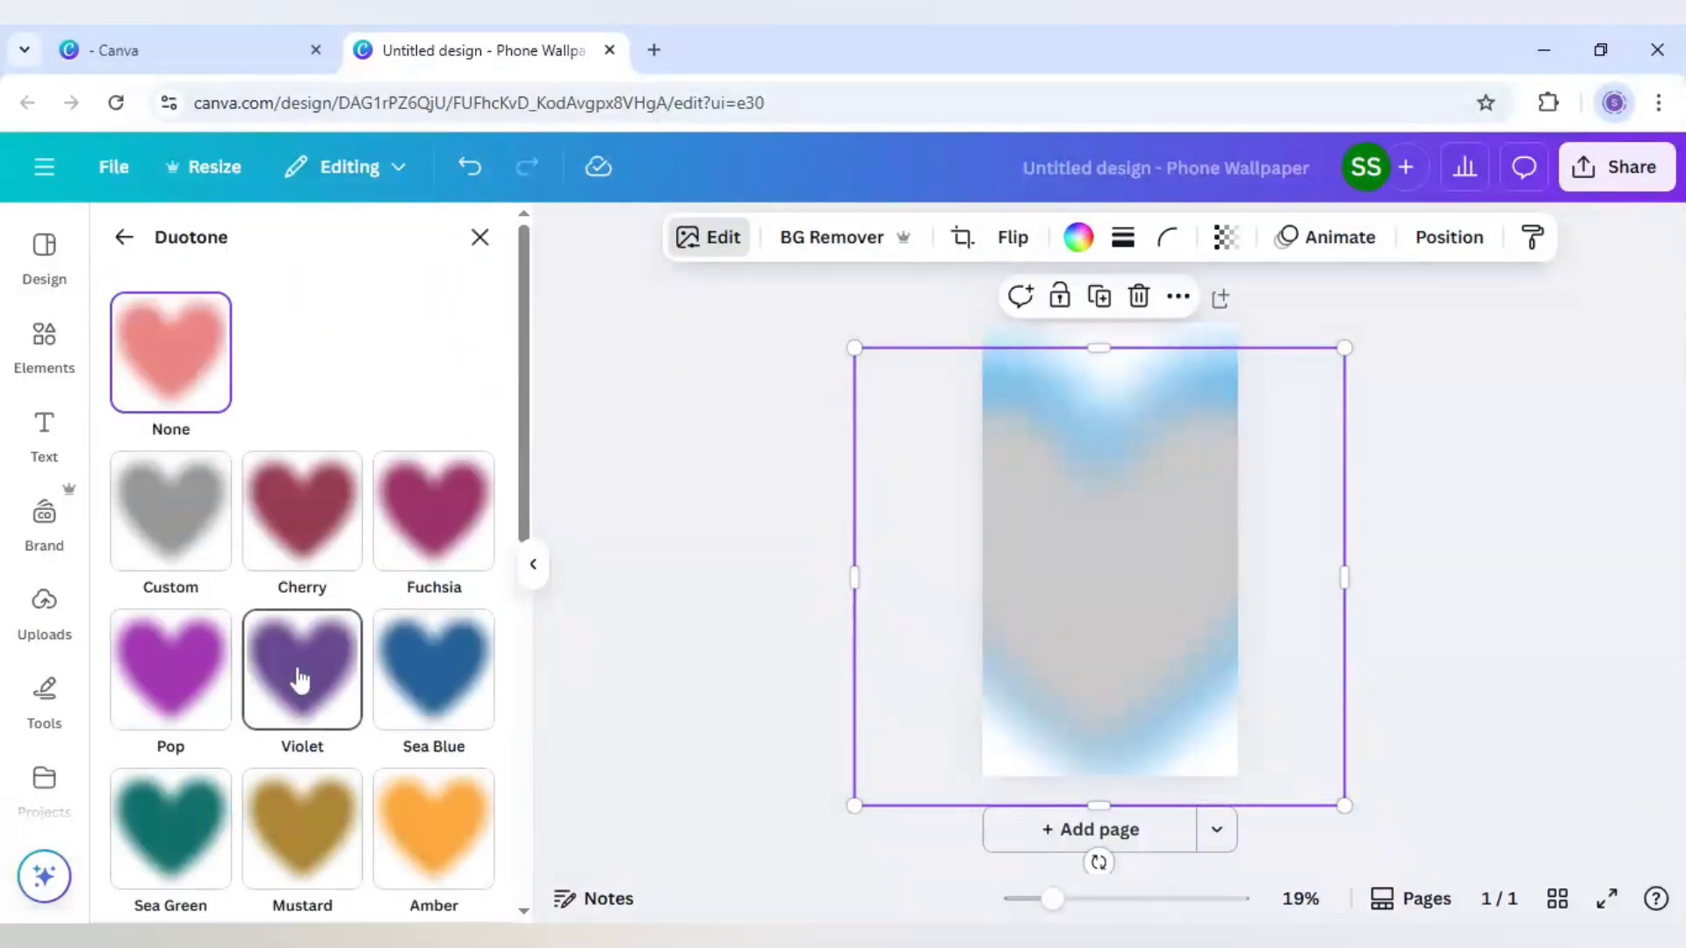
click(177, 550)
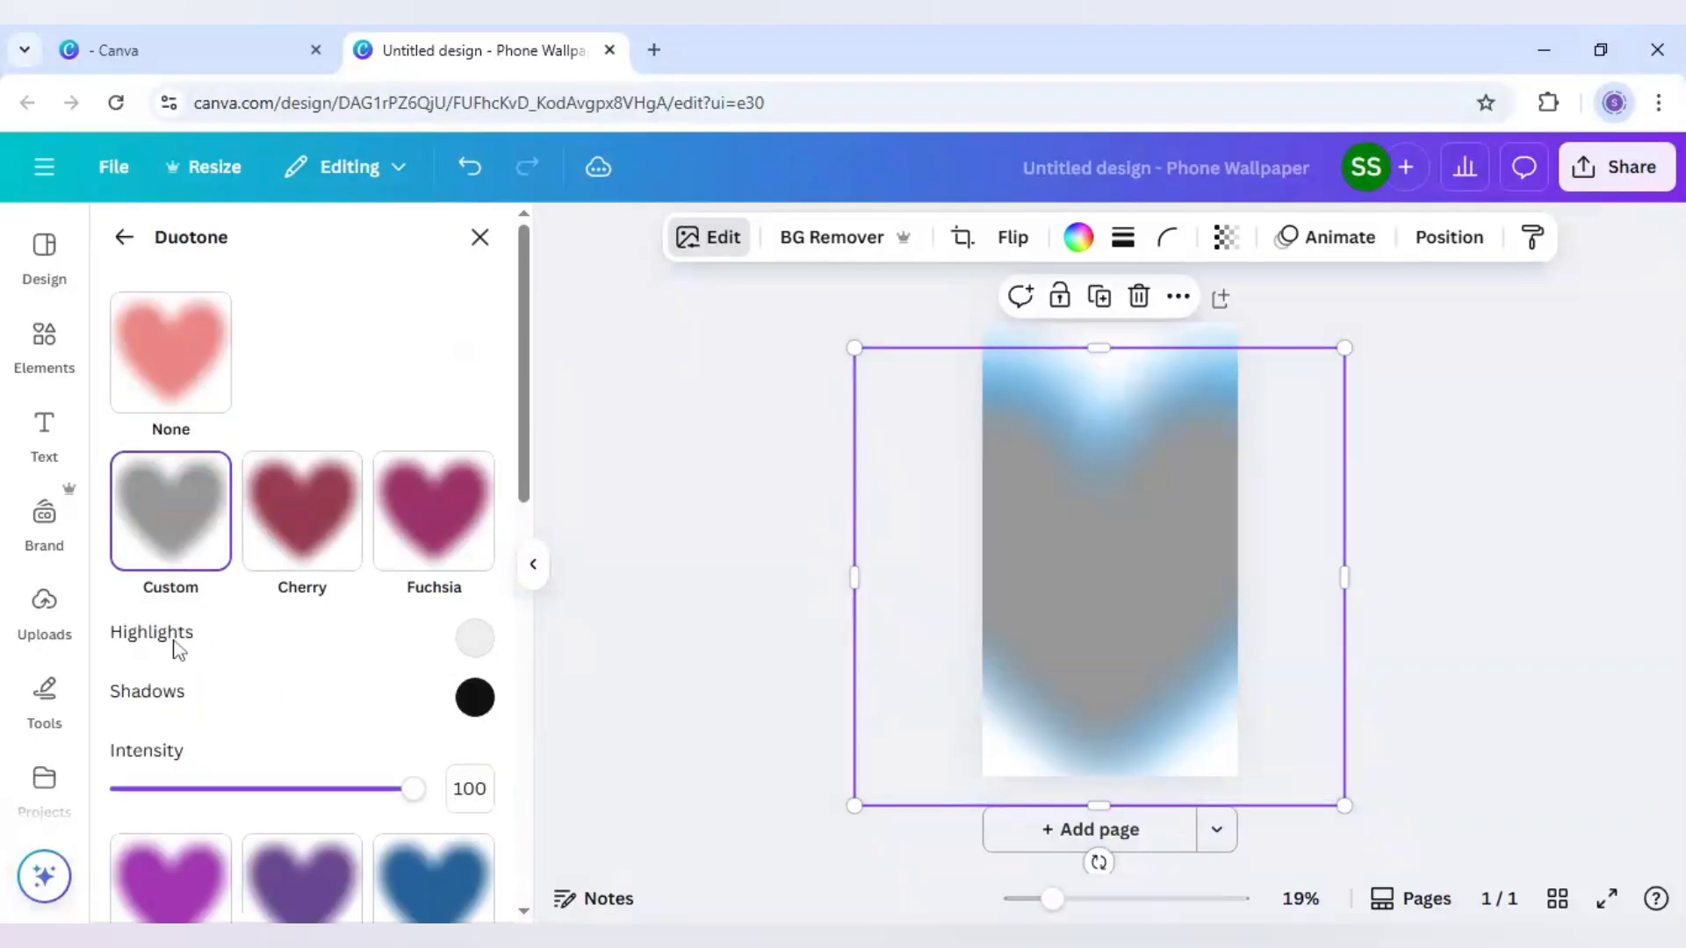
Set the duotone highlights and shadows to #FFFFFF and centre the white heart horizontally on the page
click(474, 639)
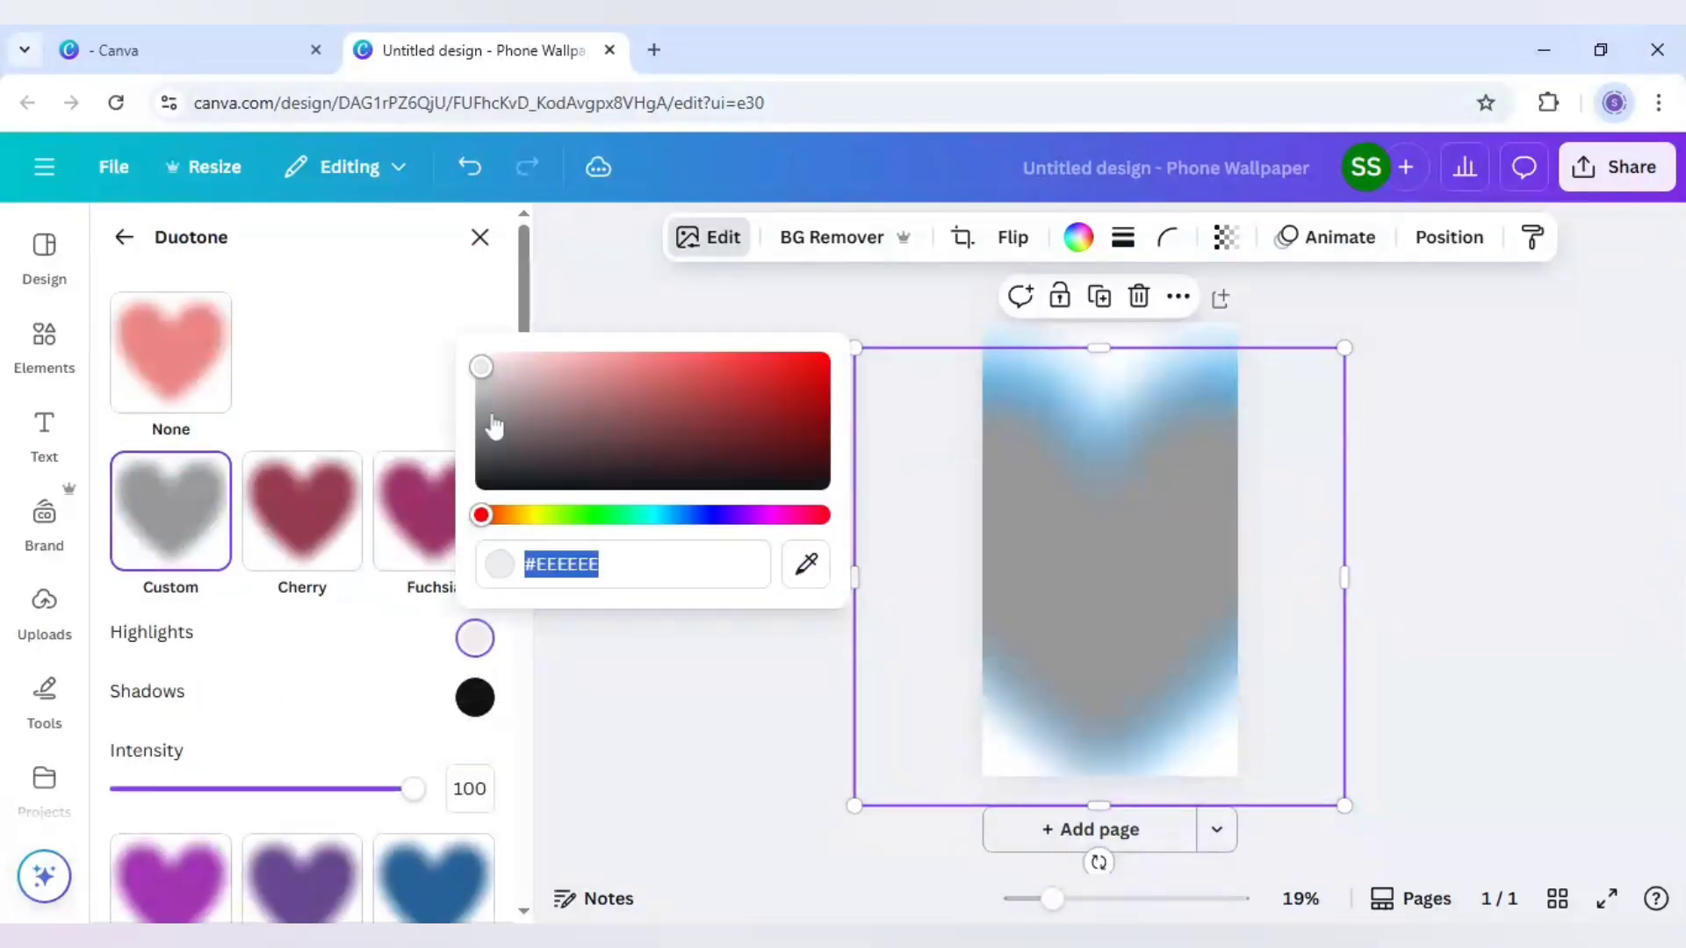
drag(480, 367, 463, 332)
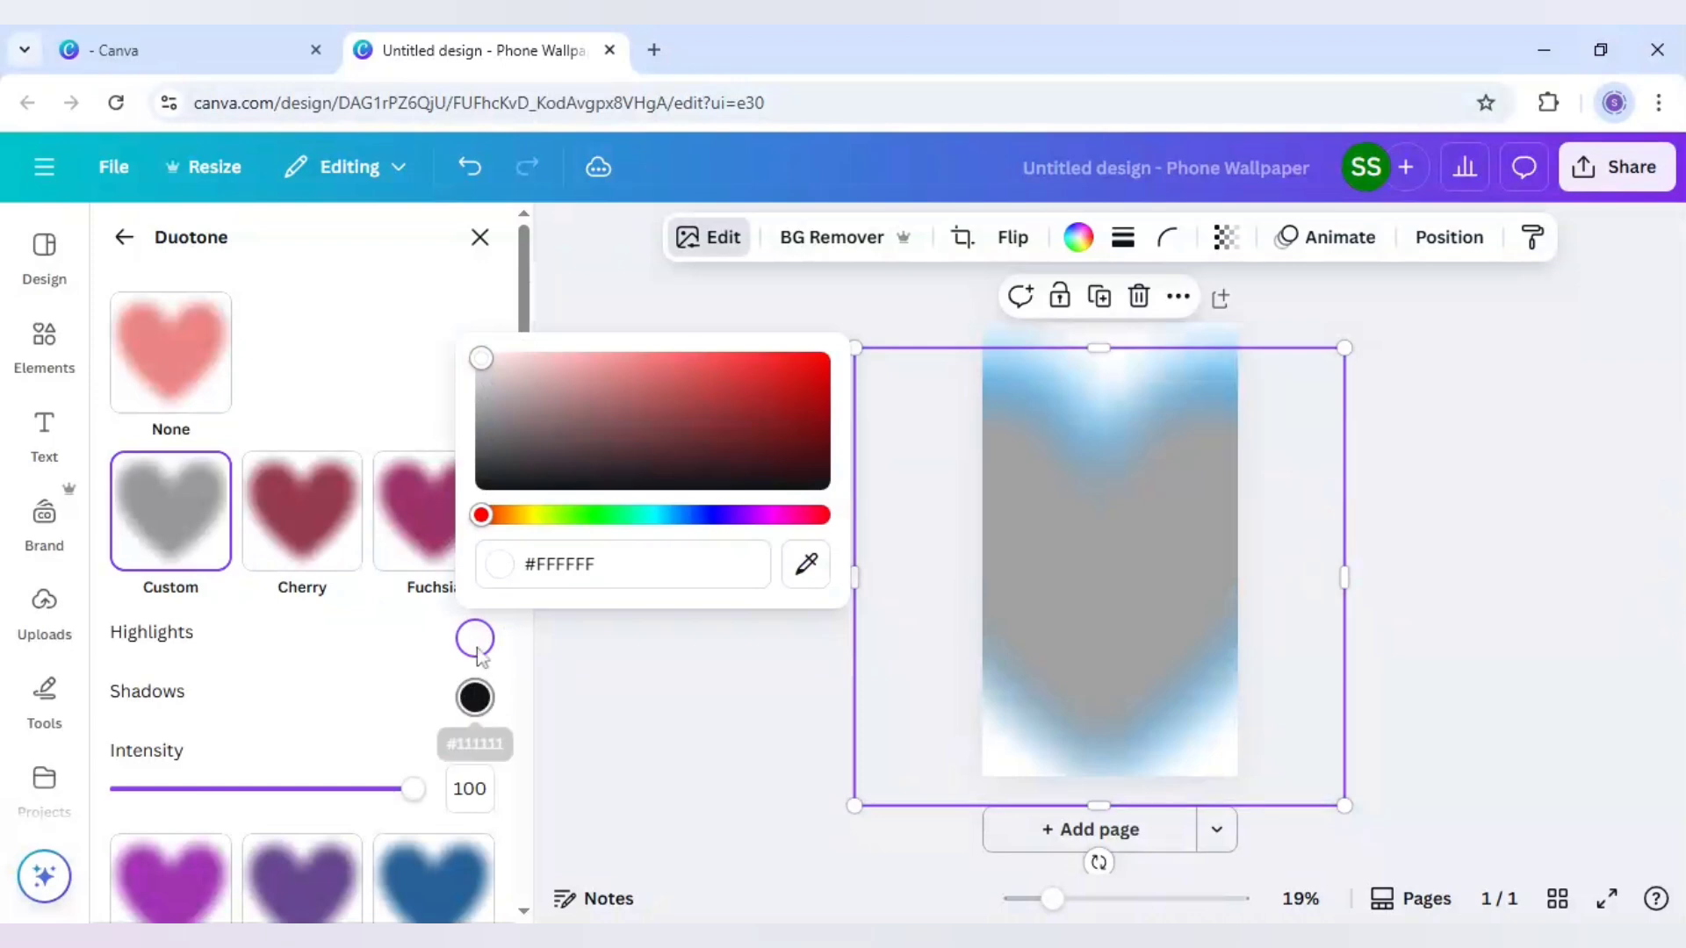
click(474, 698)
drag(482, 535, 475, 379)
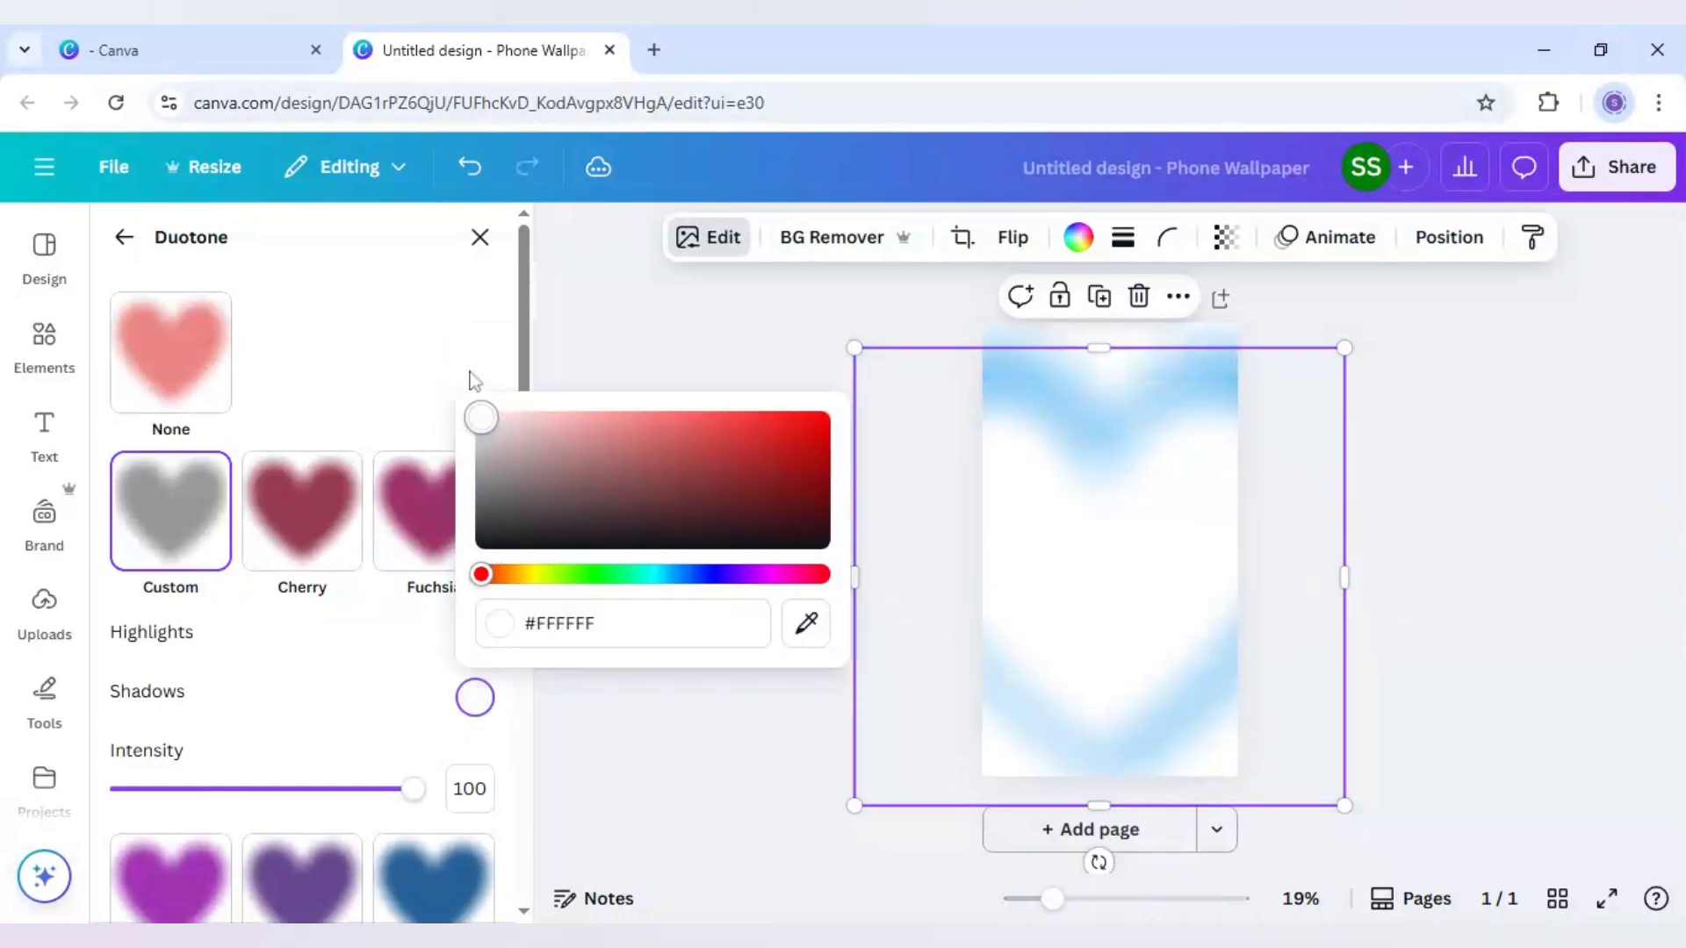
click(1053, 572)
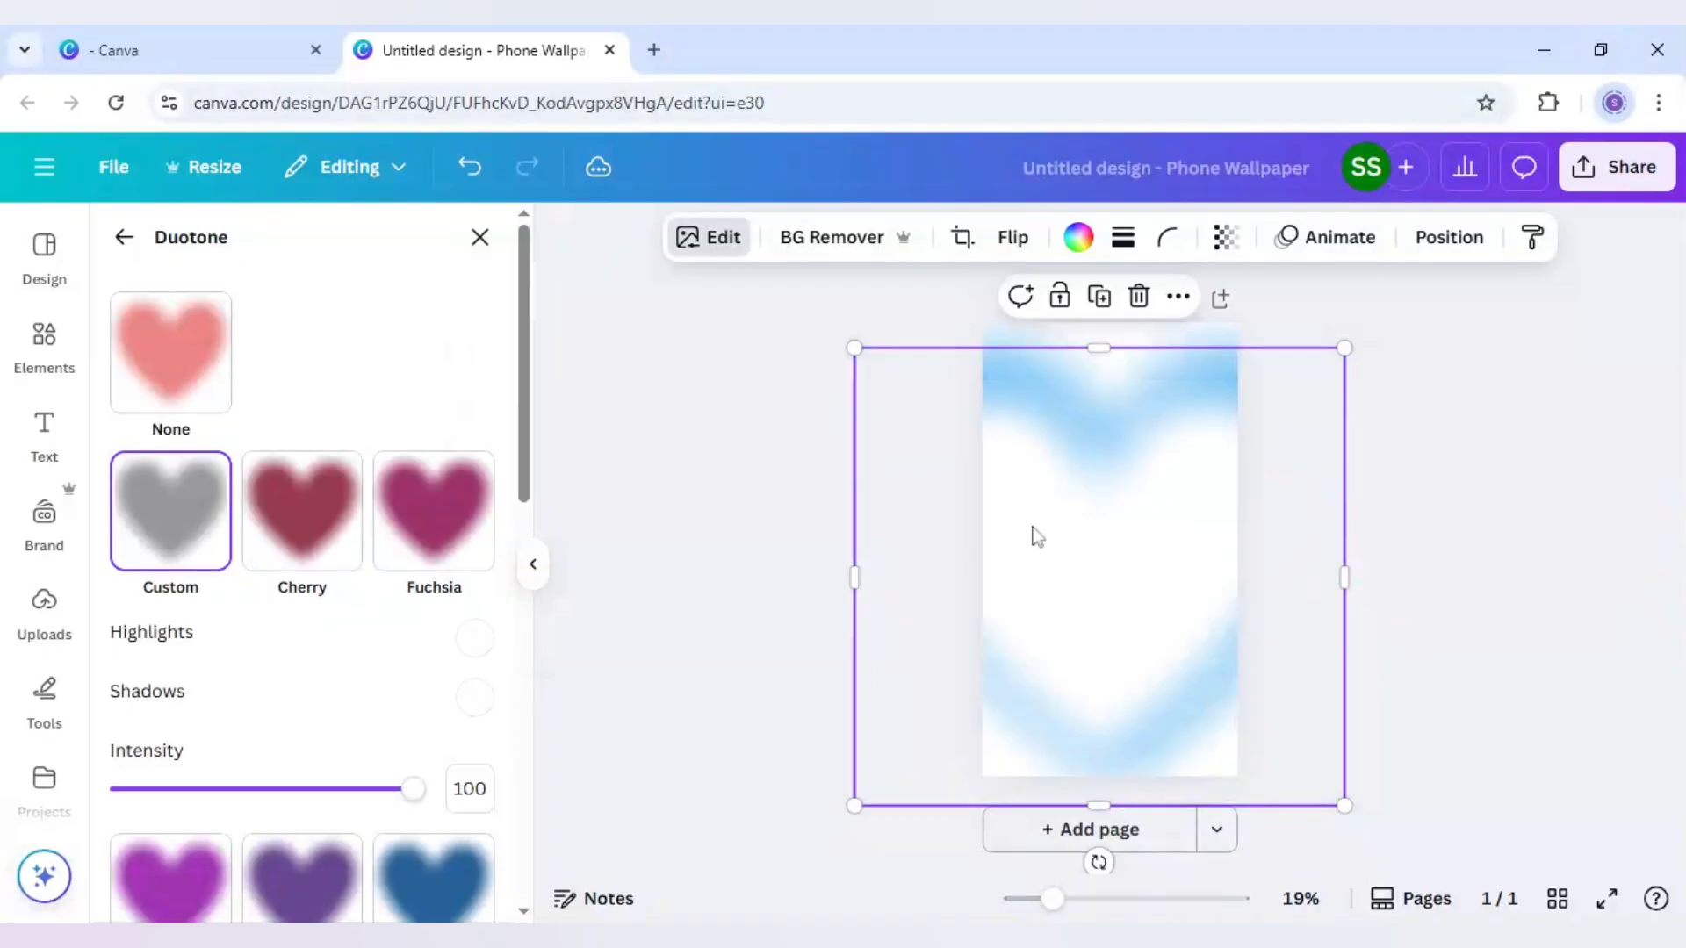
drag(1037, 537, 1048, 536)
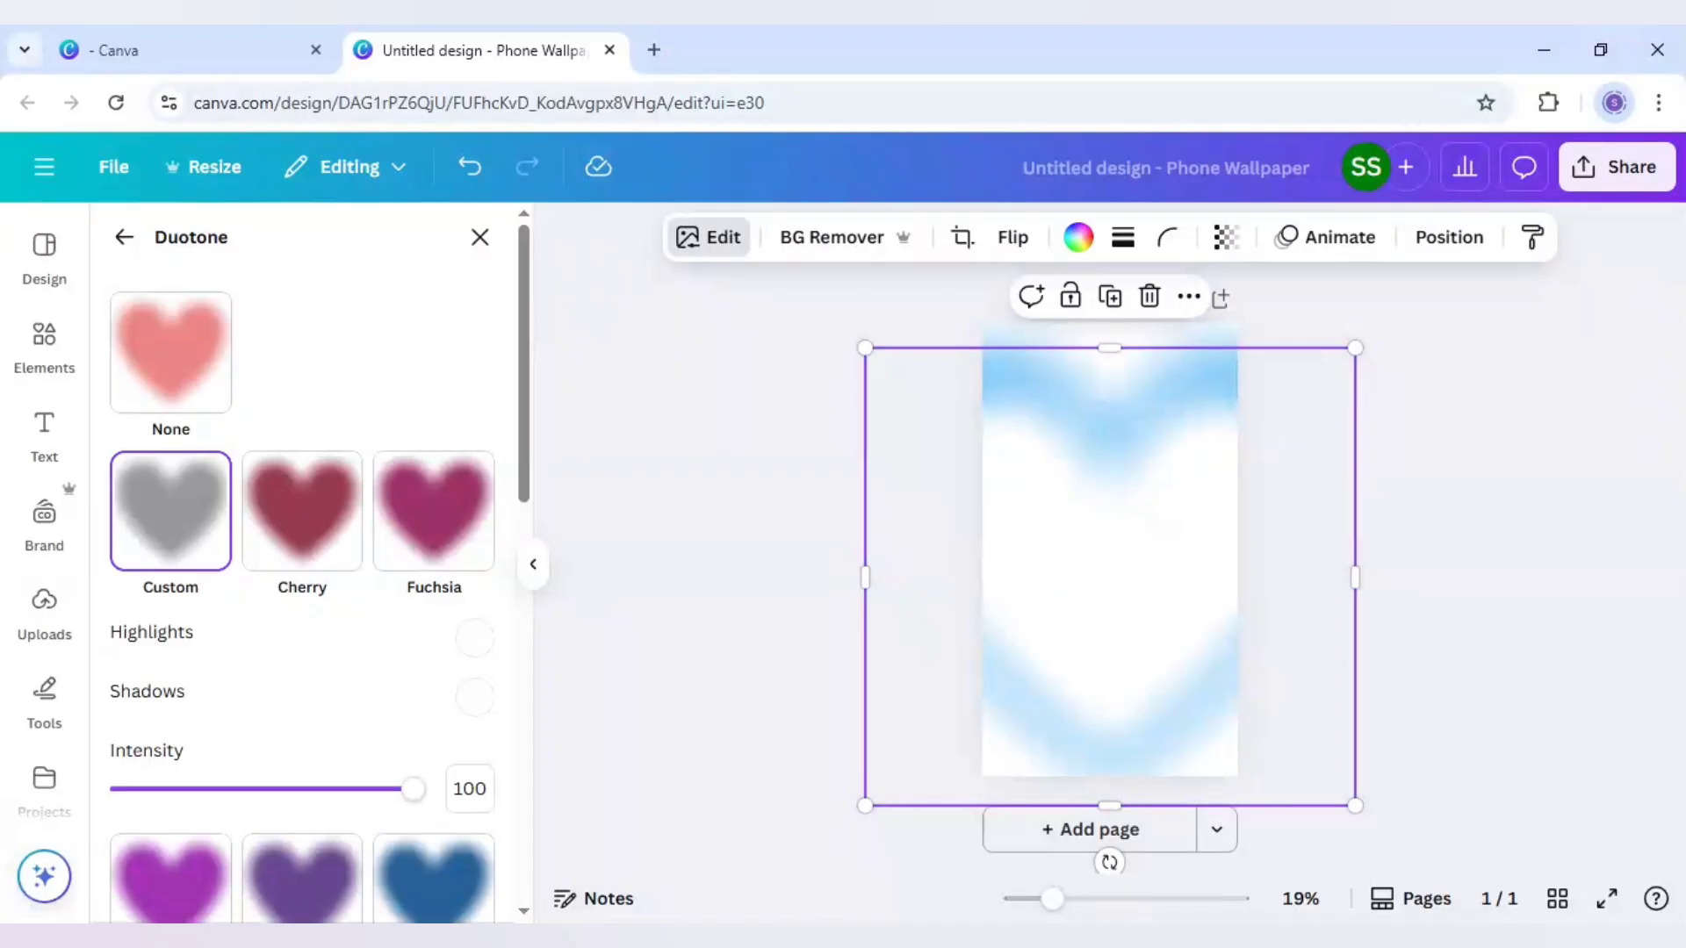
Group the blue and white hearts and place a smaller duplicate of the group, centred horizontally, on top of the original
key(ctrl+a)
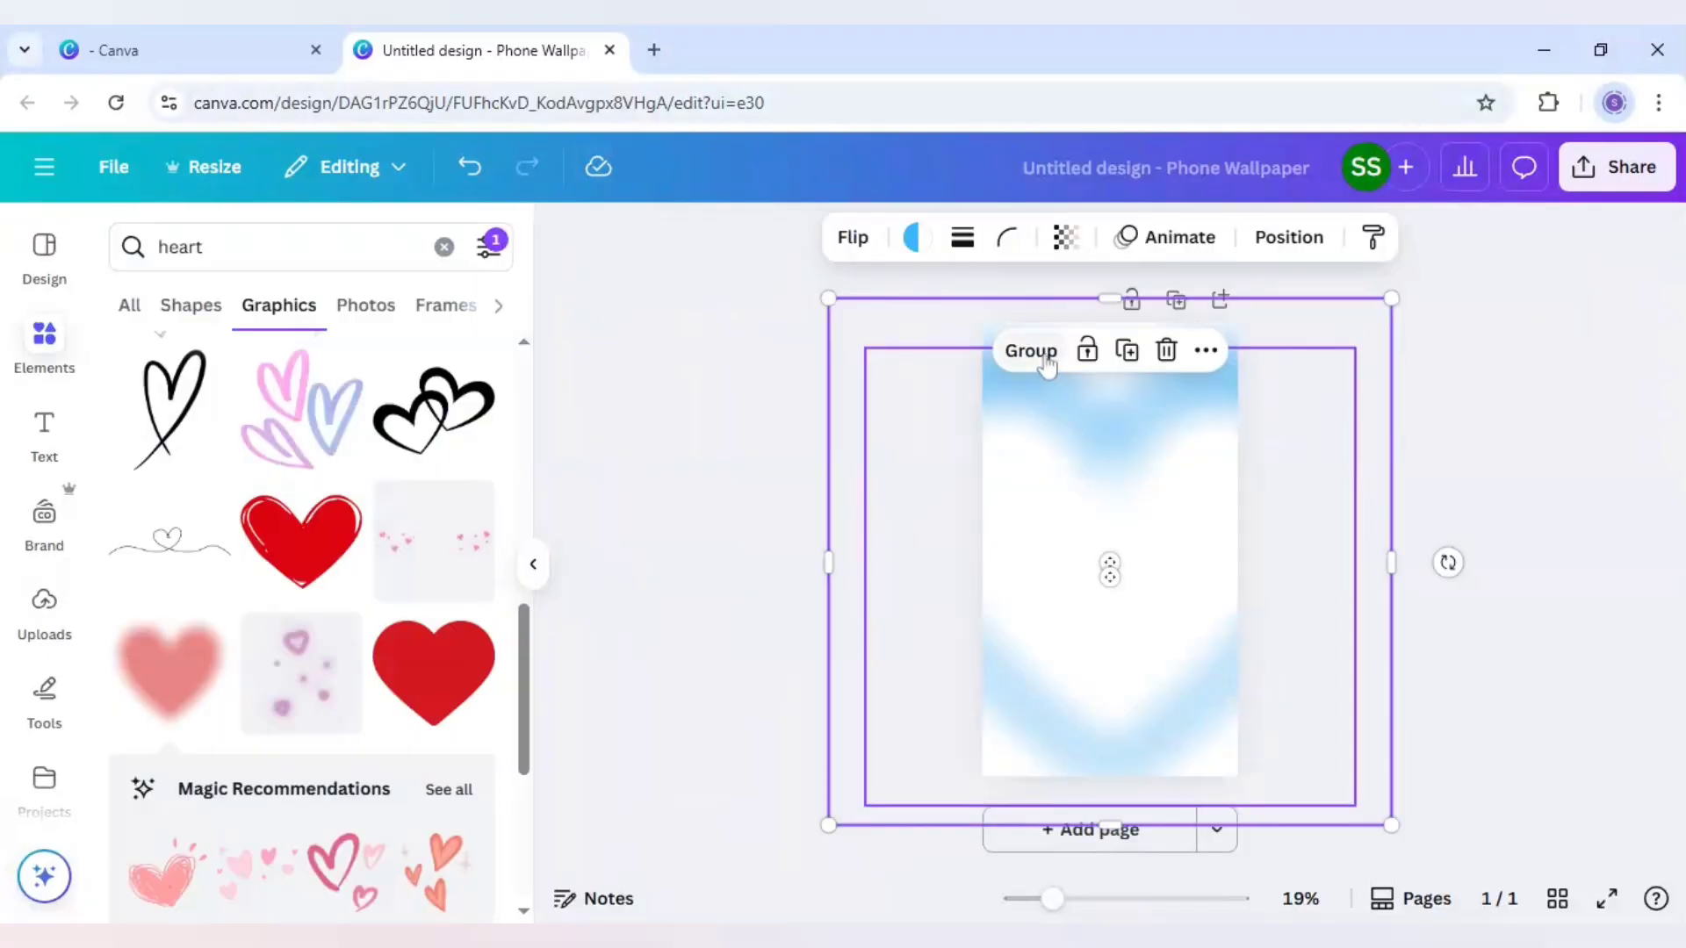
click(1031, 352)
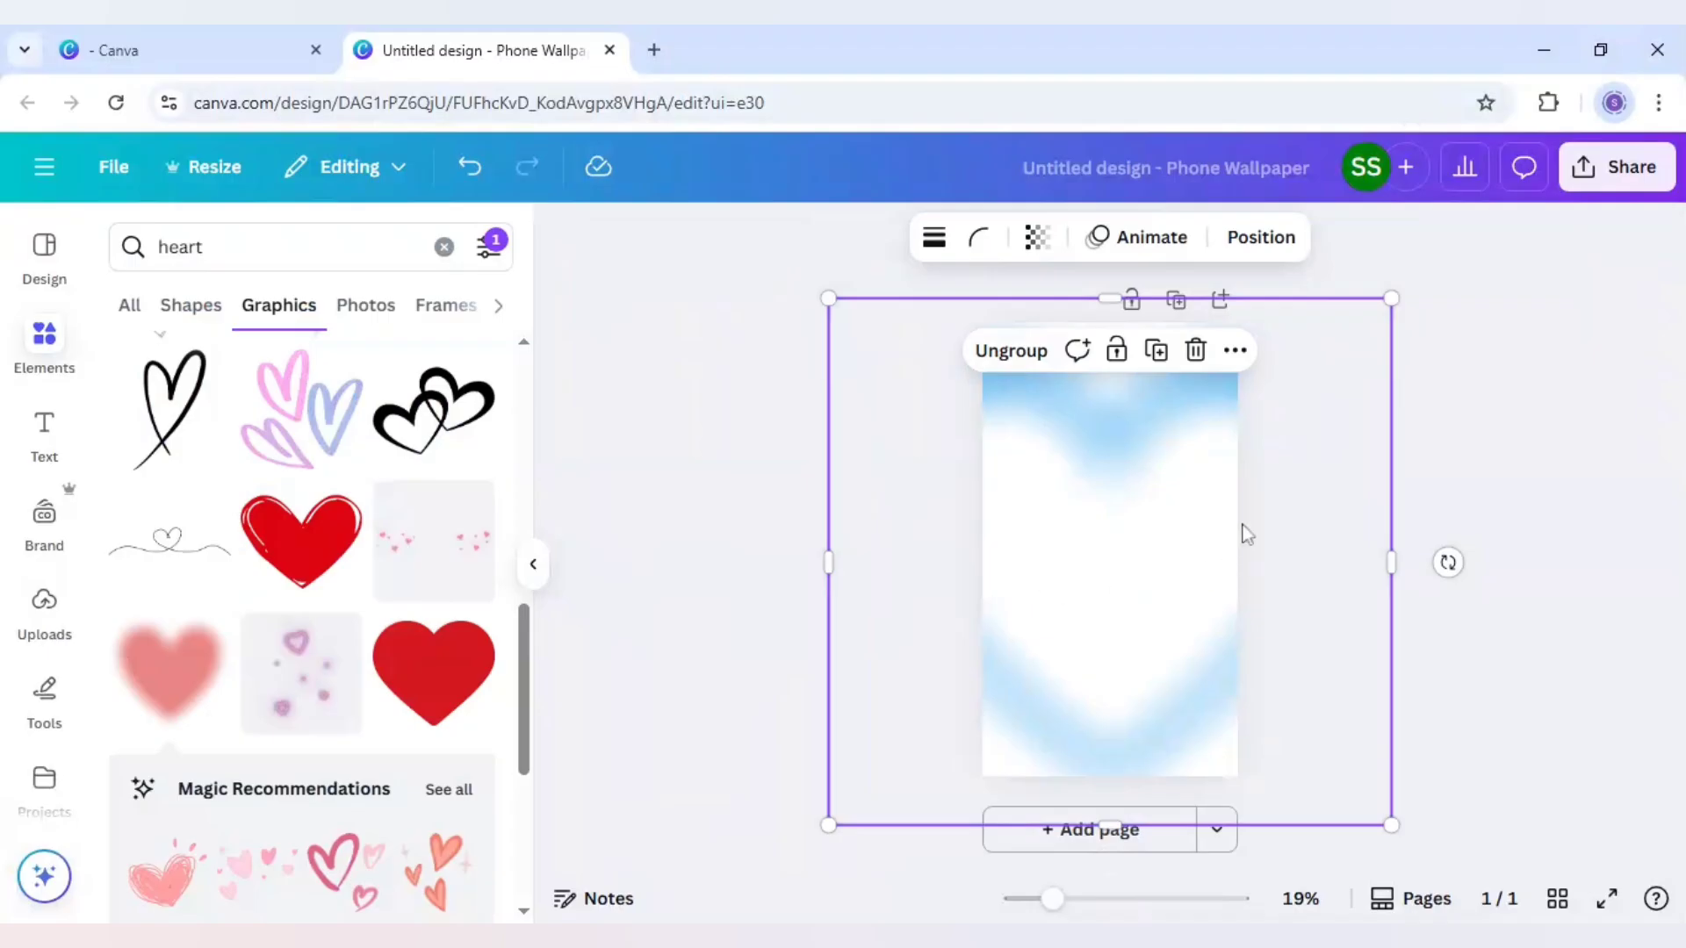
click(1158, 353)
drag(1339, 367, 1252, 465)
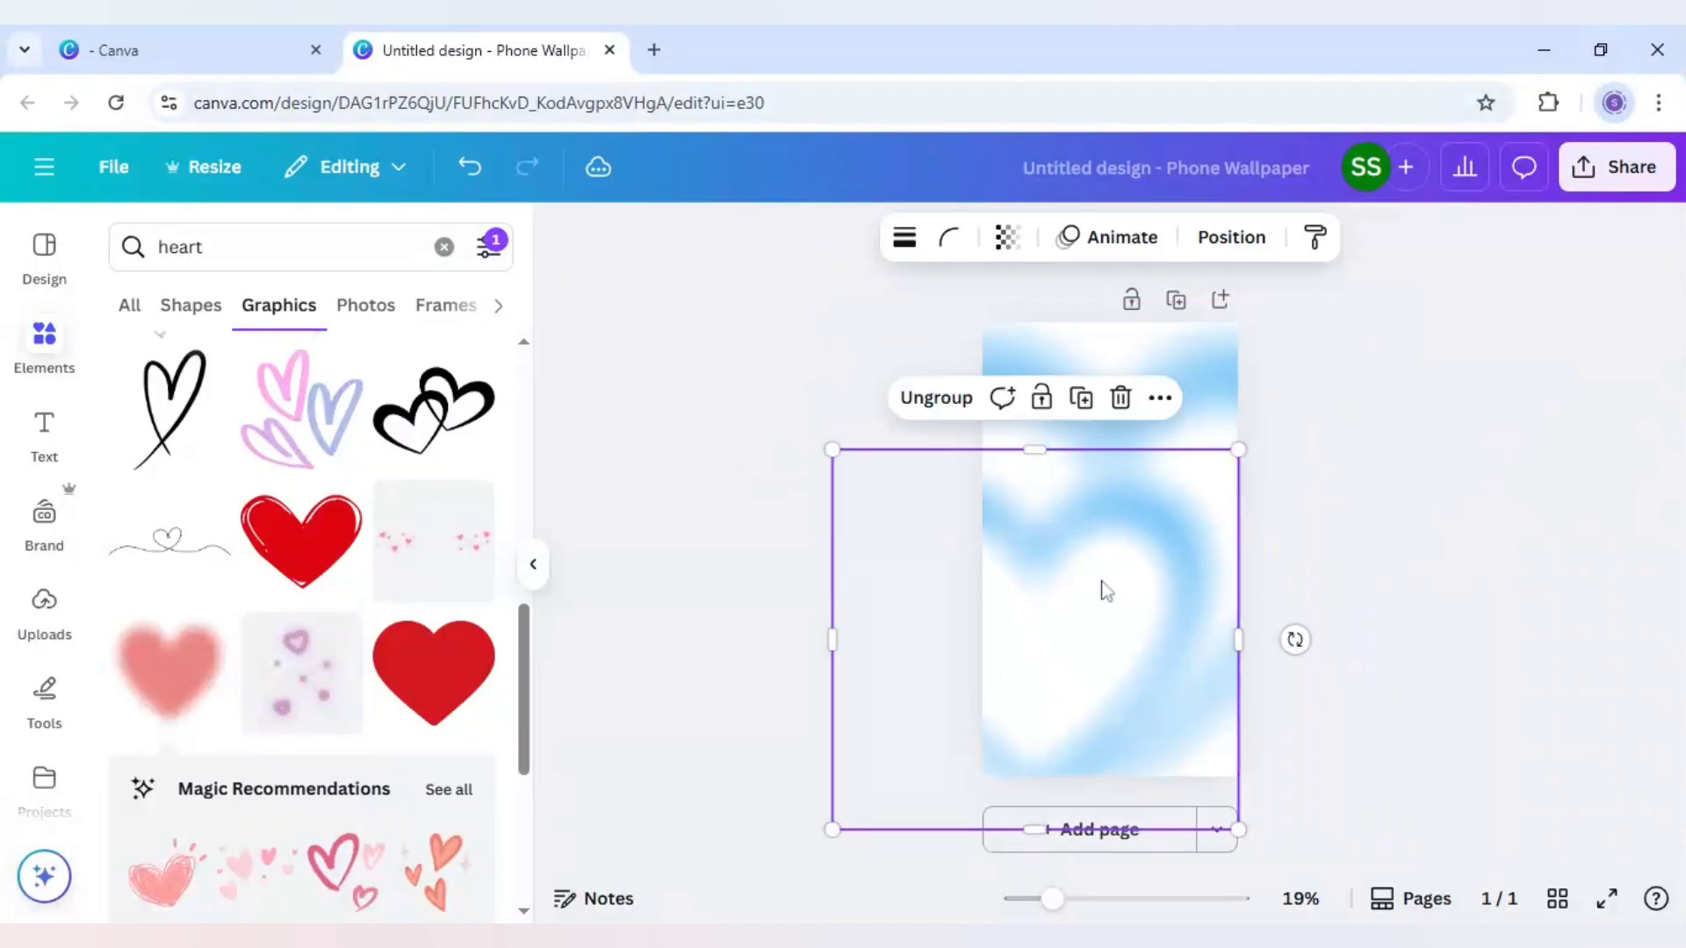
drag(1102, 591, 1176, 527)
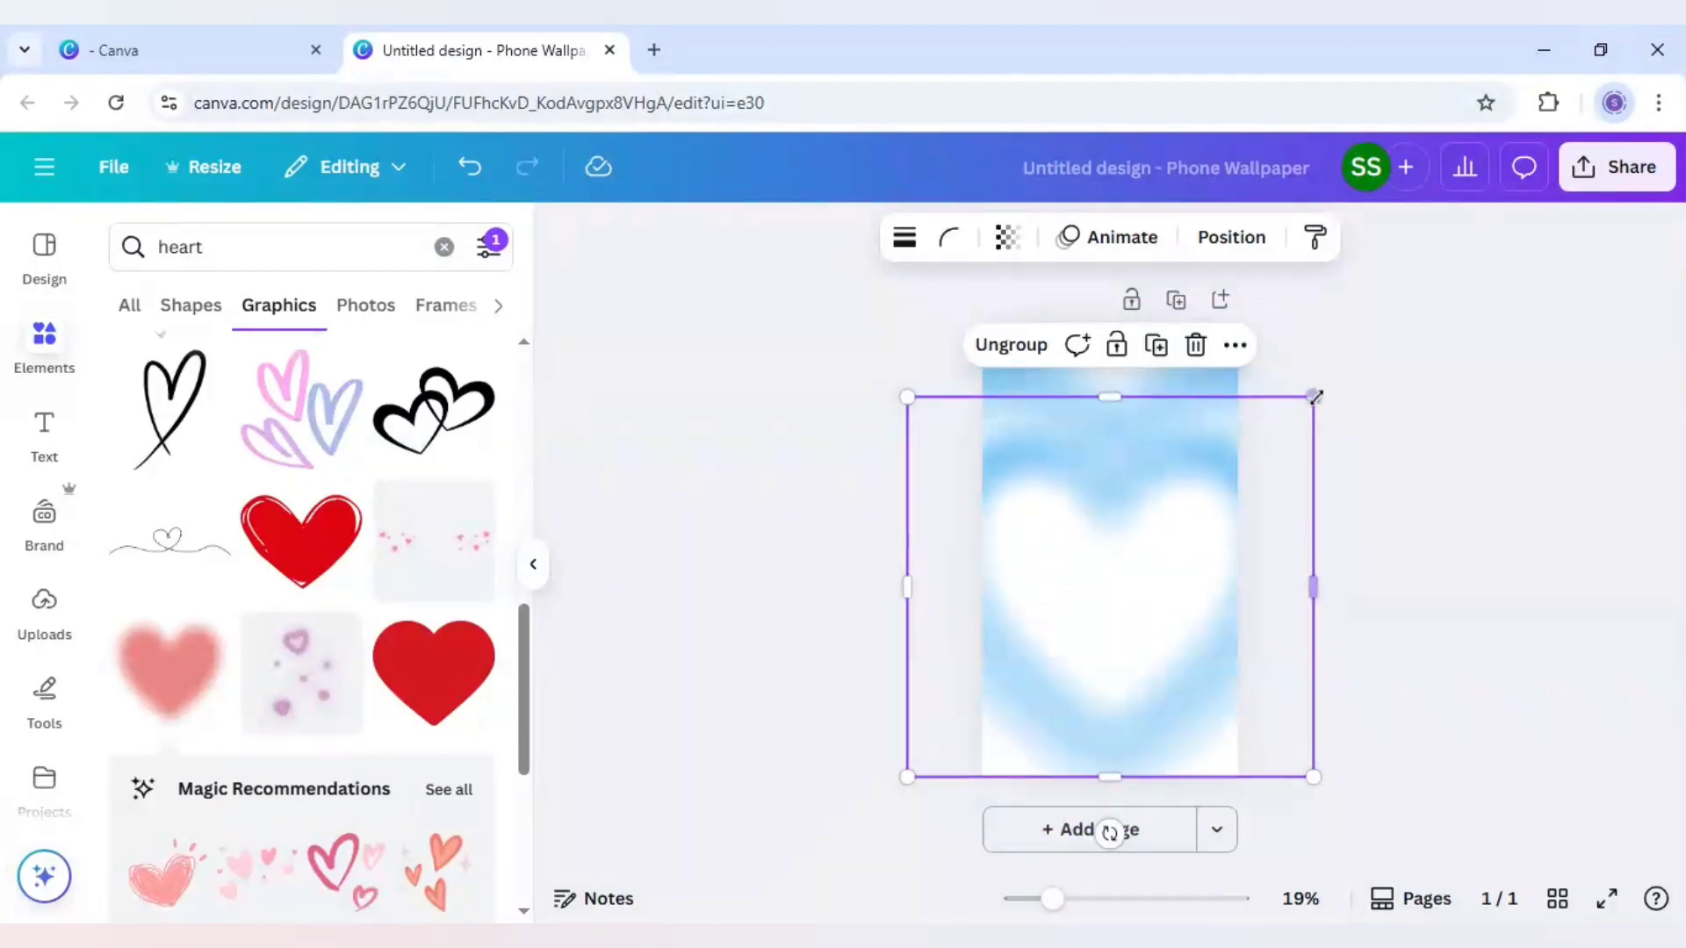
drag(1315, 396, 1238, 468)
drag(1088, 629, 1125, 575)
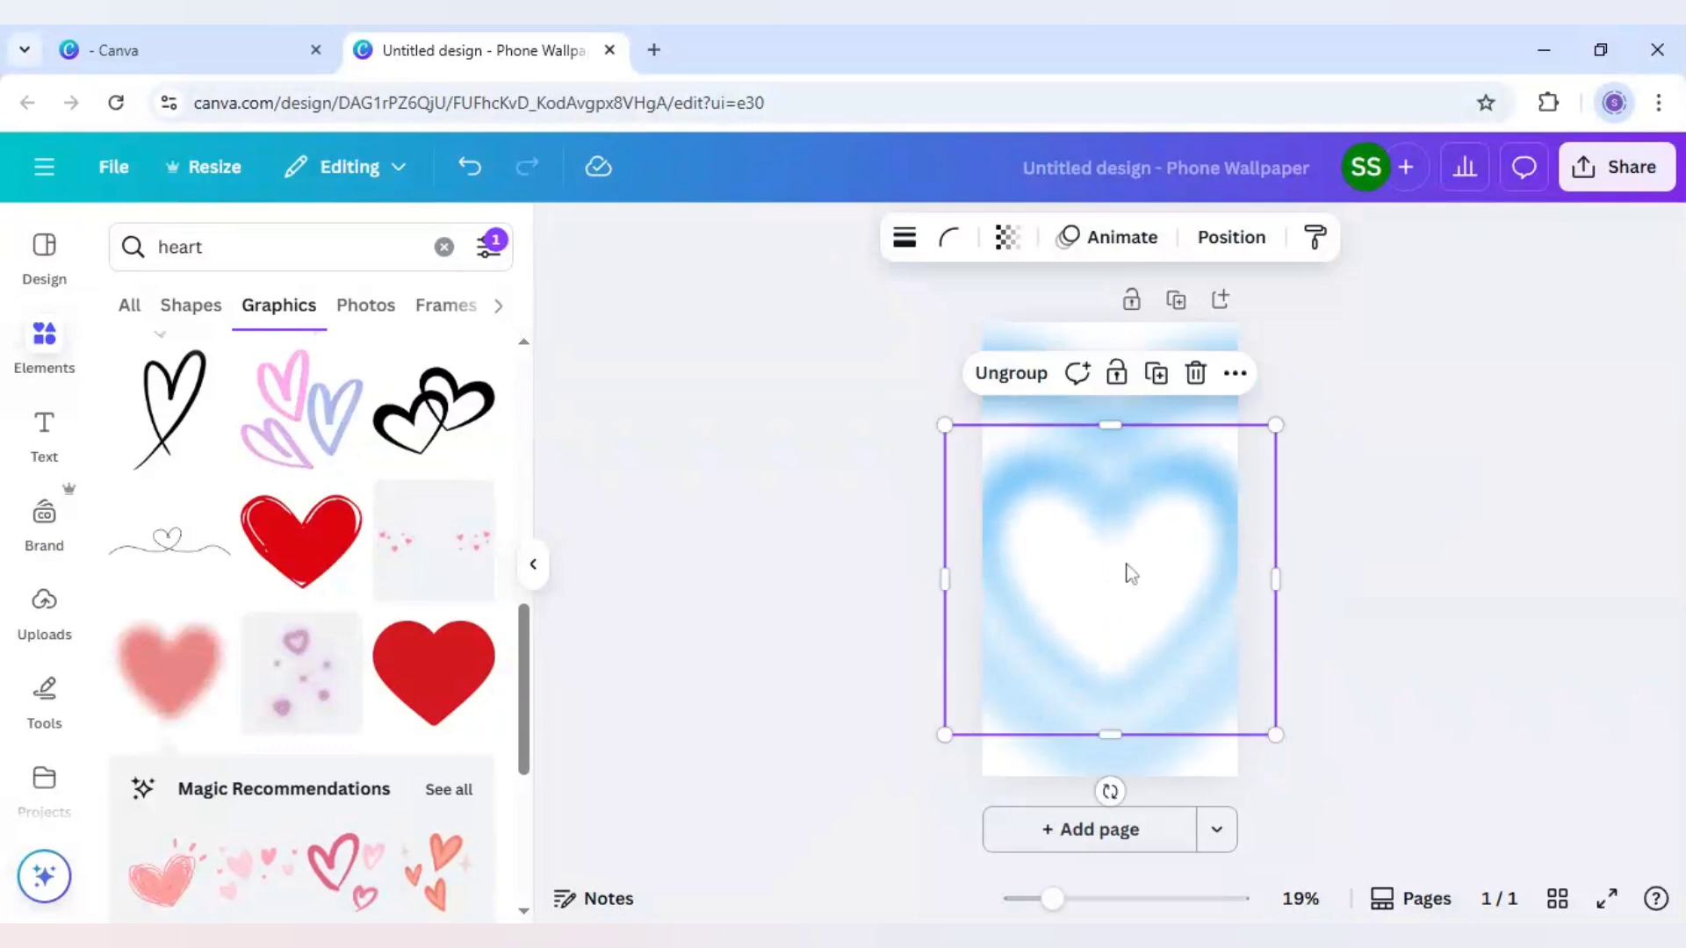
Duplicate the middle heart group, shrink the copy to a small heart and centre it inside the white area
click(1156, 373)
drag(1140, 534, 1087, 489)
drag(1284, 424, 1111, 586)
drag(1040, 663, 1119, 596)
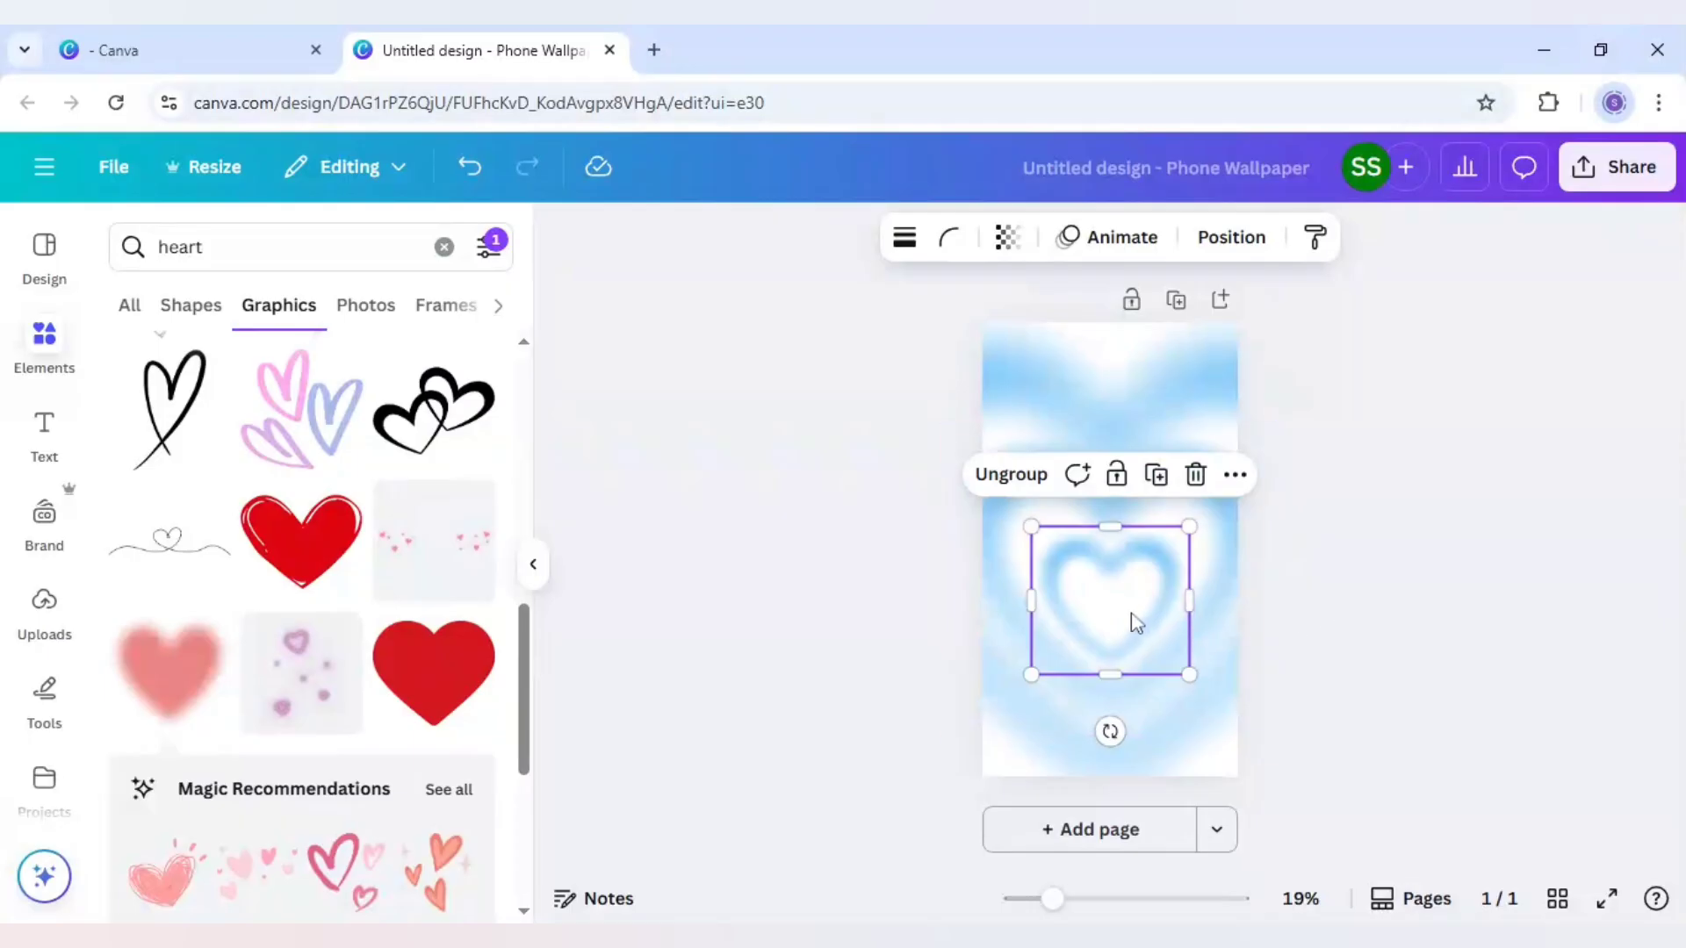
drag(1131, 619, 1131, 619)
click(1392, 597)
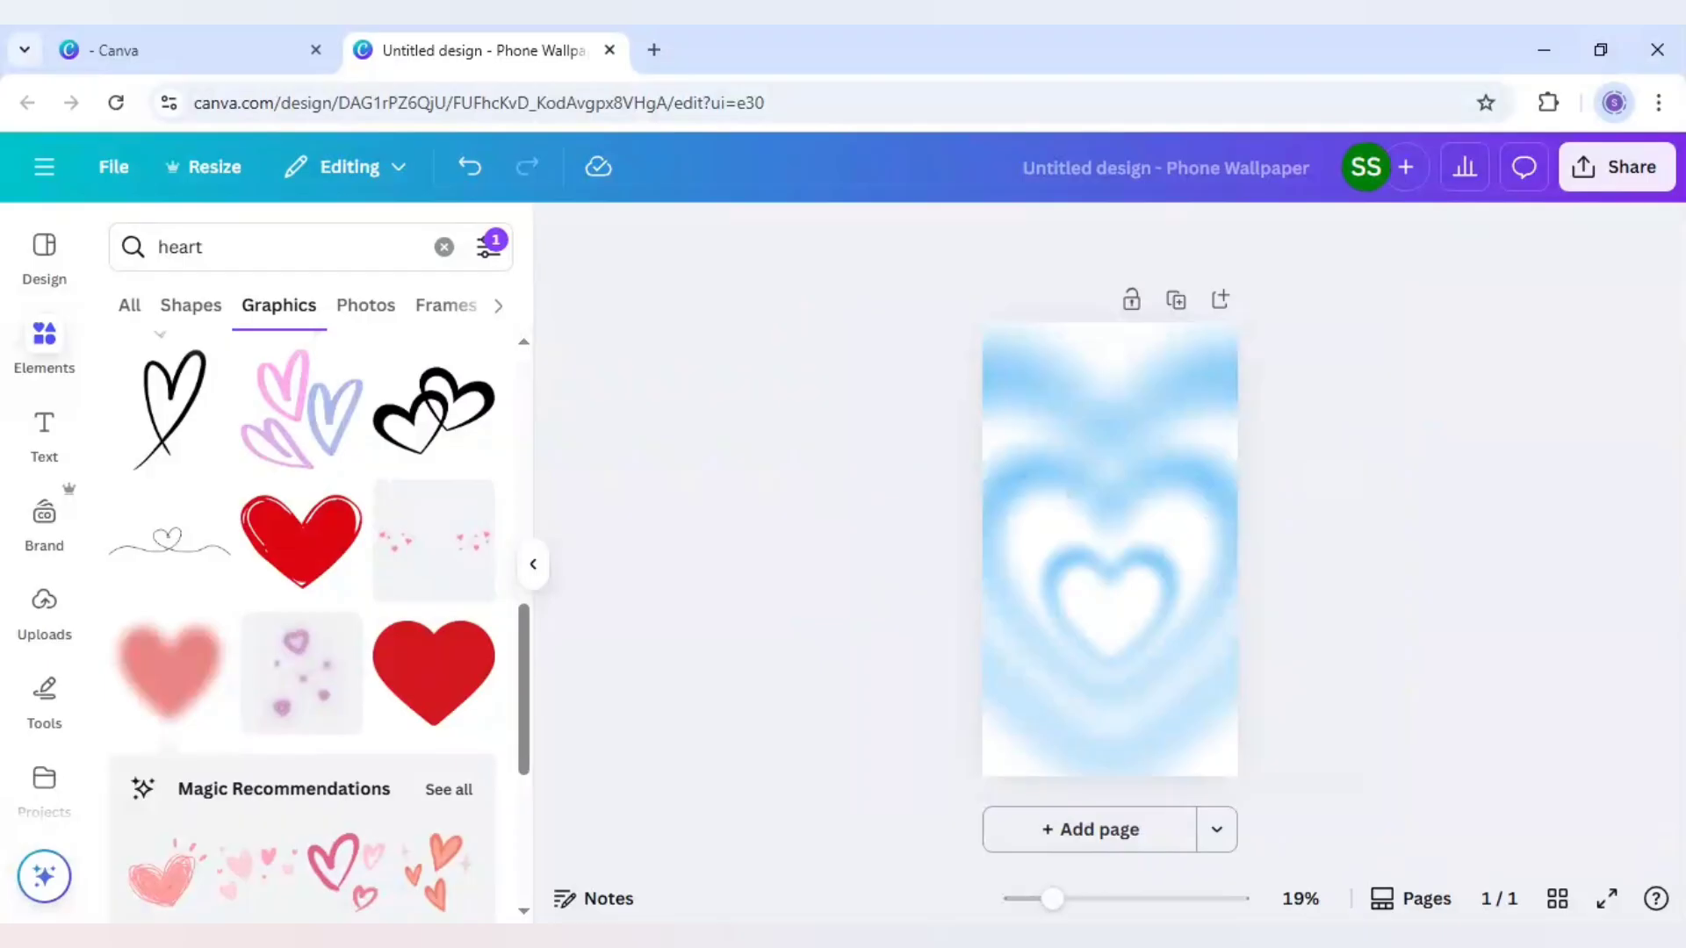
Insert the blurred heart graphic on a new second page and recolour it Grass green #7ed957
click(1130, 834)
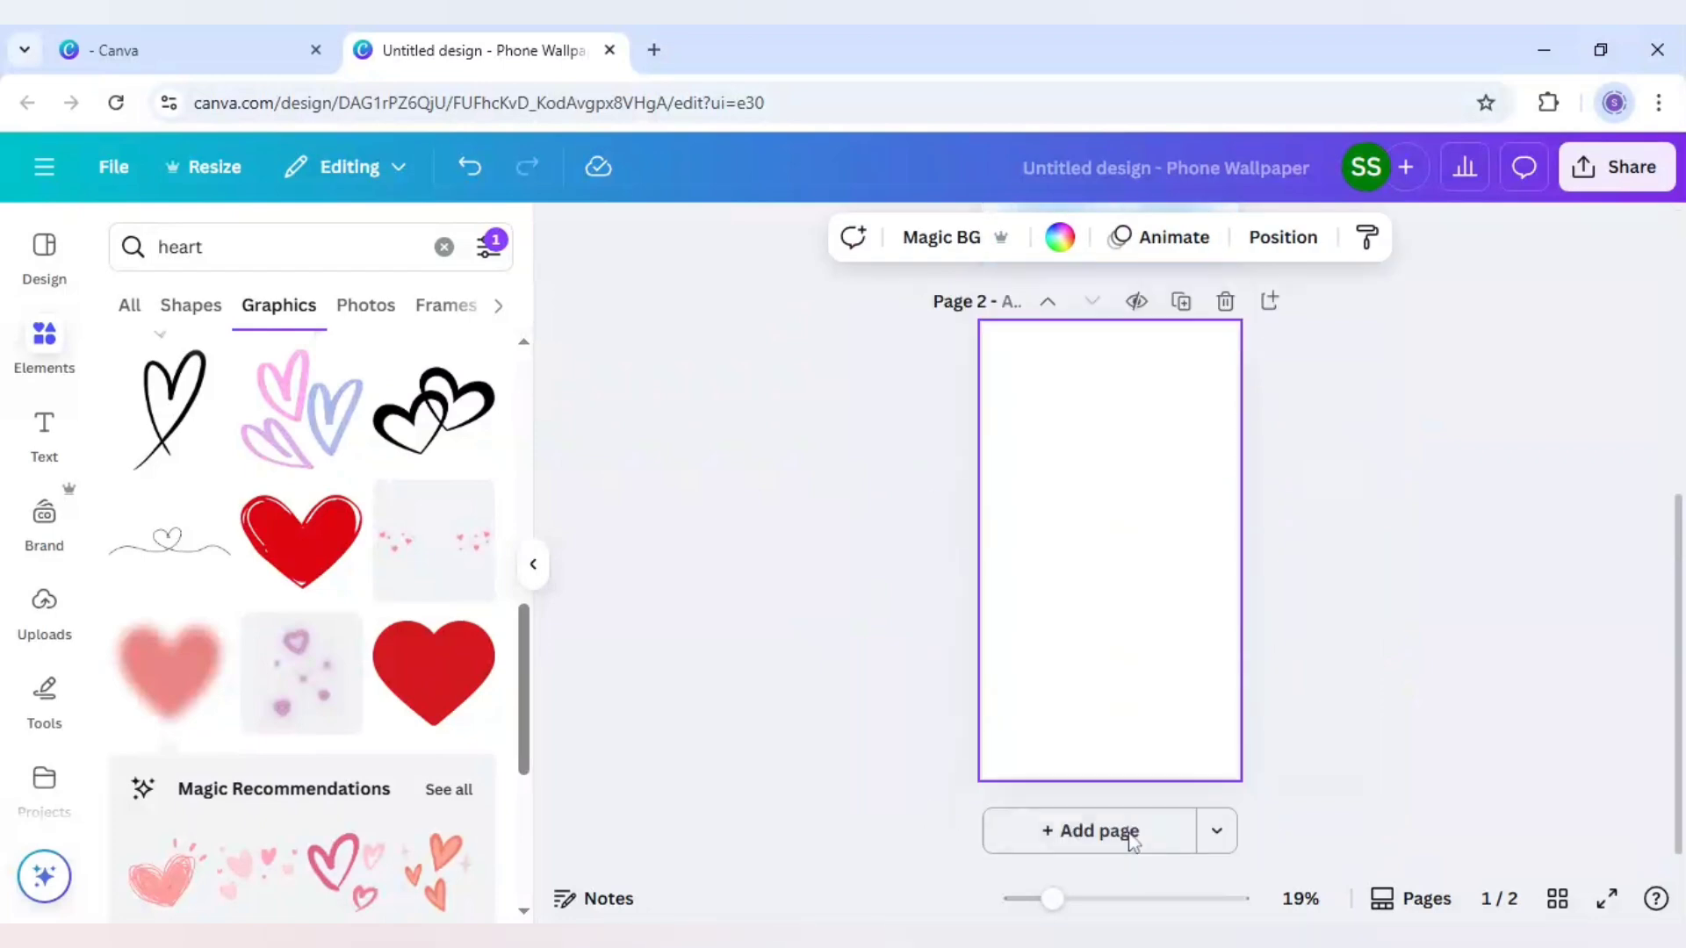
click(179, 693)
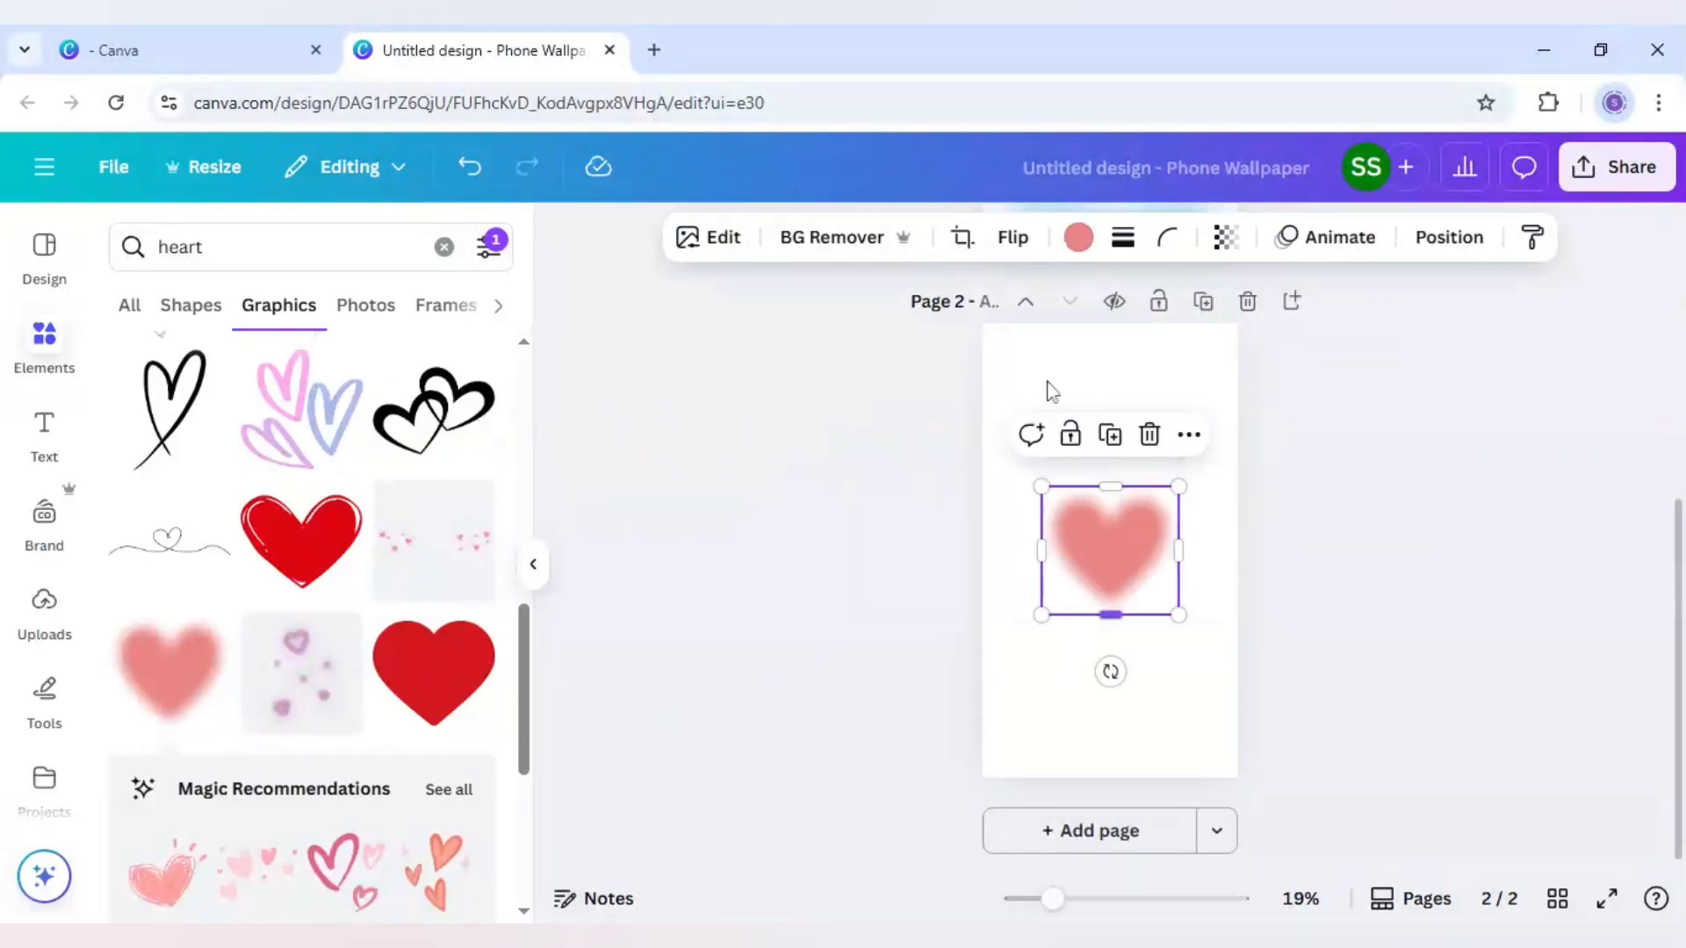
click(1080, 239)
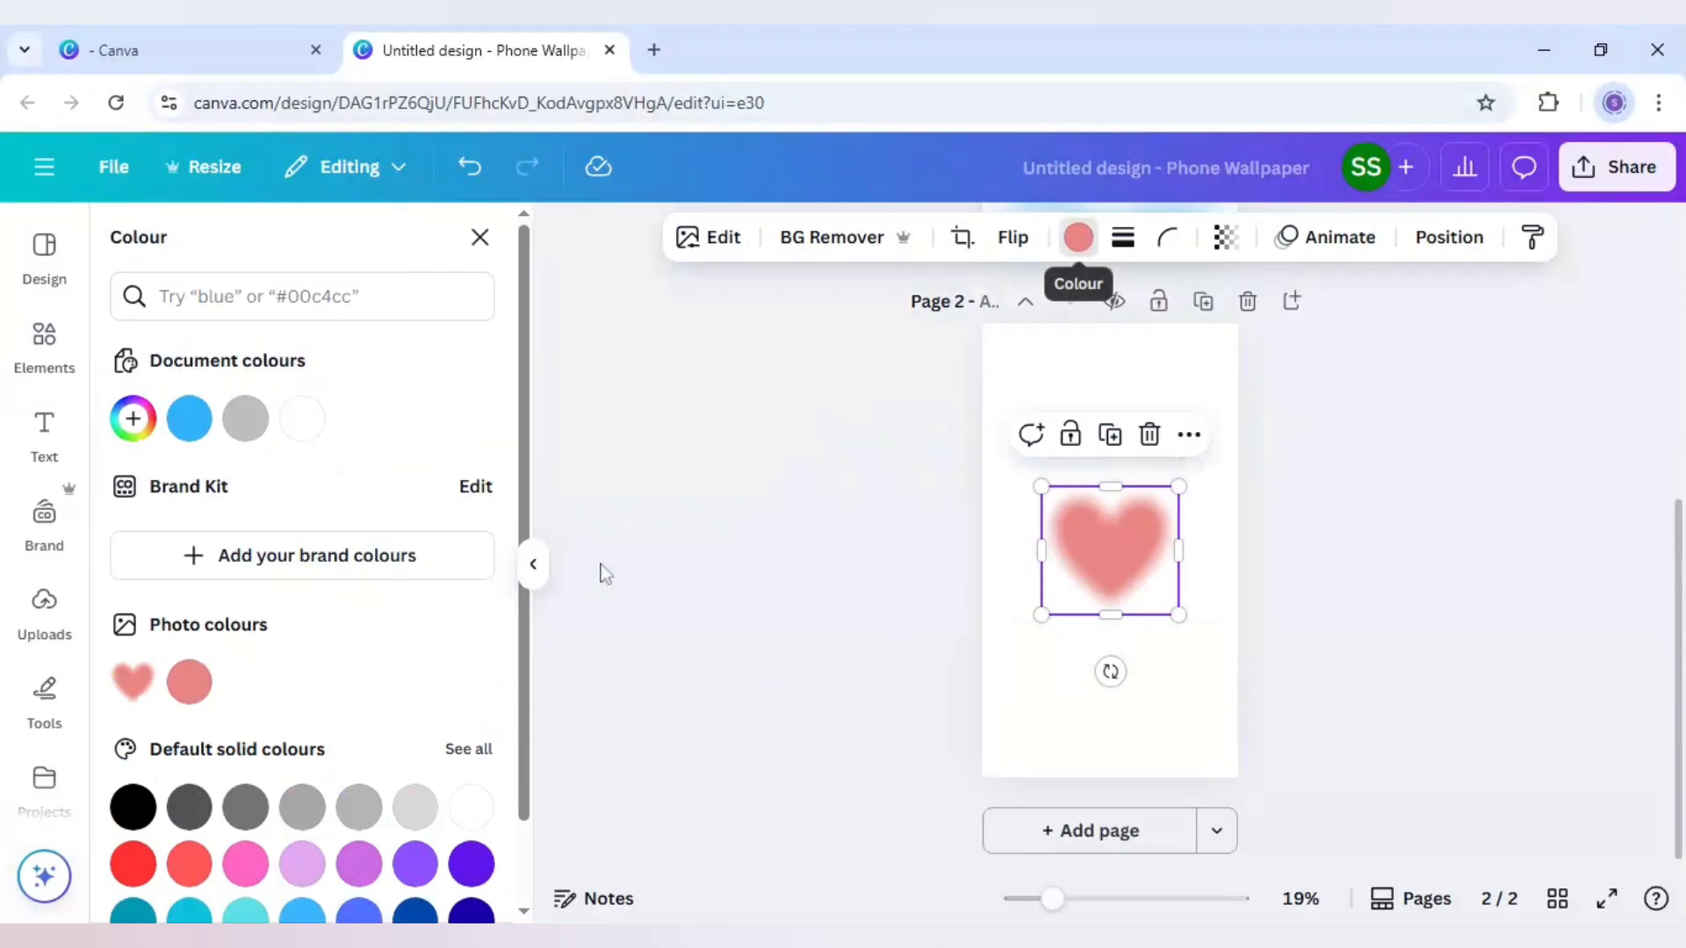
scroll(374, 729, down, 1)
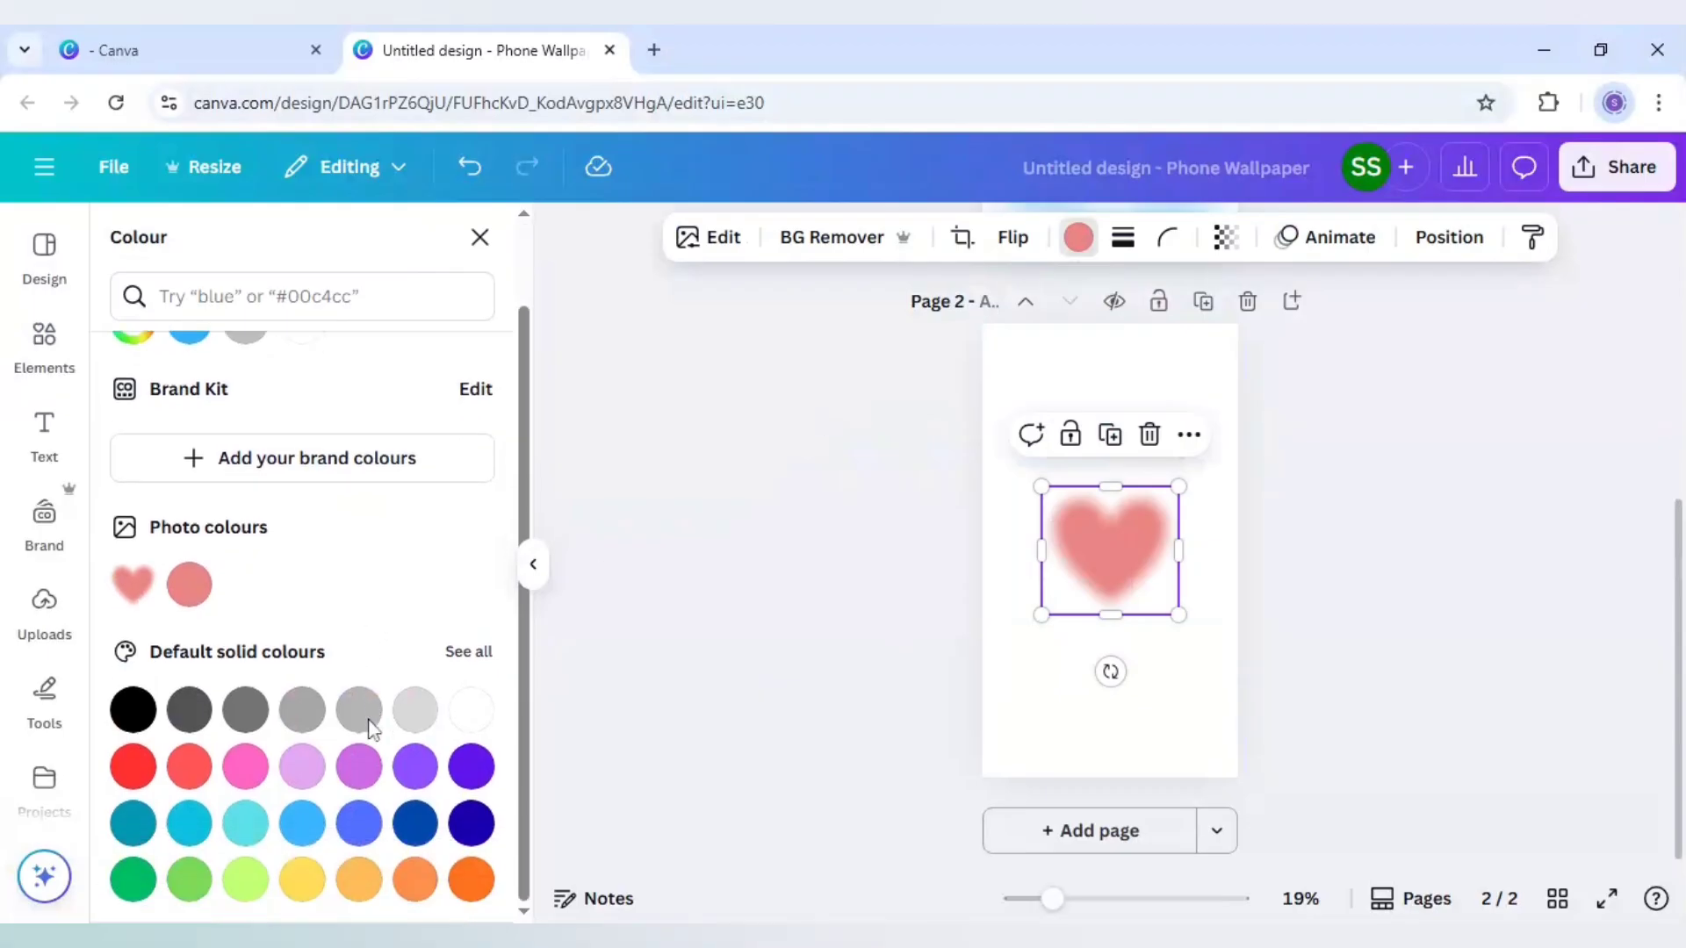
click(189, 879)
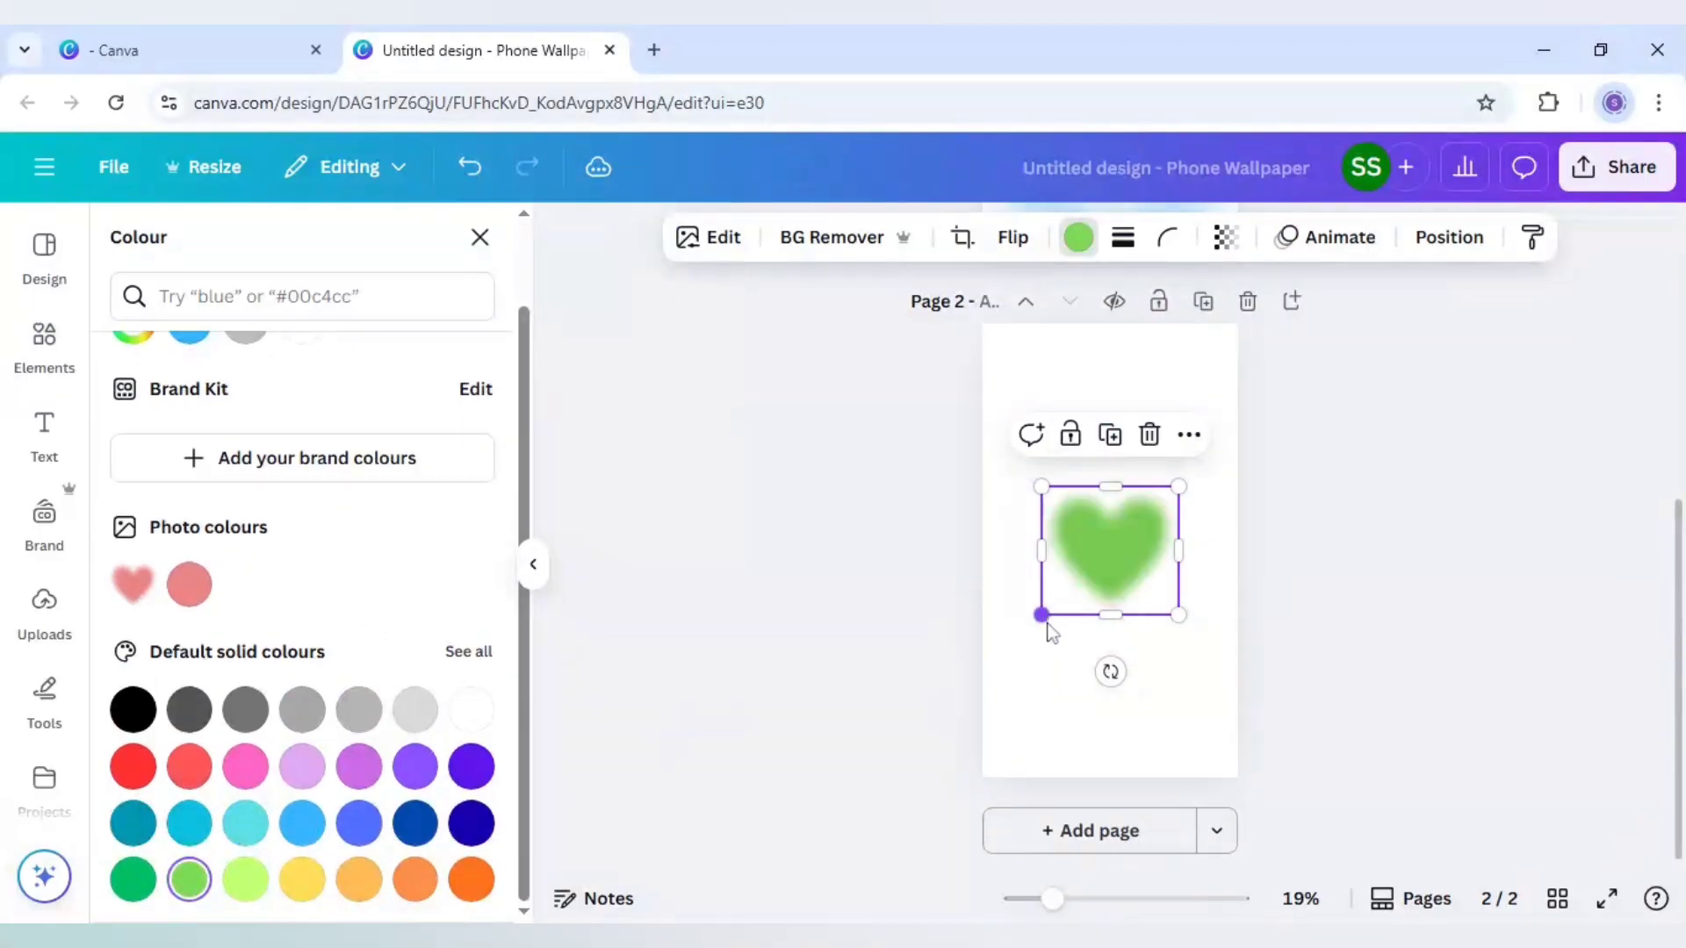
Enlarge the green heart until it slightly exceeds the page width and centre it on page 2
drag(1041, 615, 726, 881)
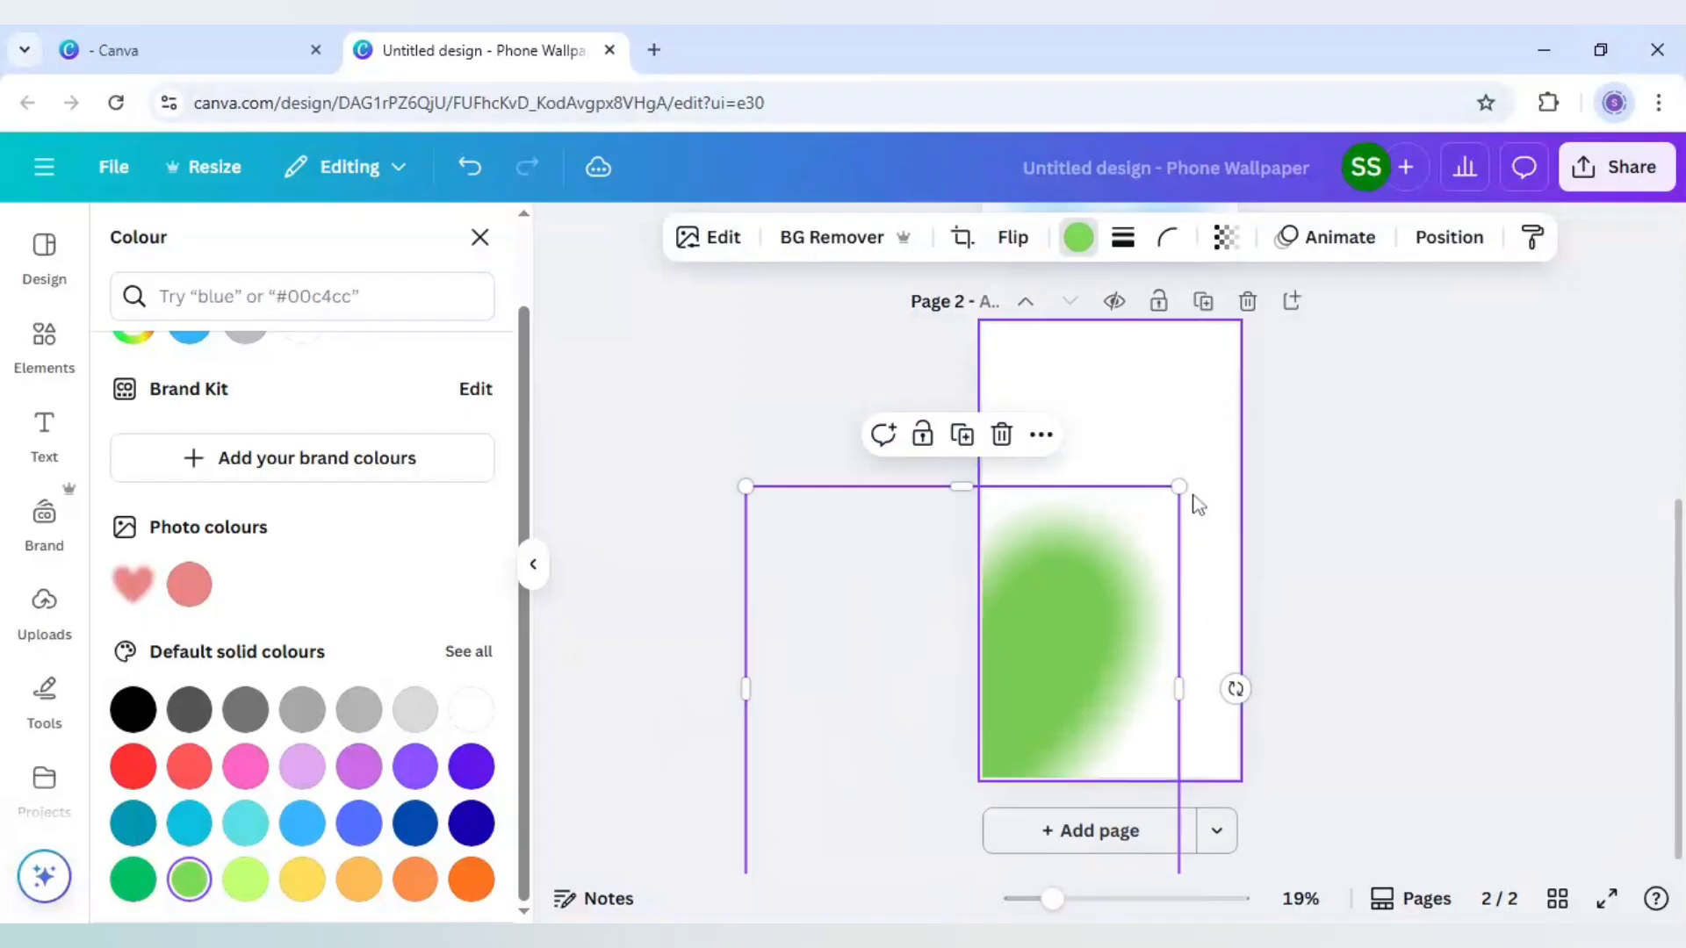
mouse_move(1177, 486)
mouse_down()
mouse_move(1279, 430)
mouse_move(1120, 555)
mouse_move(1204, 478)
mouse_move(1174, 493)
mouse_up()
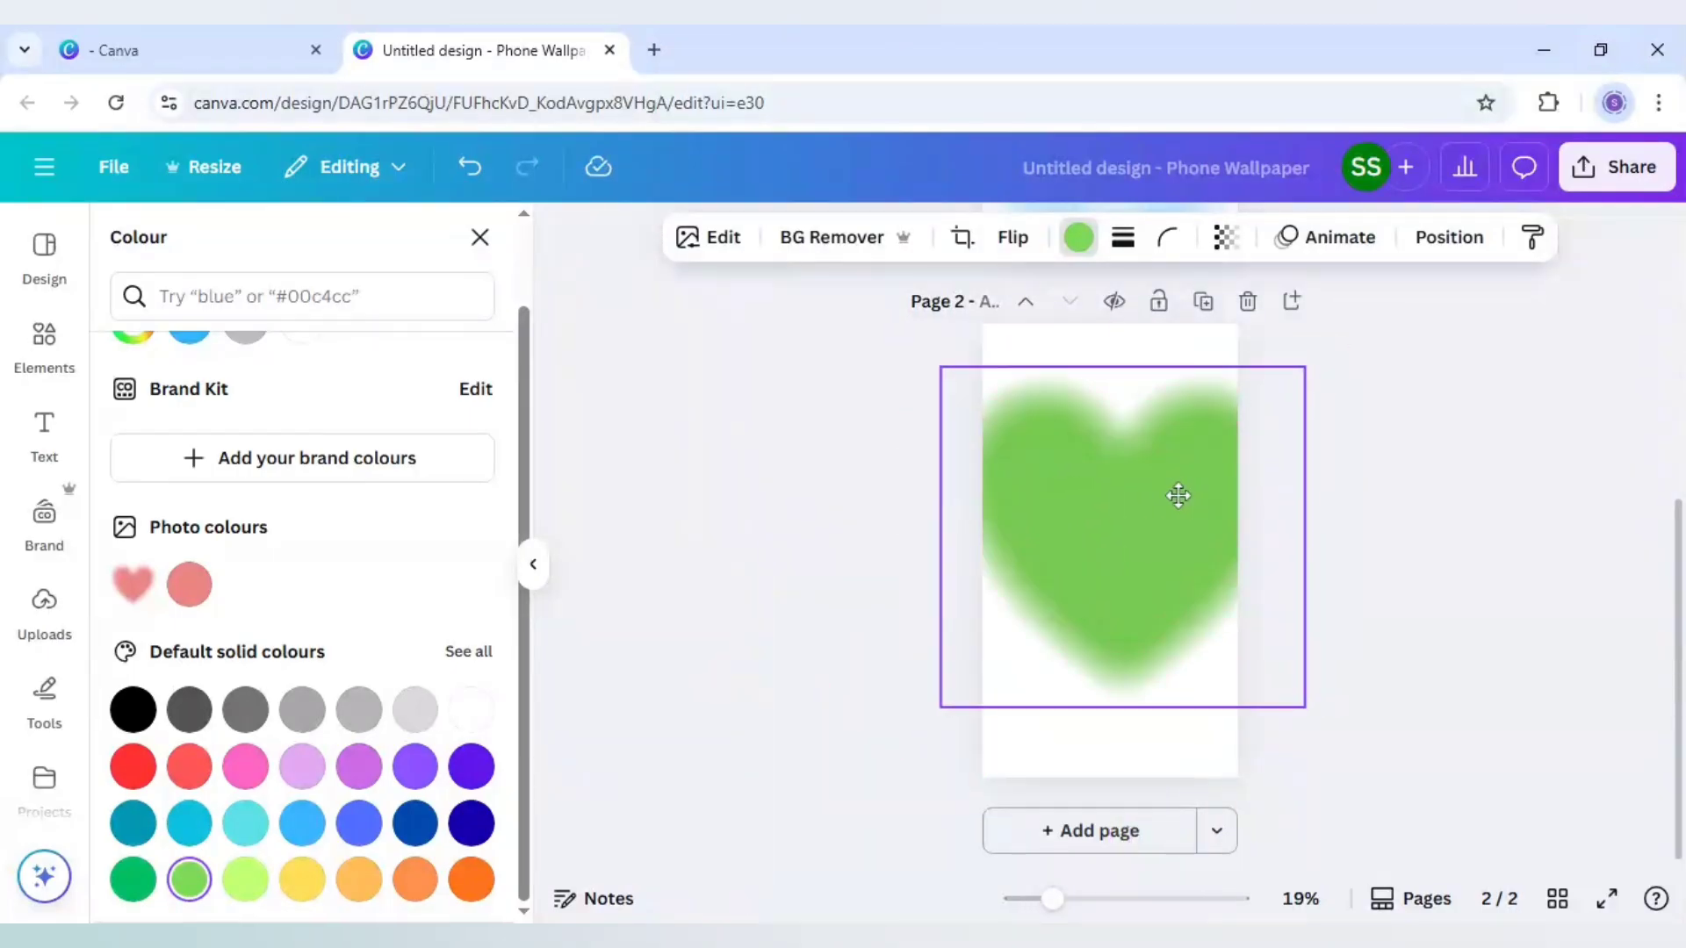
drag(1295, 379, 1275, 399)
drag(1152, 513, 1153, 518)
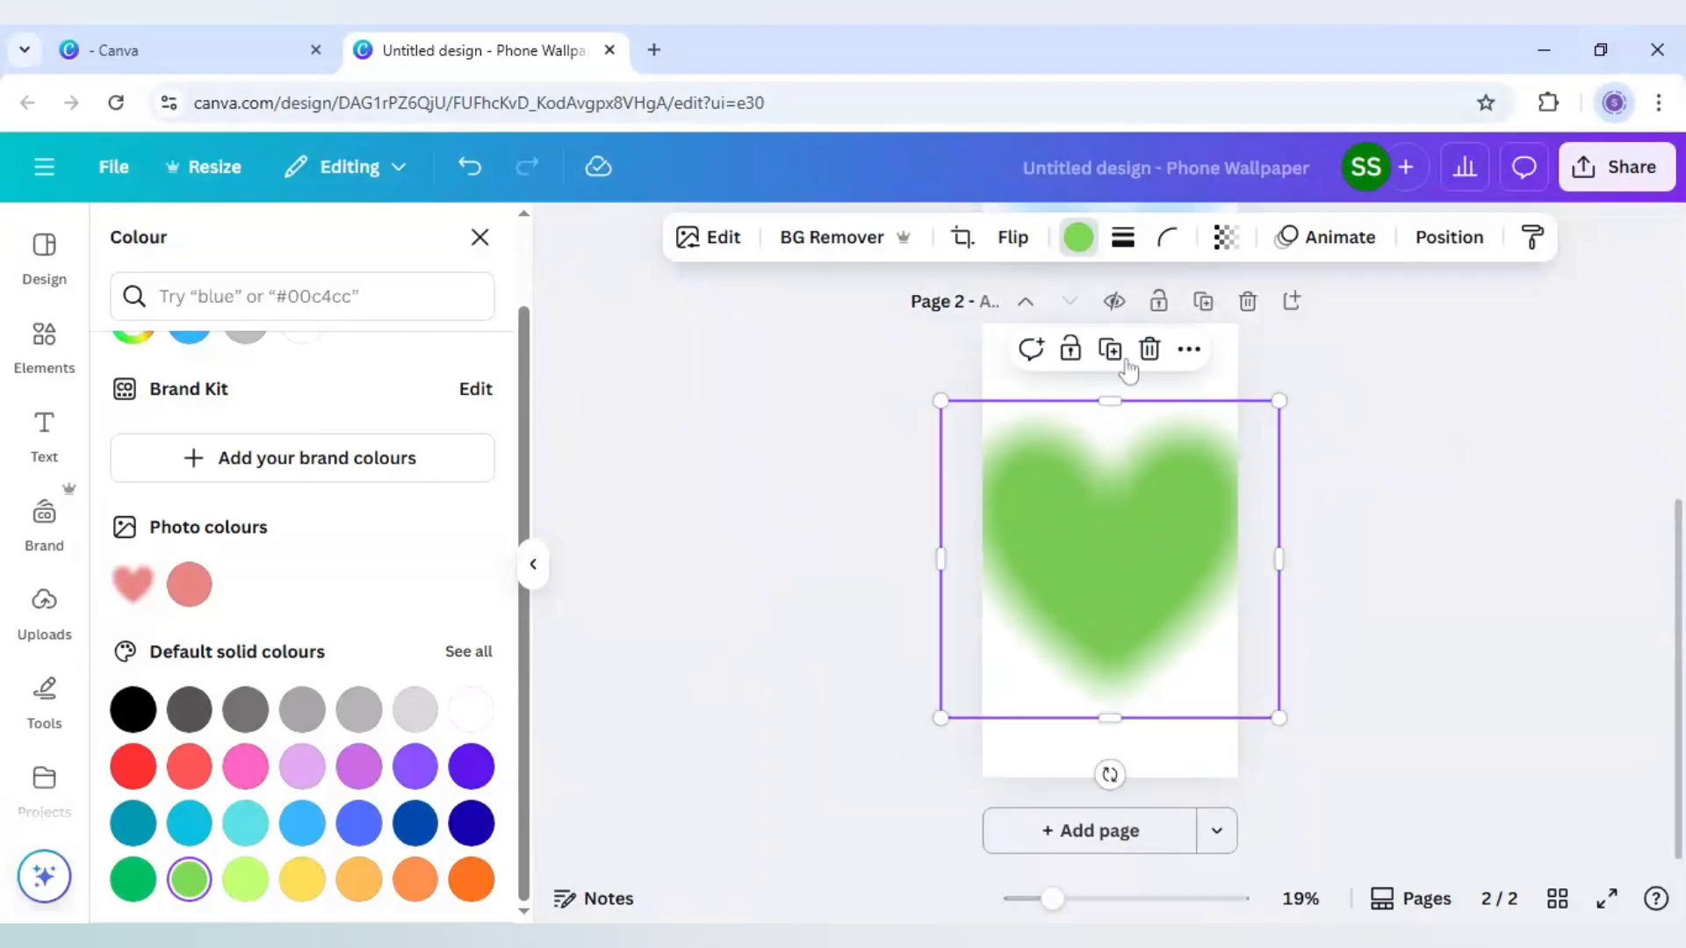
Duplicate the green heart, make the copy smaller and position it over the original
scroll(1393, 559, up, 5)
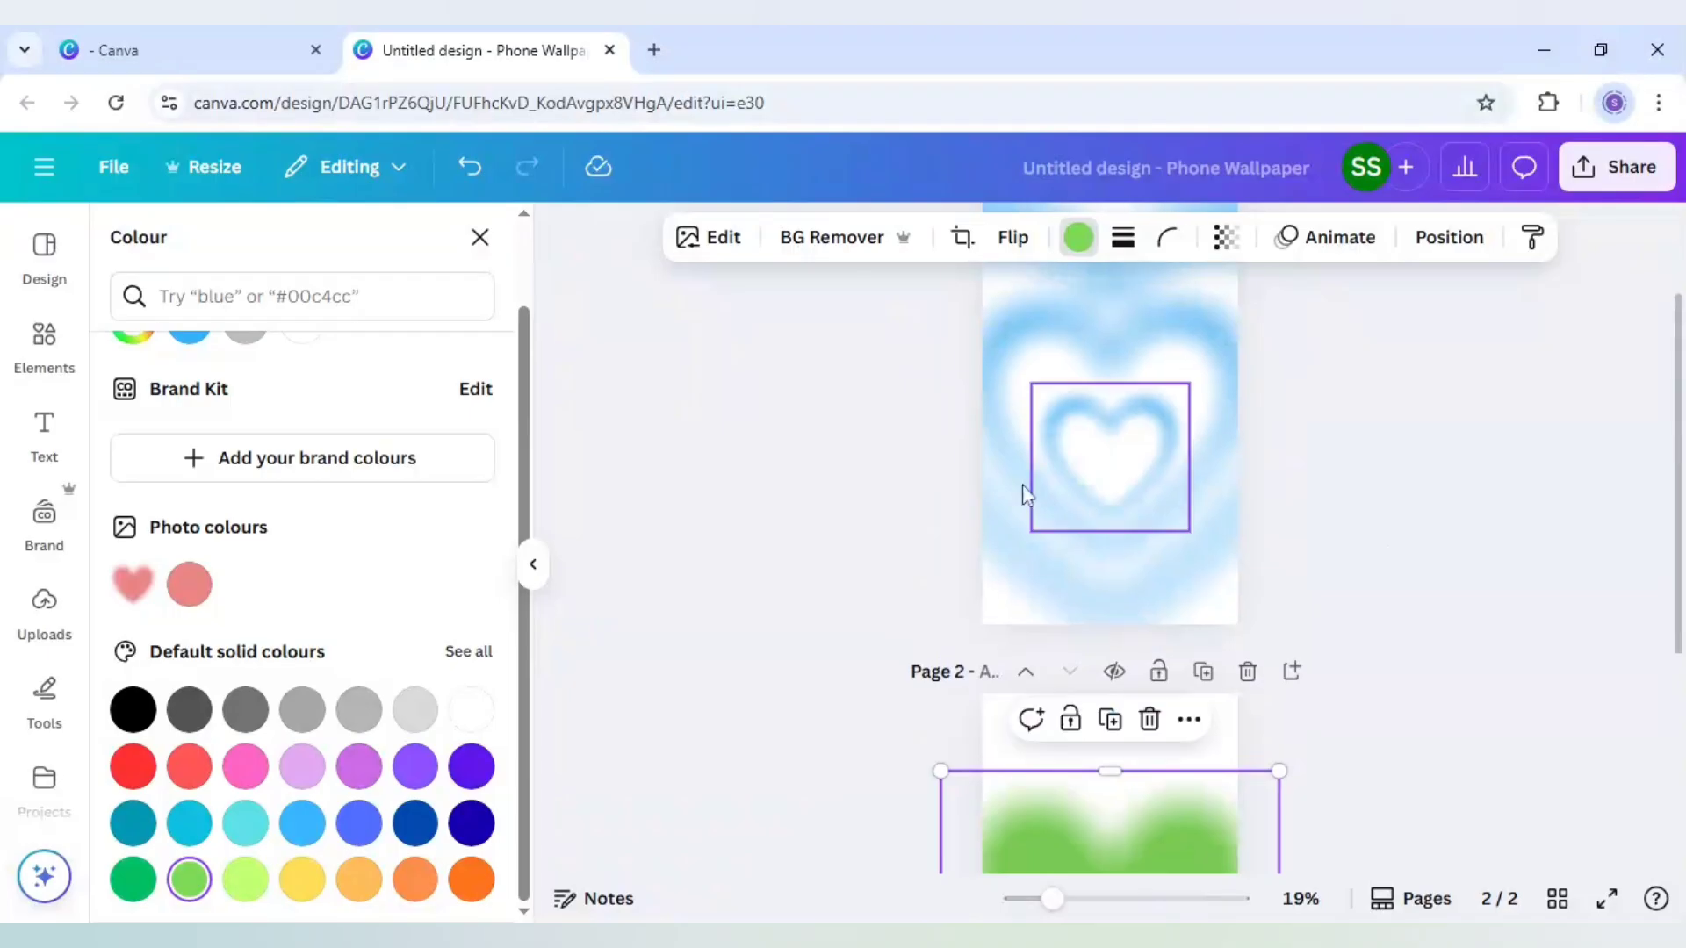
scroll(940, 483, up, 2)
scroll(1399, 603, down, 6)
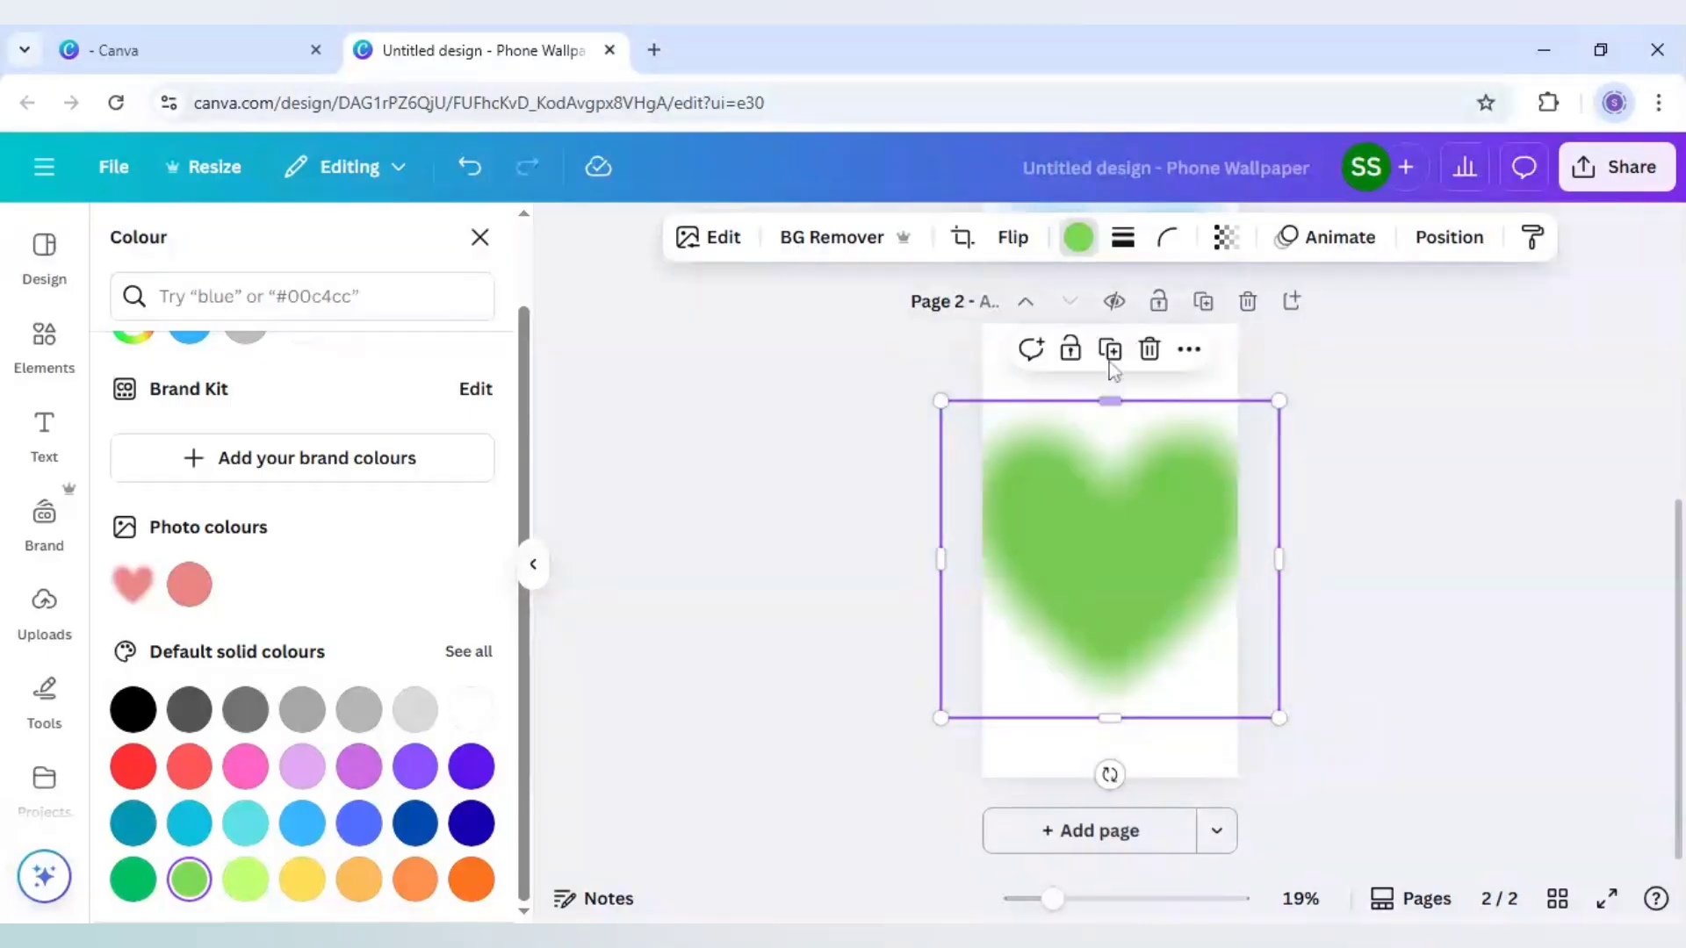
click(1258, 448)
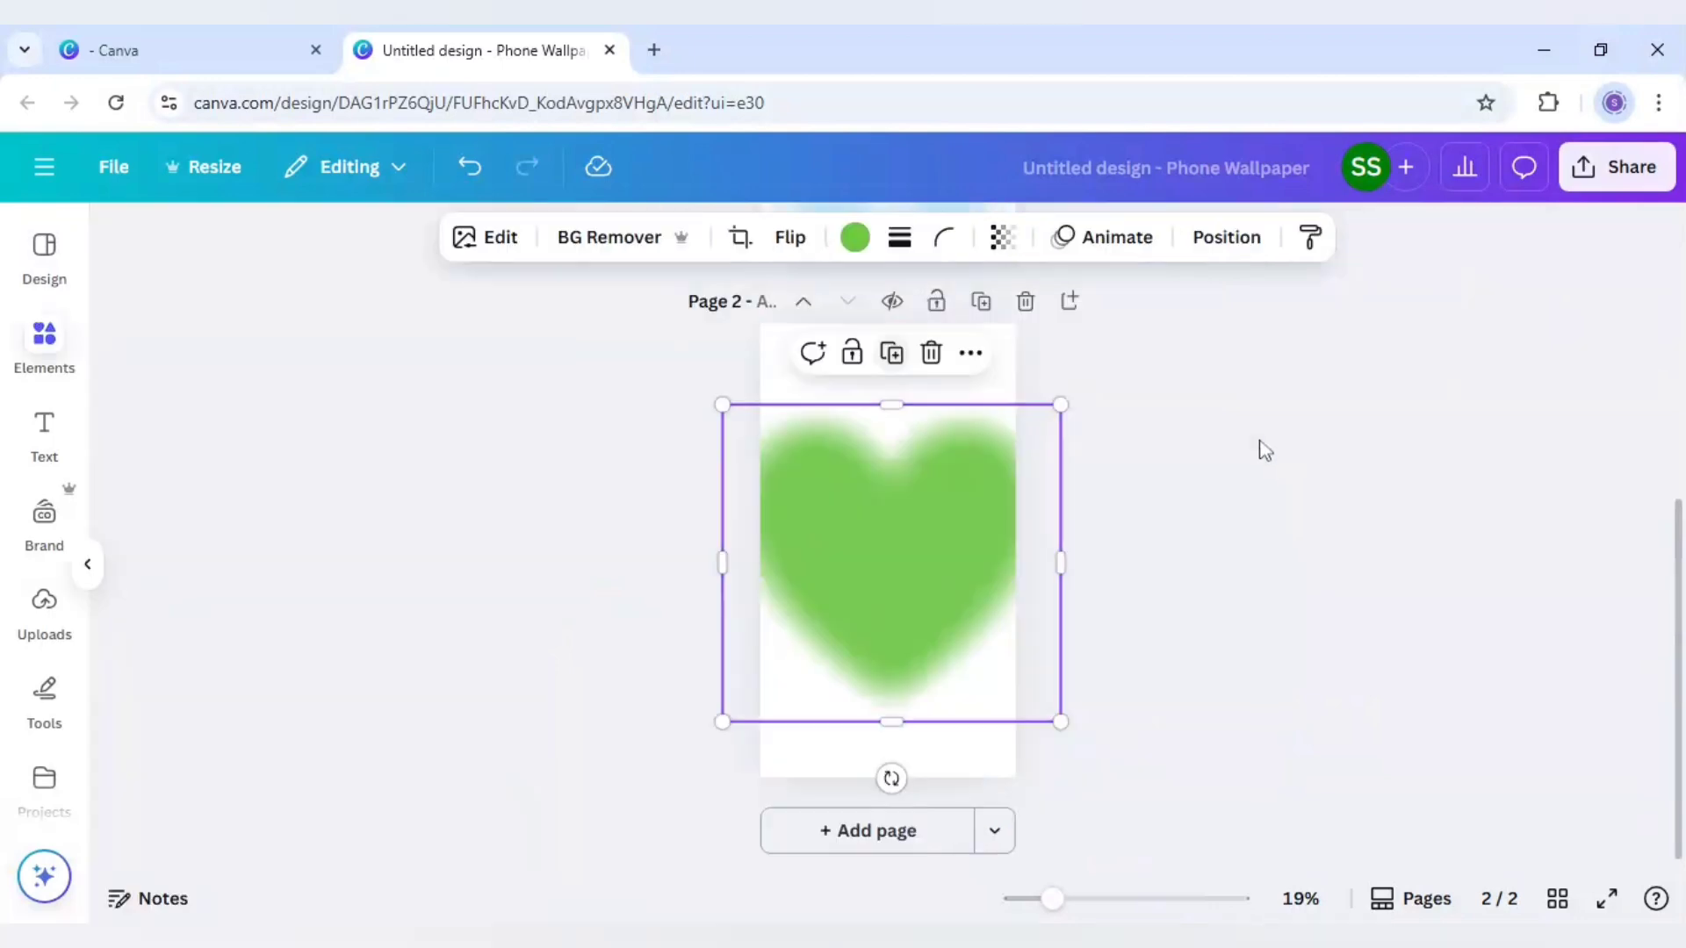
mouse_move(1187, 502)
mouse_down()
mouse_move(1184, 580)
mouse_move(1206, 523)
mouse_up()
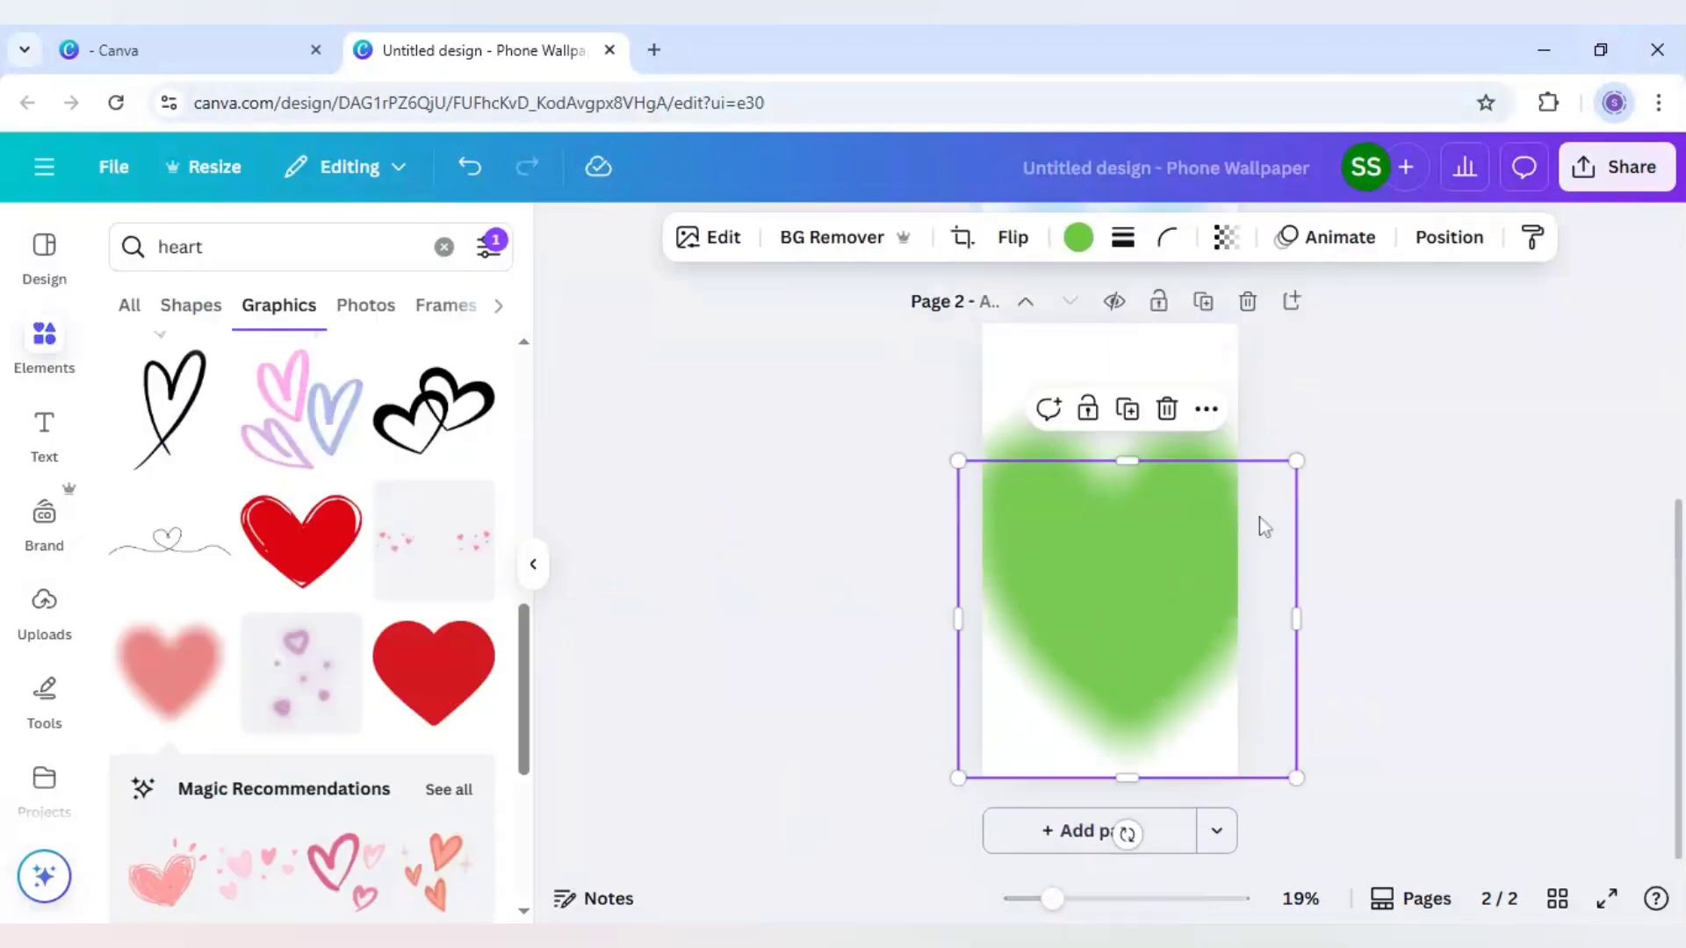
drag(1300, 463, 1232, 520)
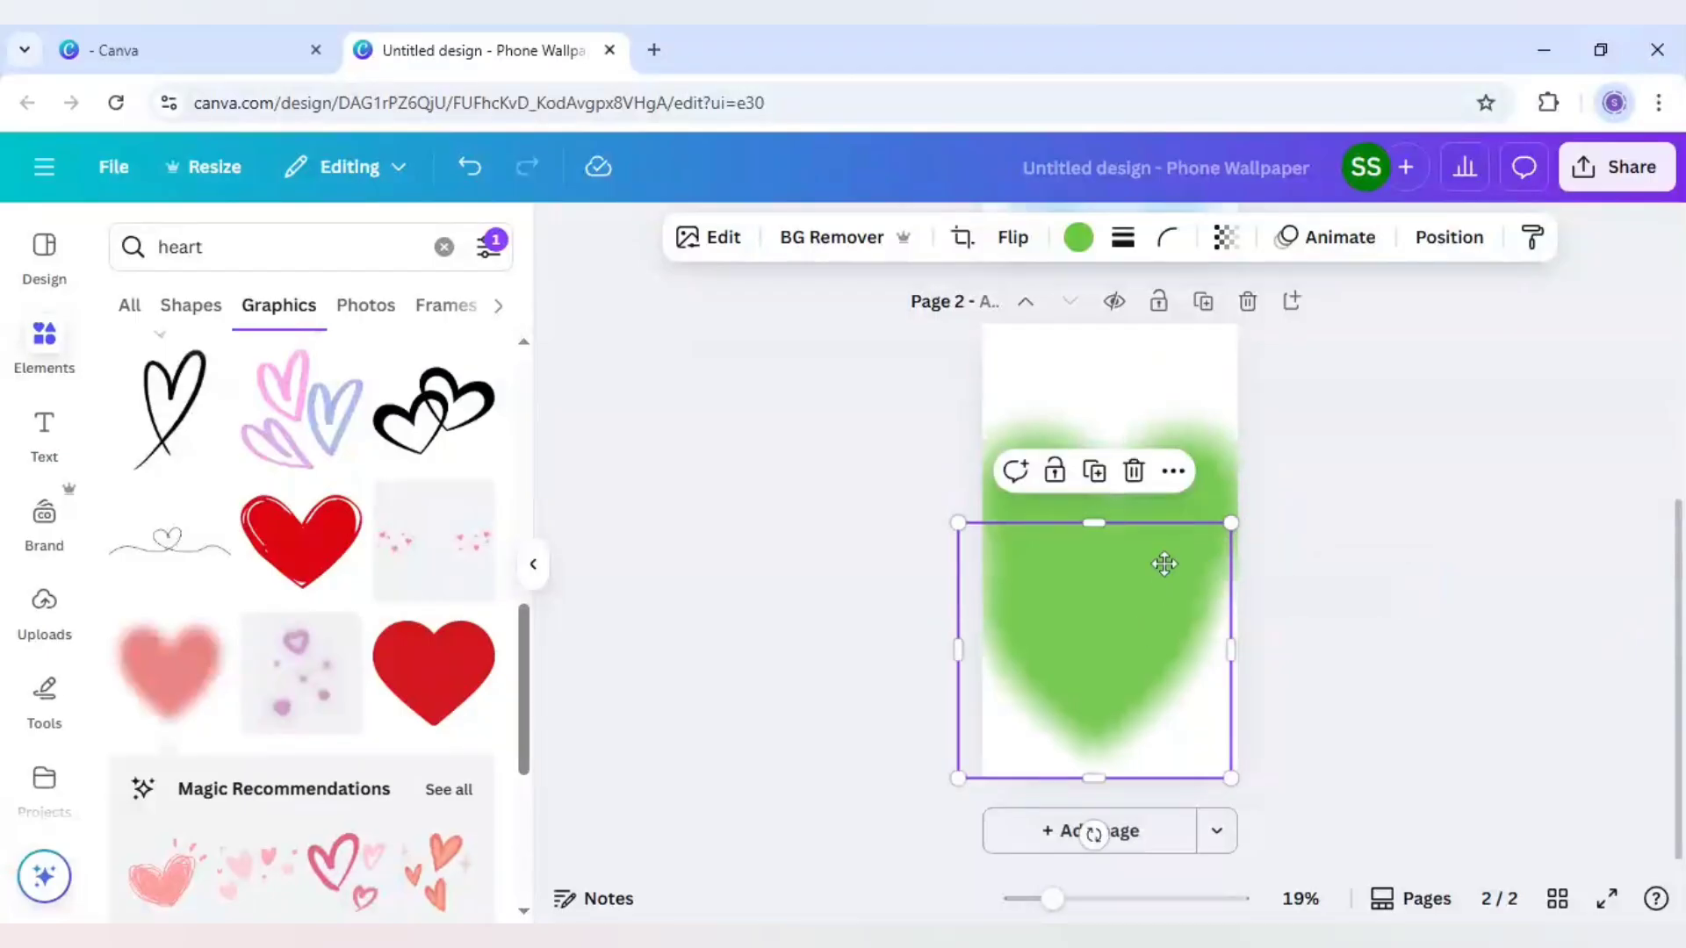
drag(1162, 565, 1154, 552)
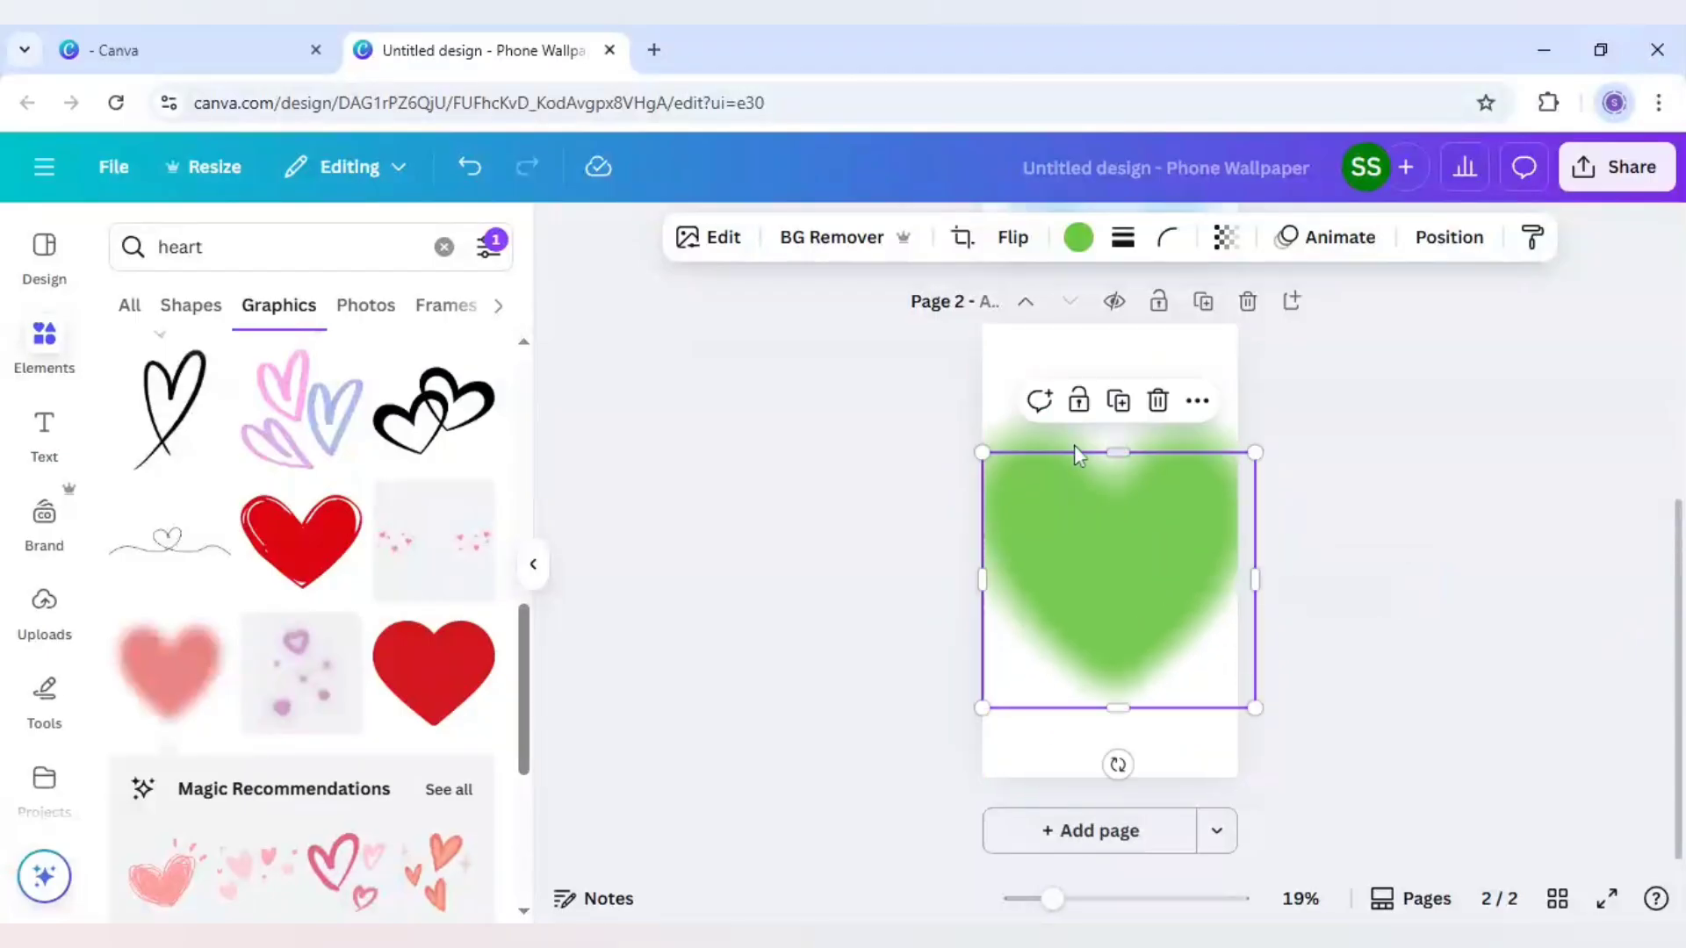
Recolour the smaller front heart with the custom pale pink #FFECEC and centre it over the green heart
click(1078, 248)
scroll(332, 725, down, 1)
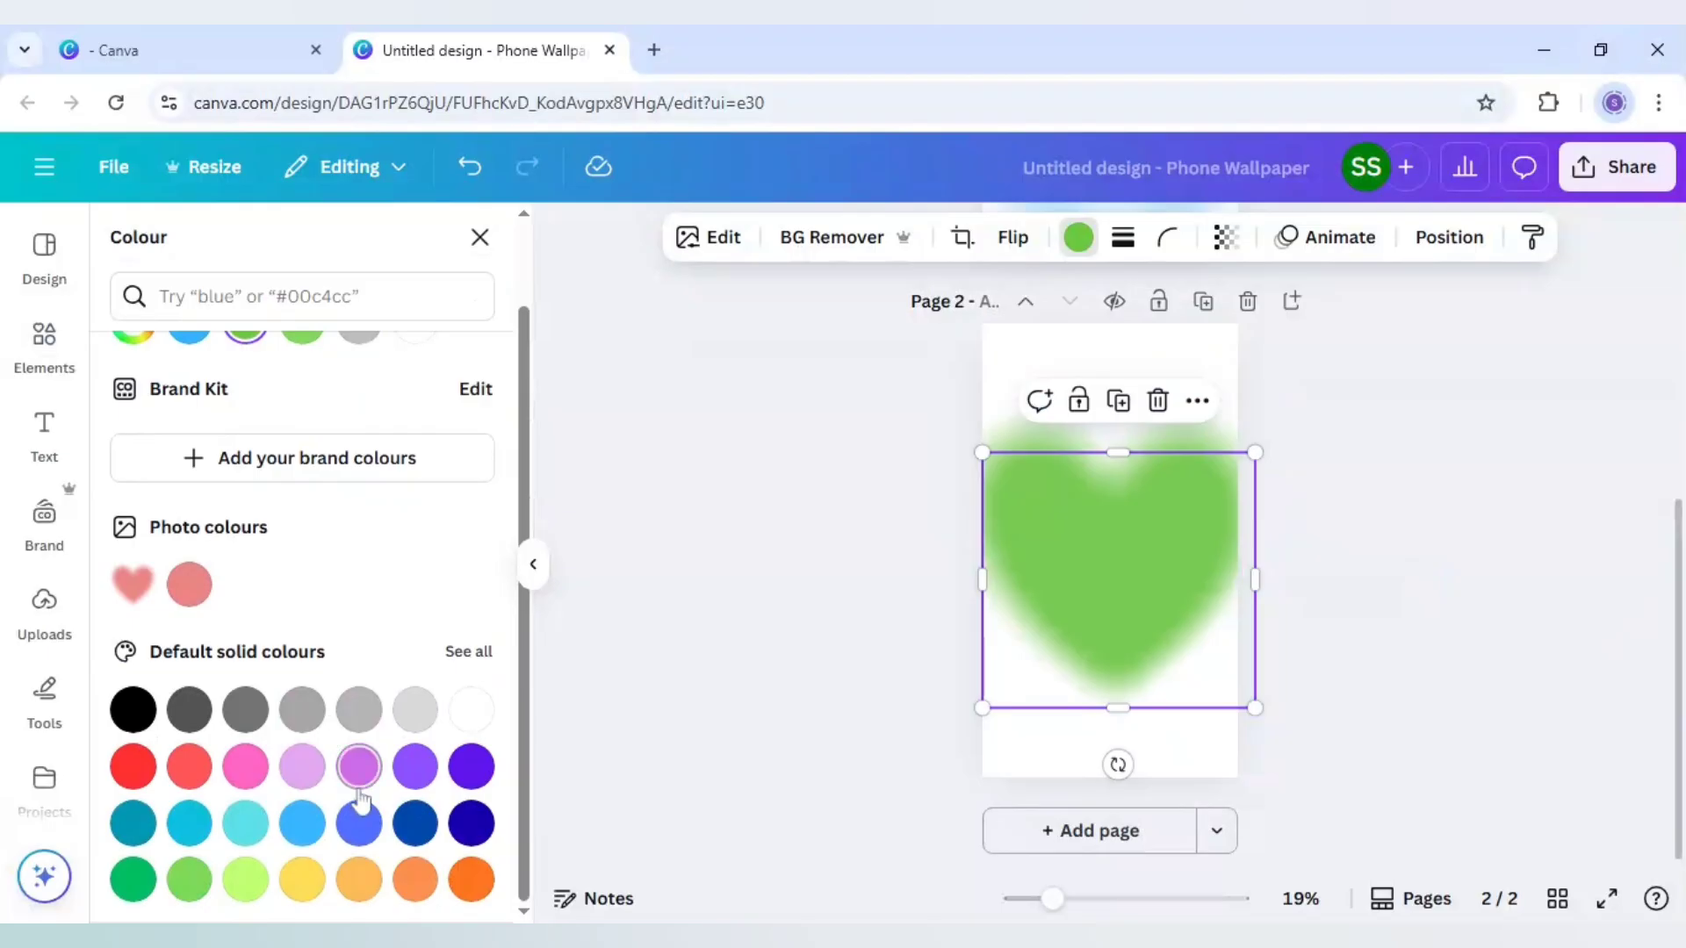
scroll(190, 633, up, 1)
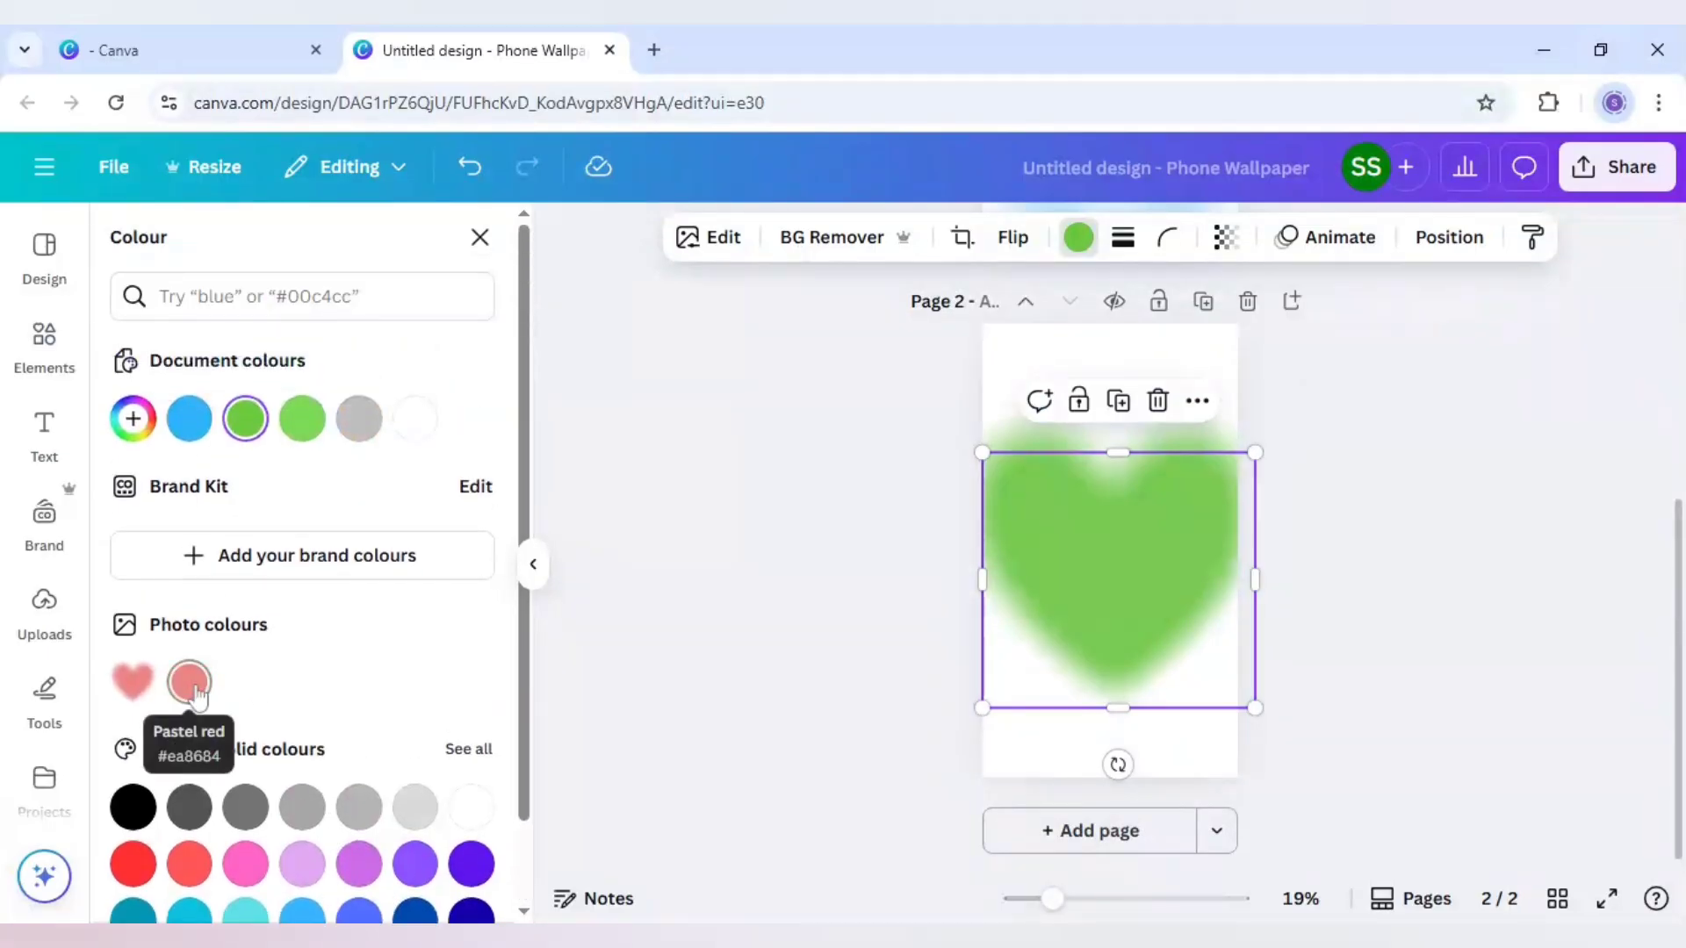
click(189, 683)
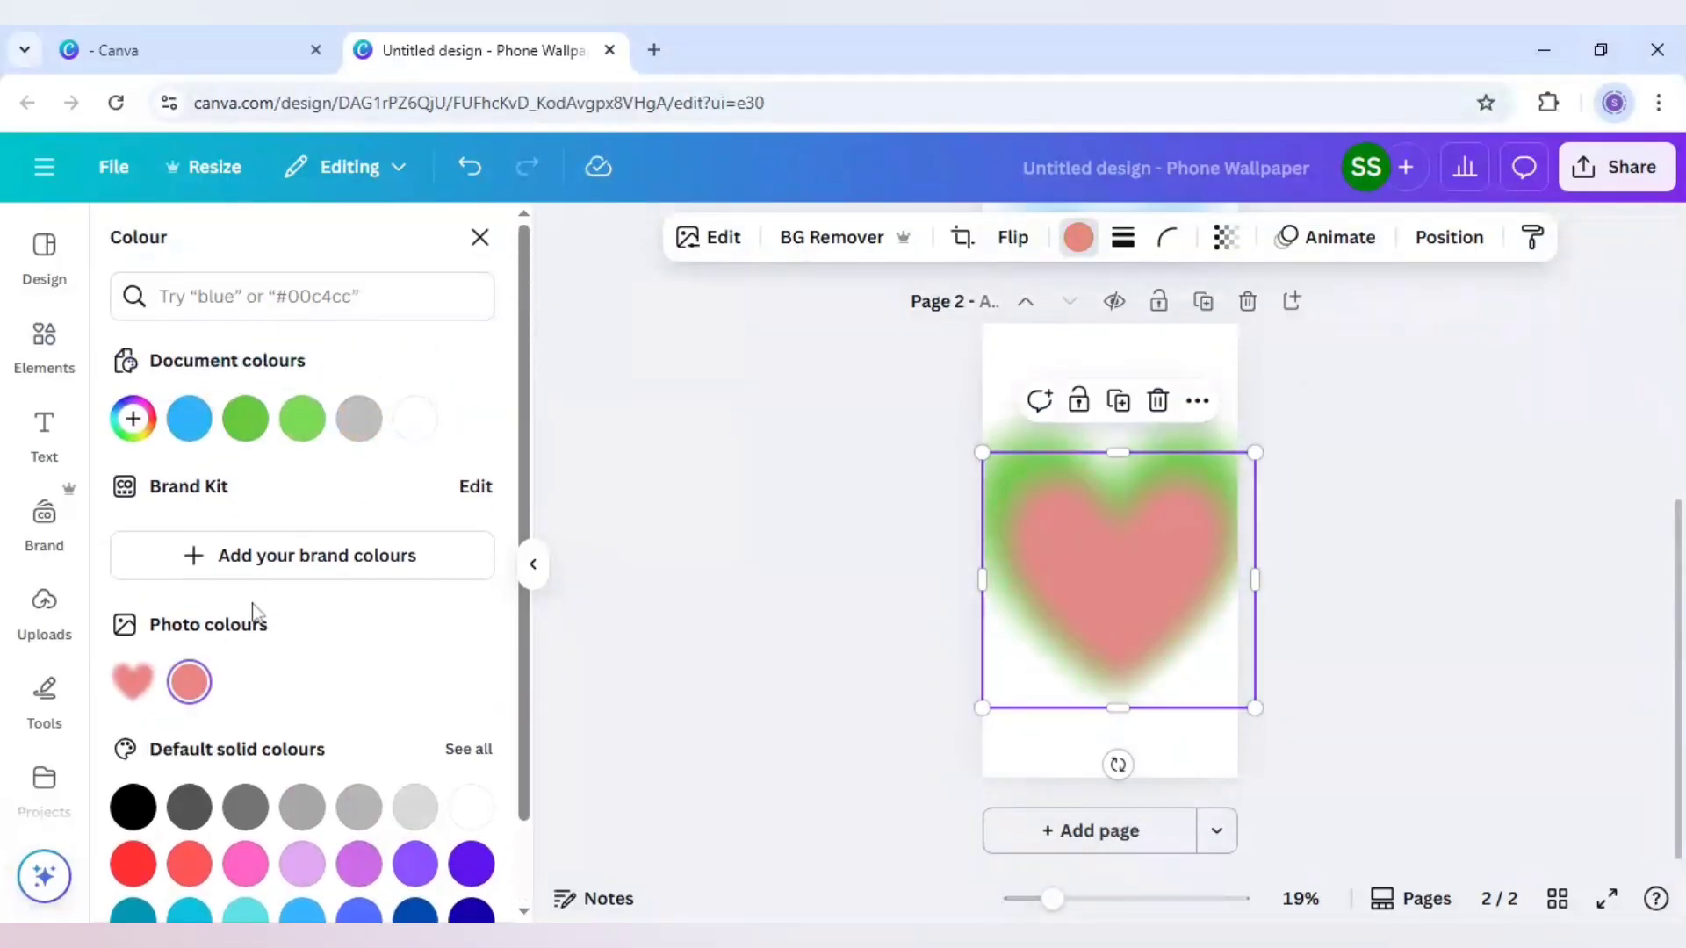
click(133, 419)
click(278, 493)
drag(278, 494, 158, 465)
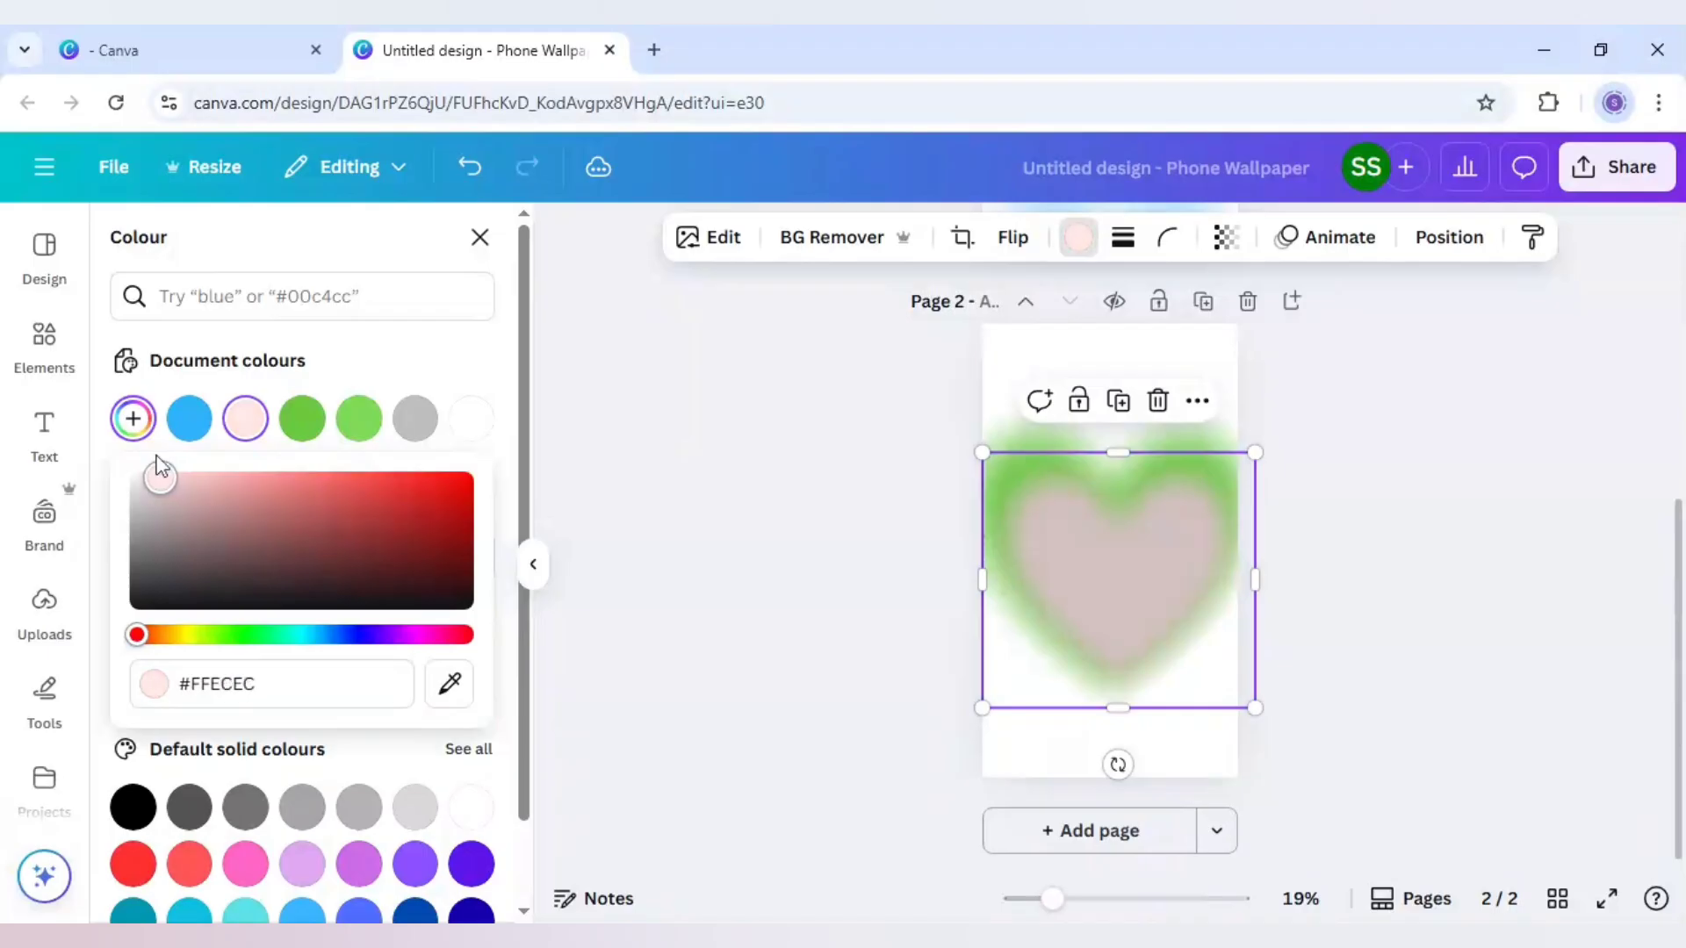
drag(1168, 618, 1164, 608)
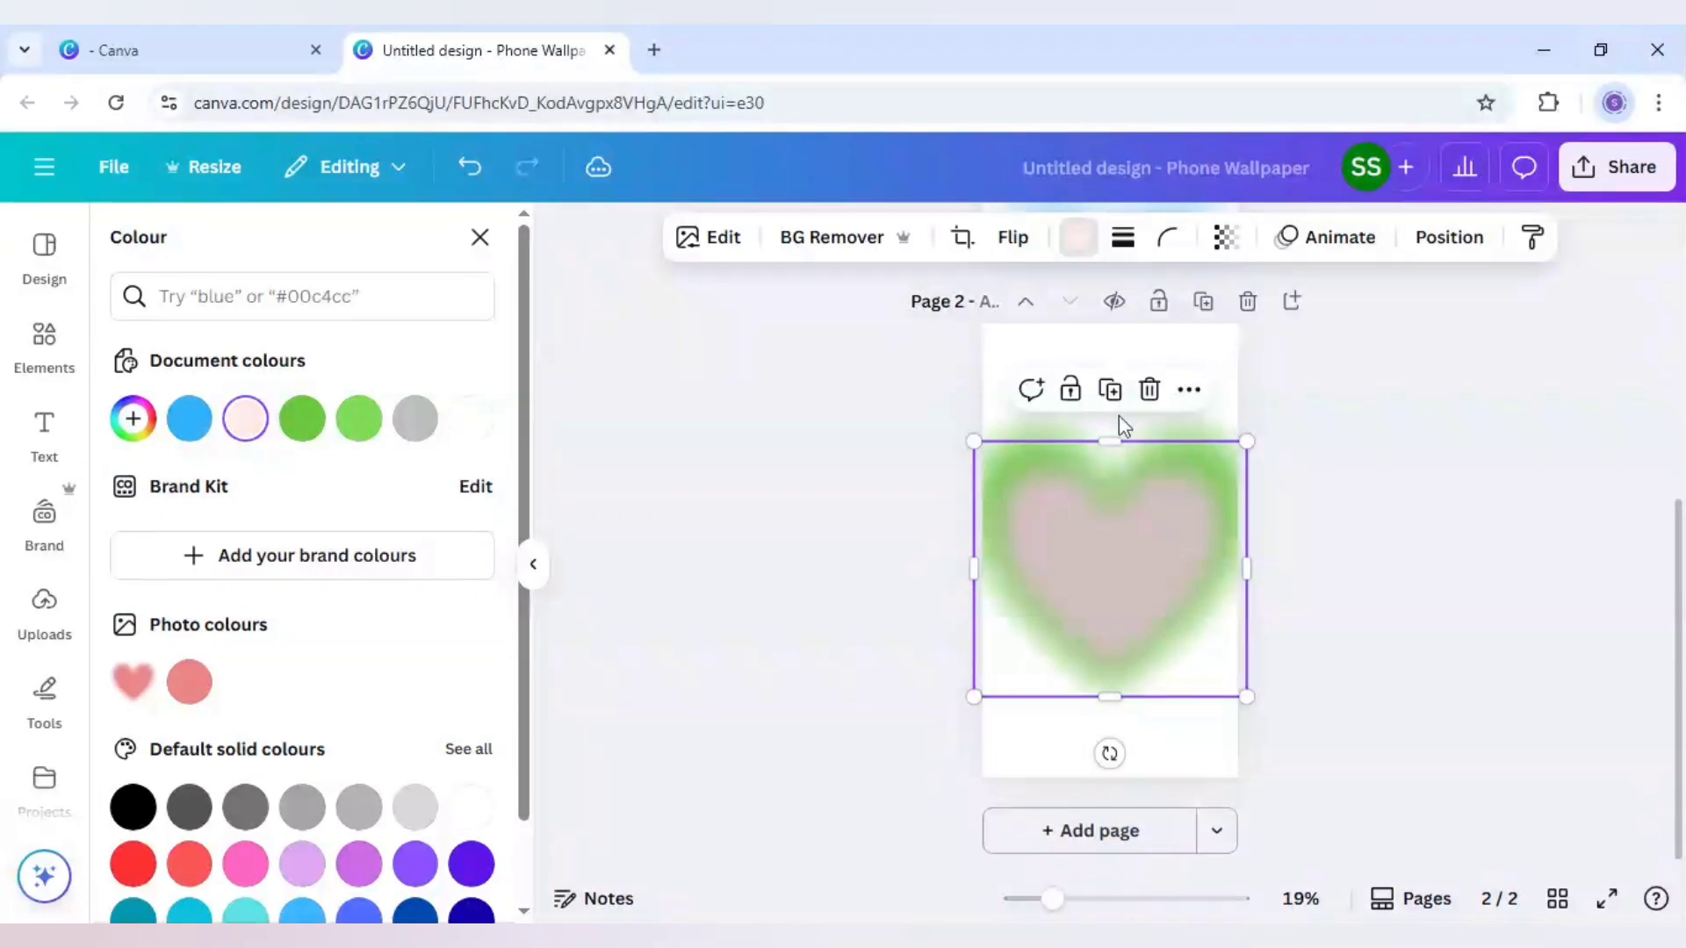
Duplicate the pale pink heart, shrink the copy and centre it over the original
click(1112, 393)
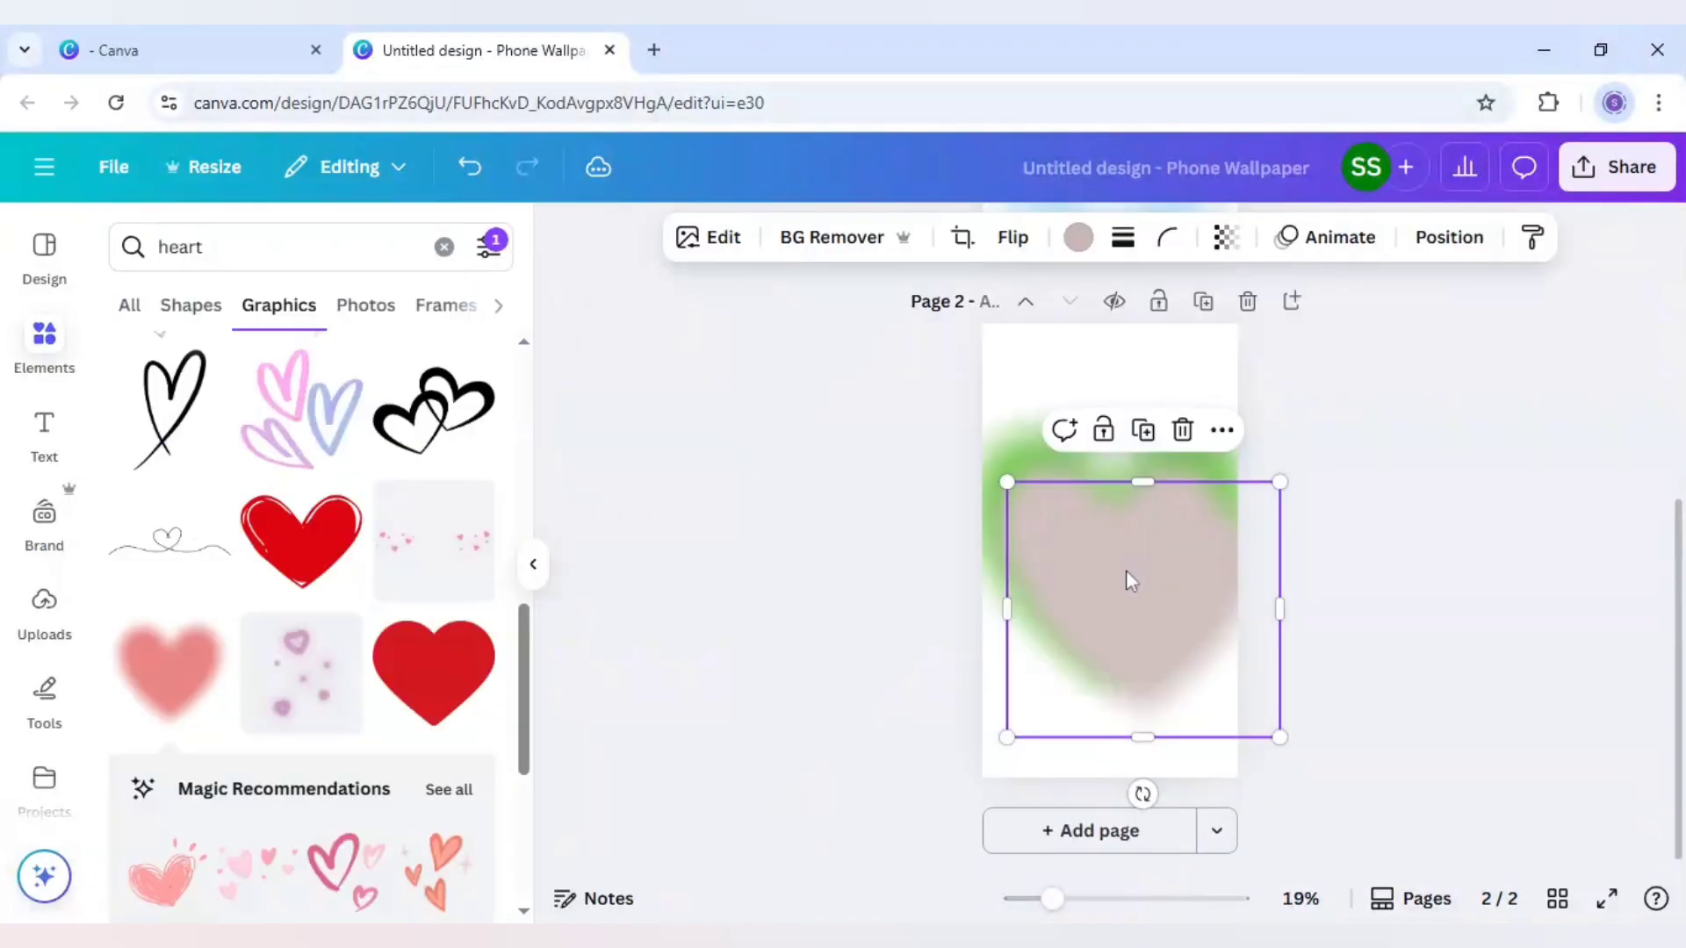
drag(1131, 581, 1106, 562)
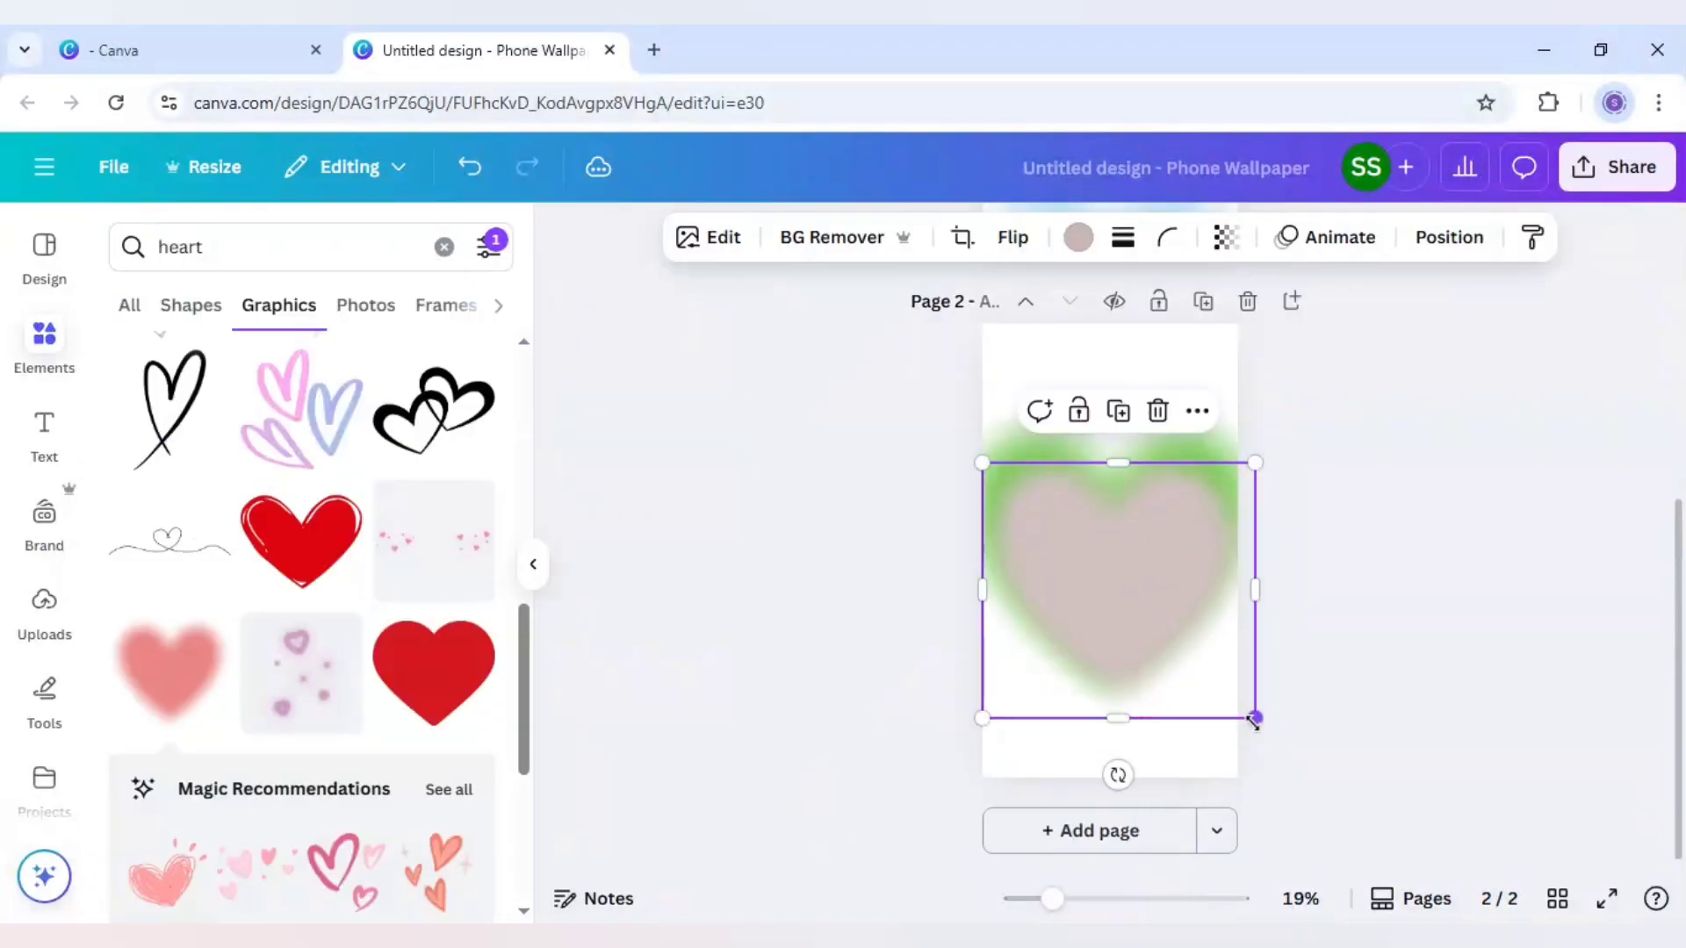
drag(1254, 719, 1193, 659)
drag(1121, 583, 1147, 604)
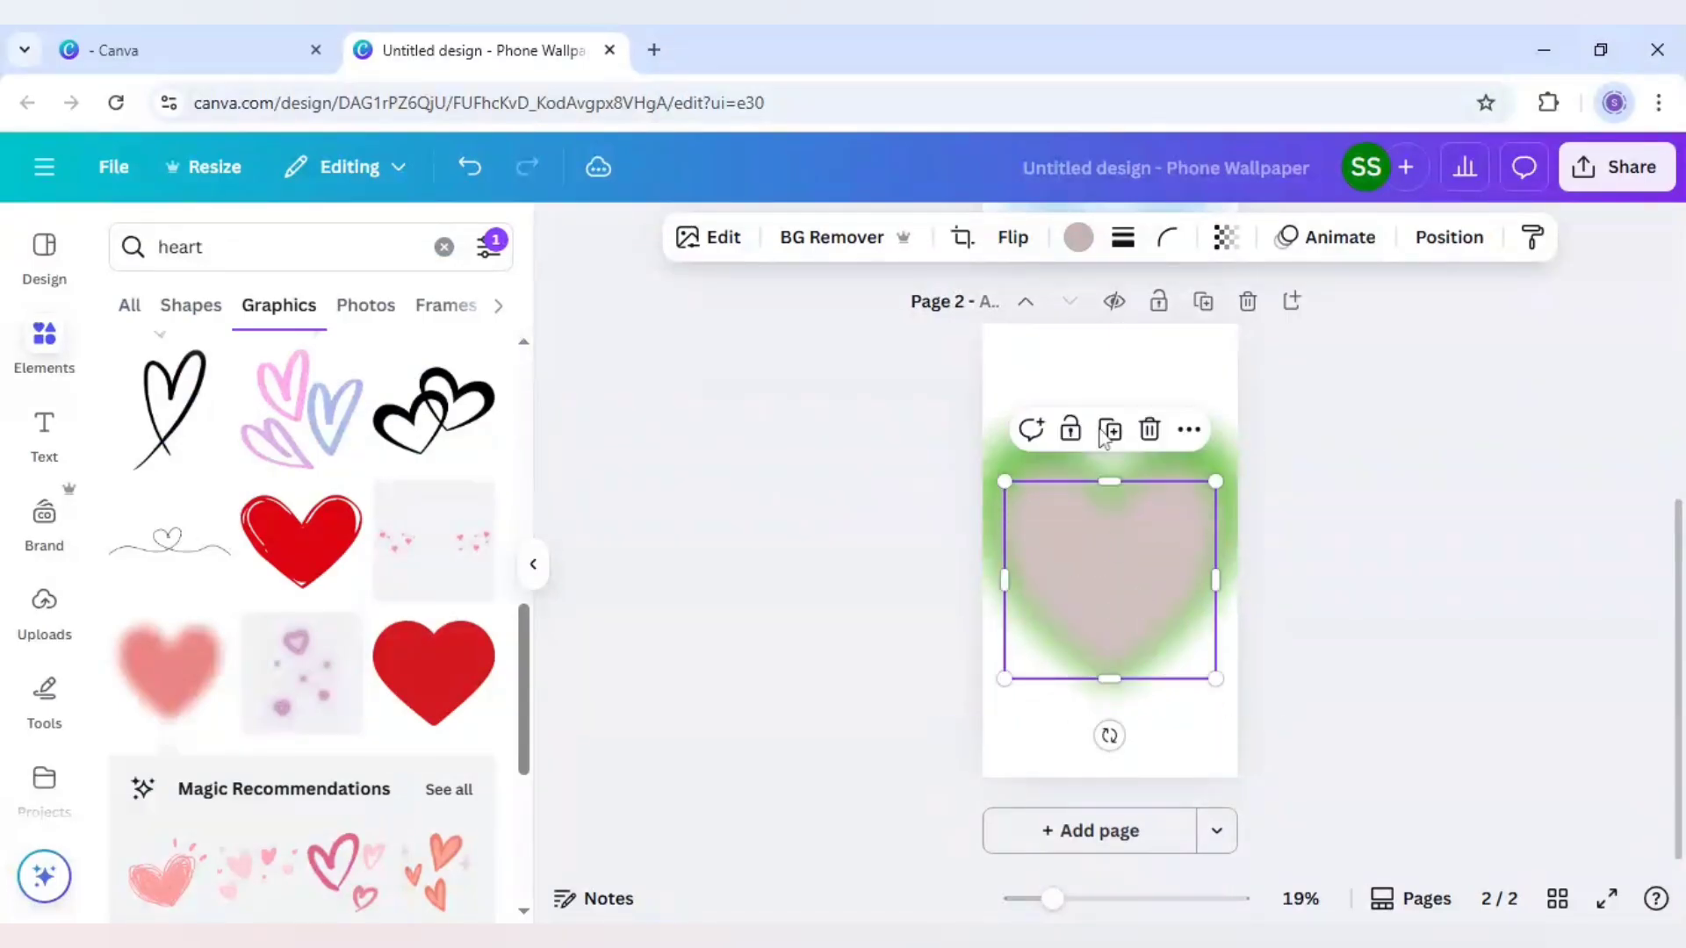
Recolour the top heart custom bright pink #FF00B0, then shrink it slightly and centre it within the larger hearts
click(1078, 237)
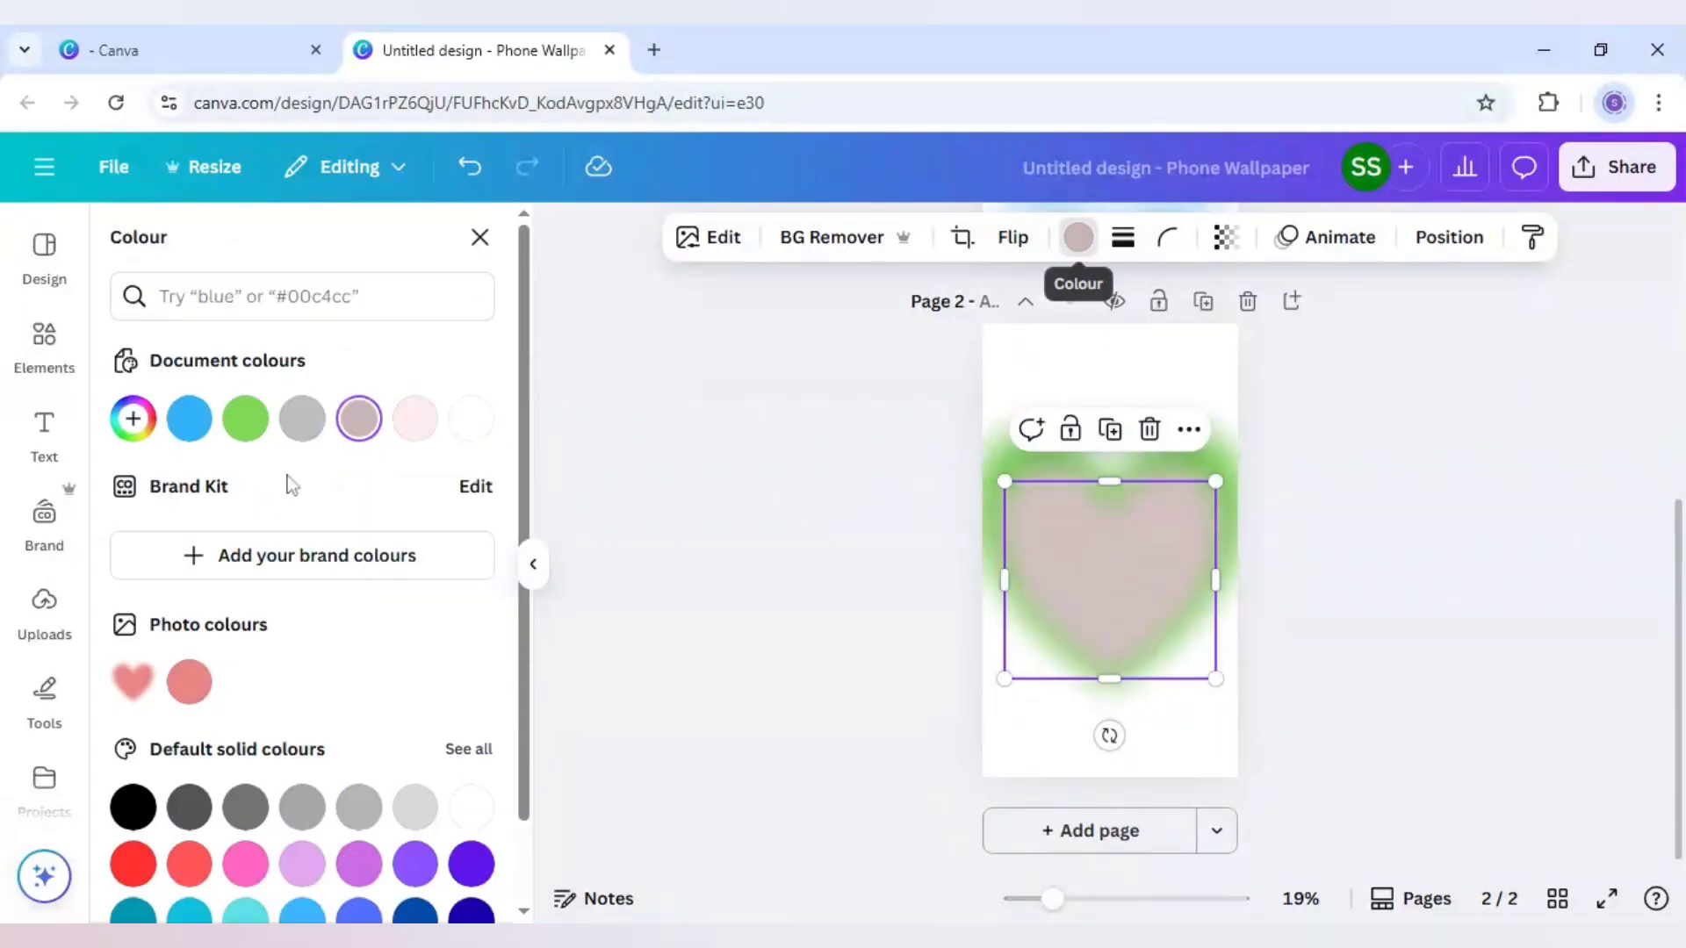
click(136, 418)
drag(136, 634, 444, 681)
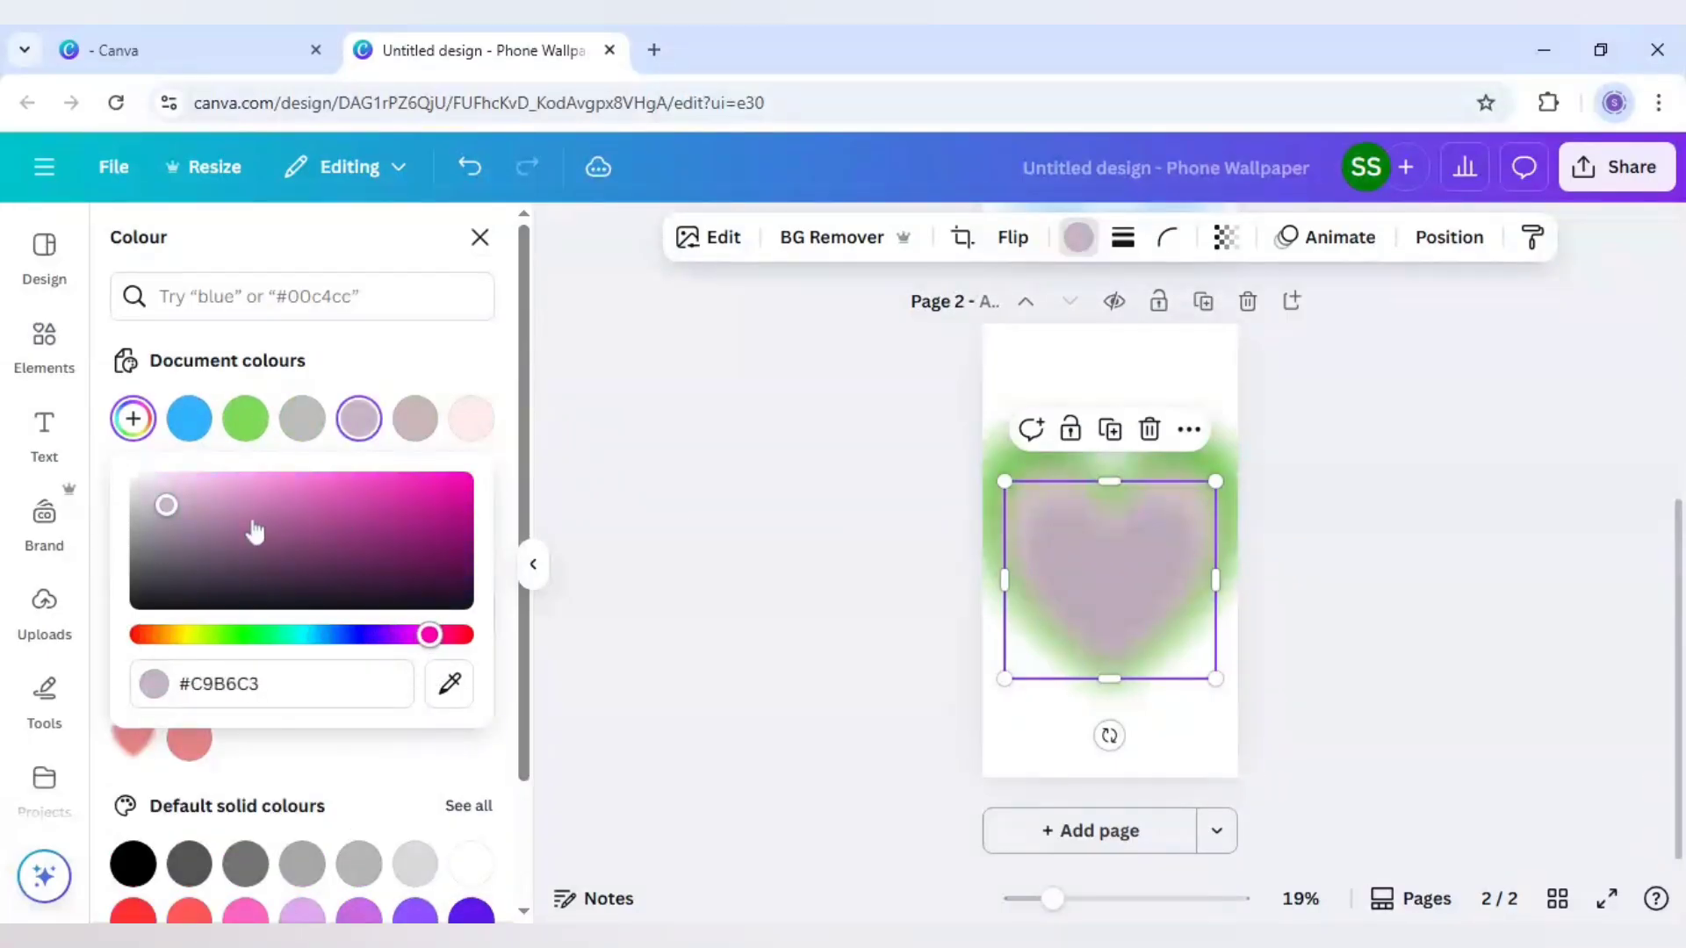
drag(167, 505, 504, 477)
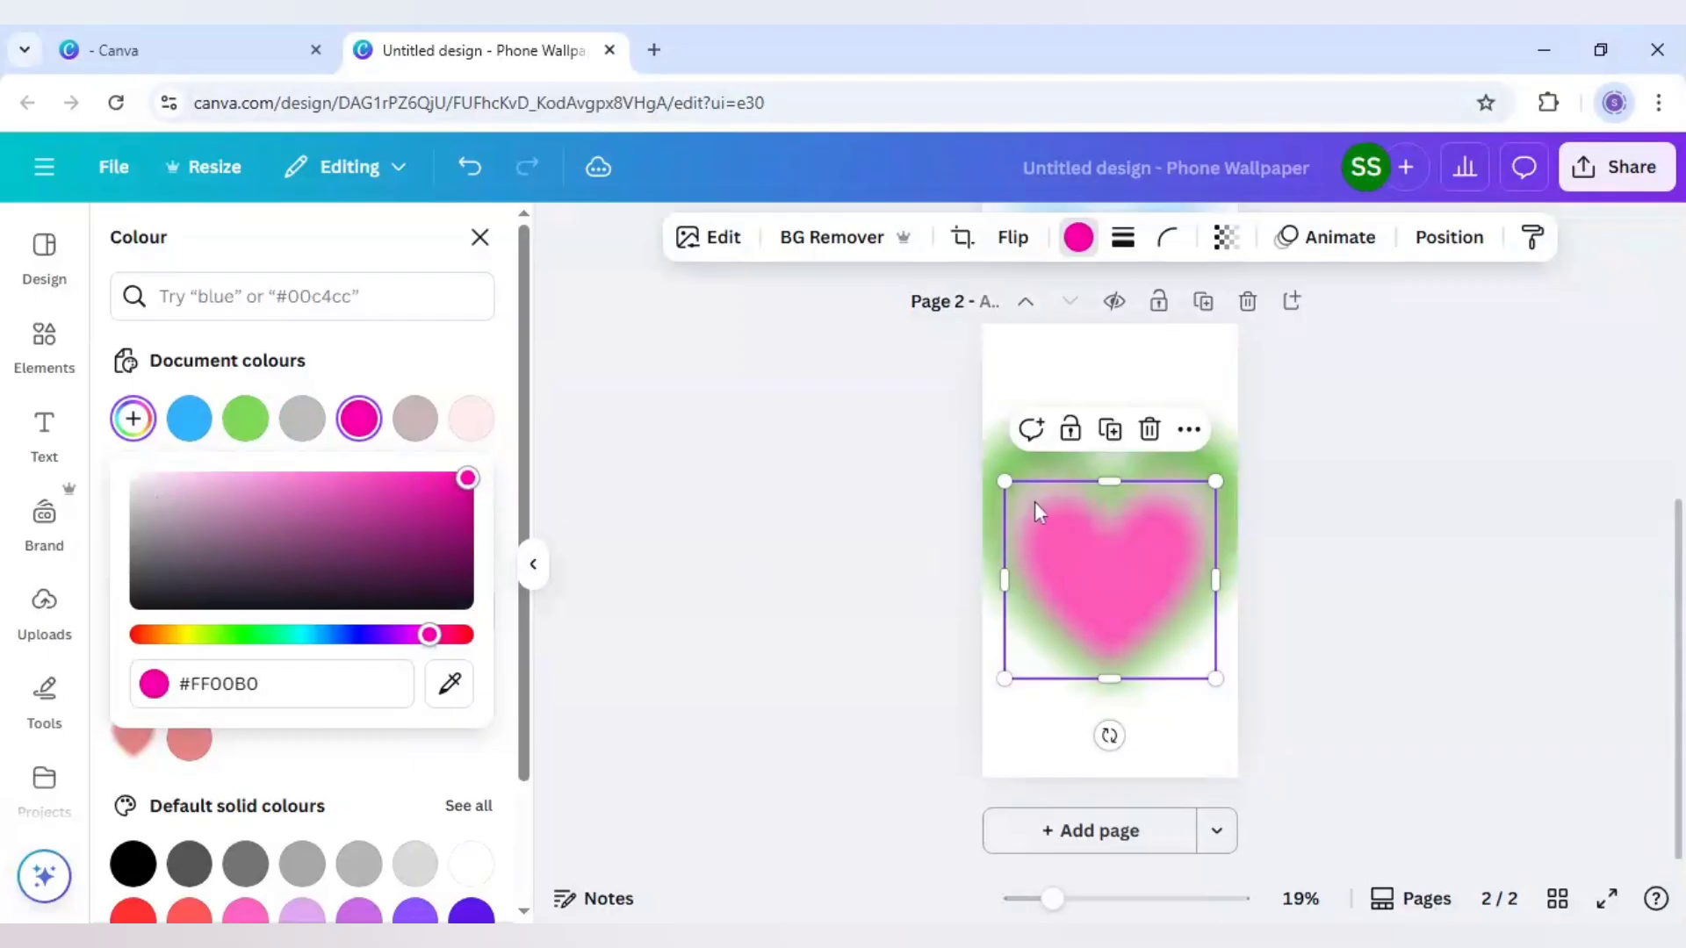
drag(1010, 480, 1027, 499)
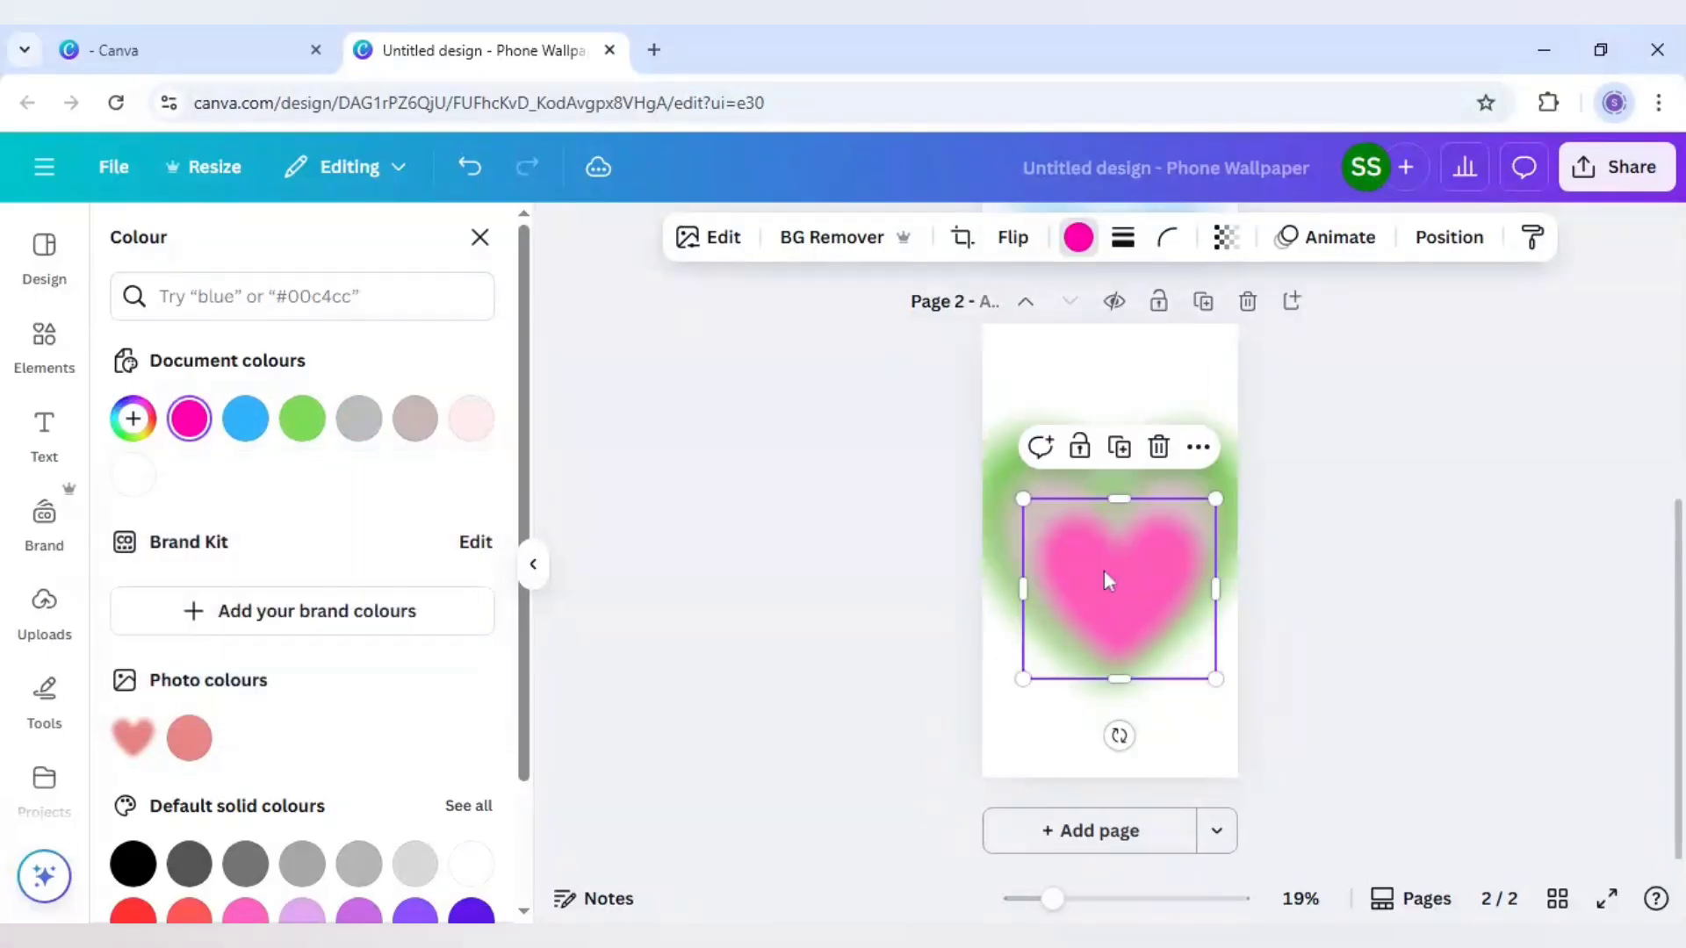
drag(1104, 571, 1094, 559)
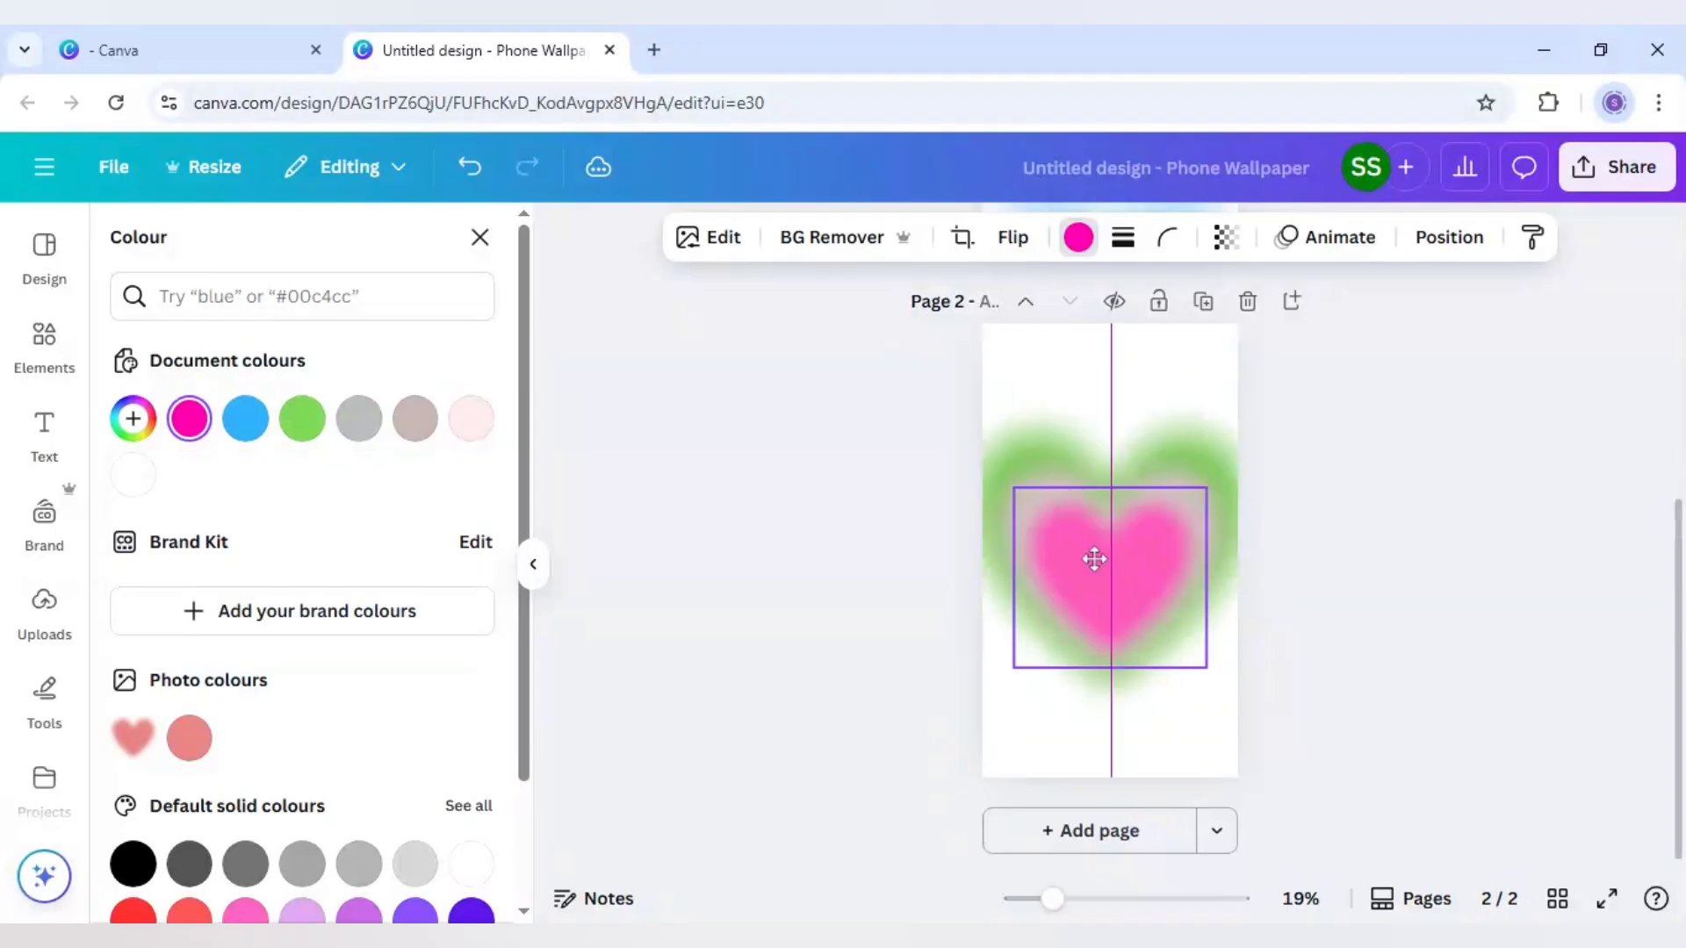
Add a smaller, centred copy of the bright pink heart and recolour it custom pink #FF68C5
click(1114, 442)
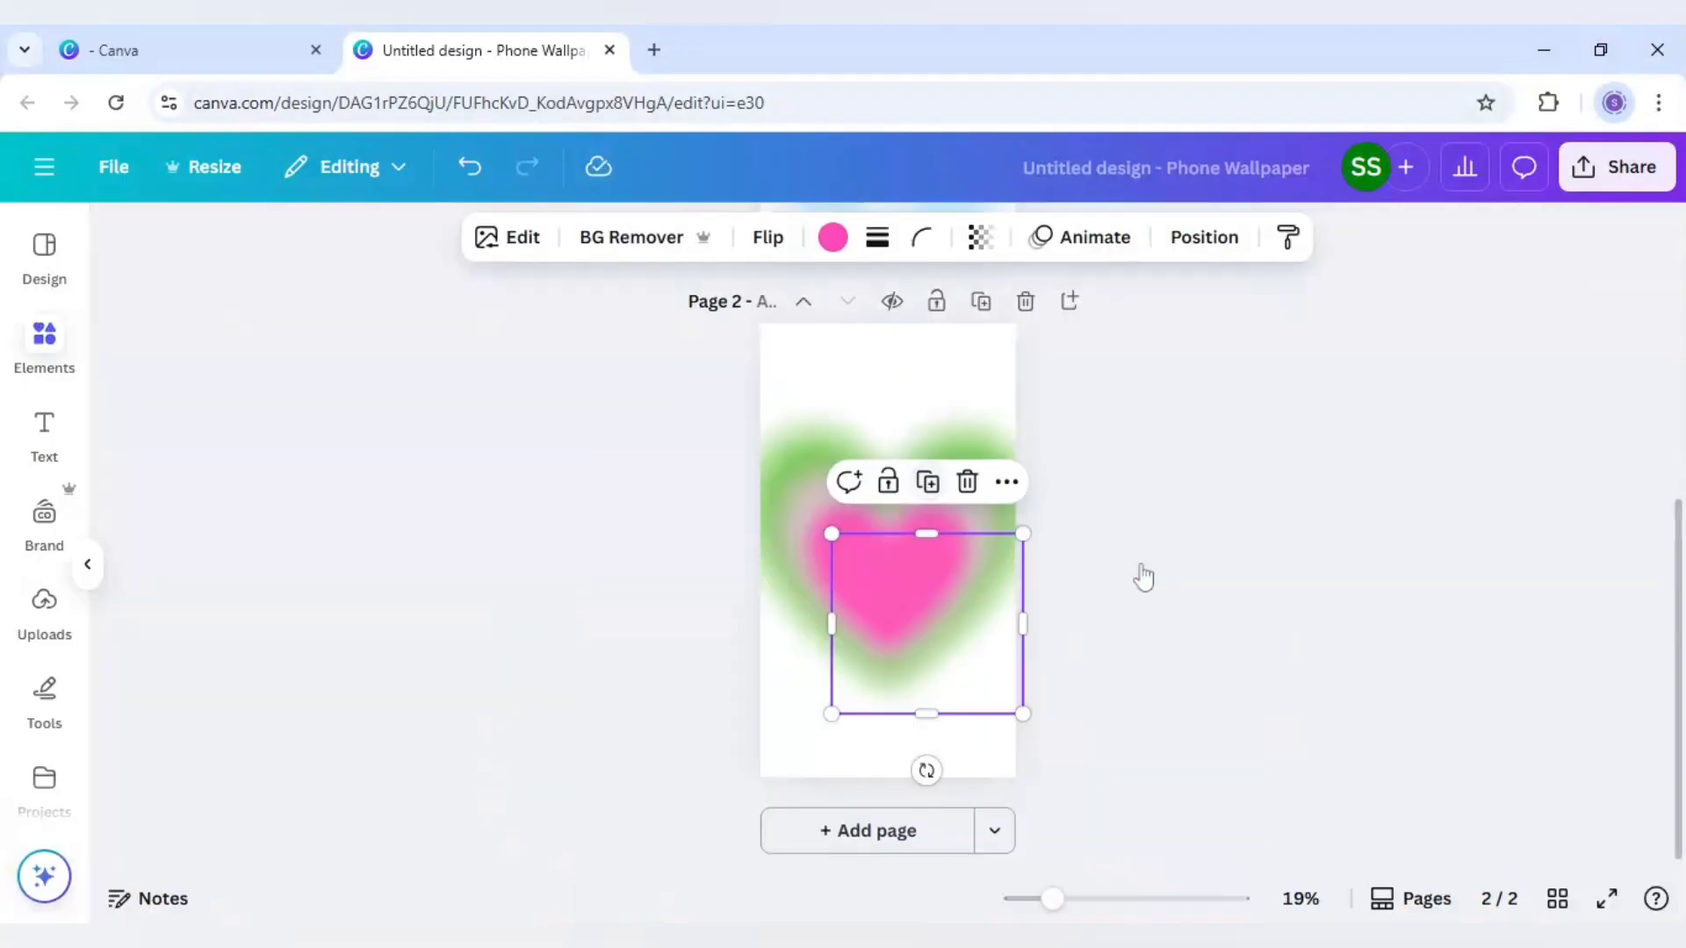
drag(1142, 579, 1107, 534)
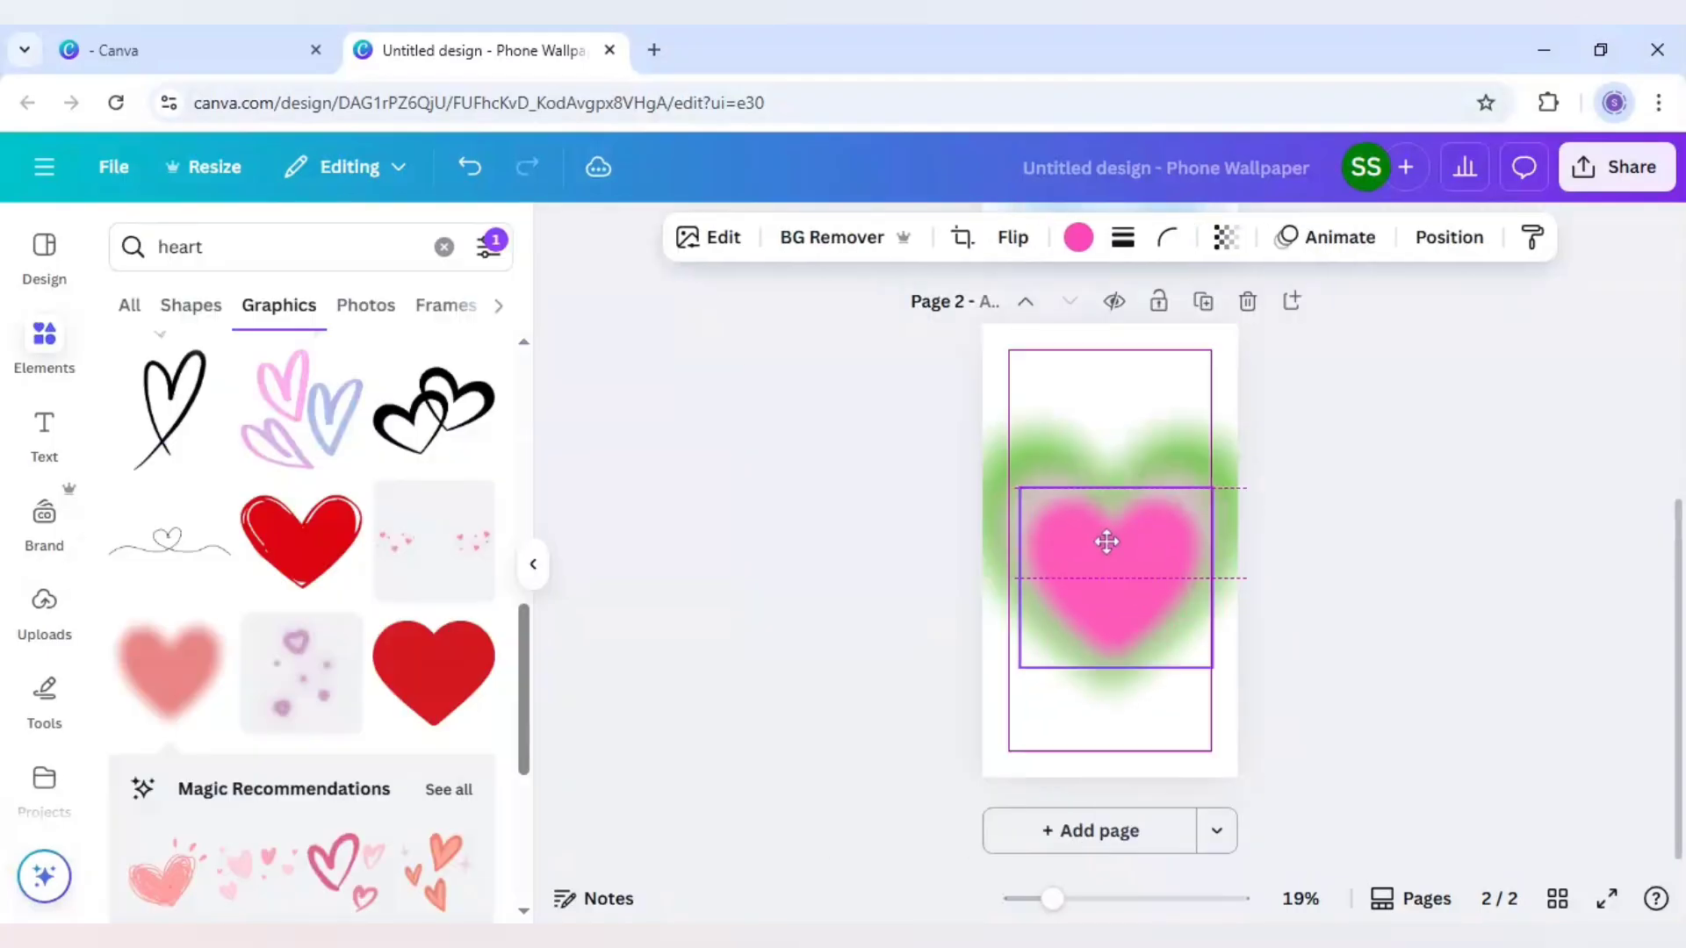
drag(1212, 667, 1122, 591)
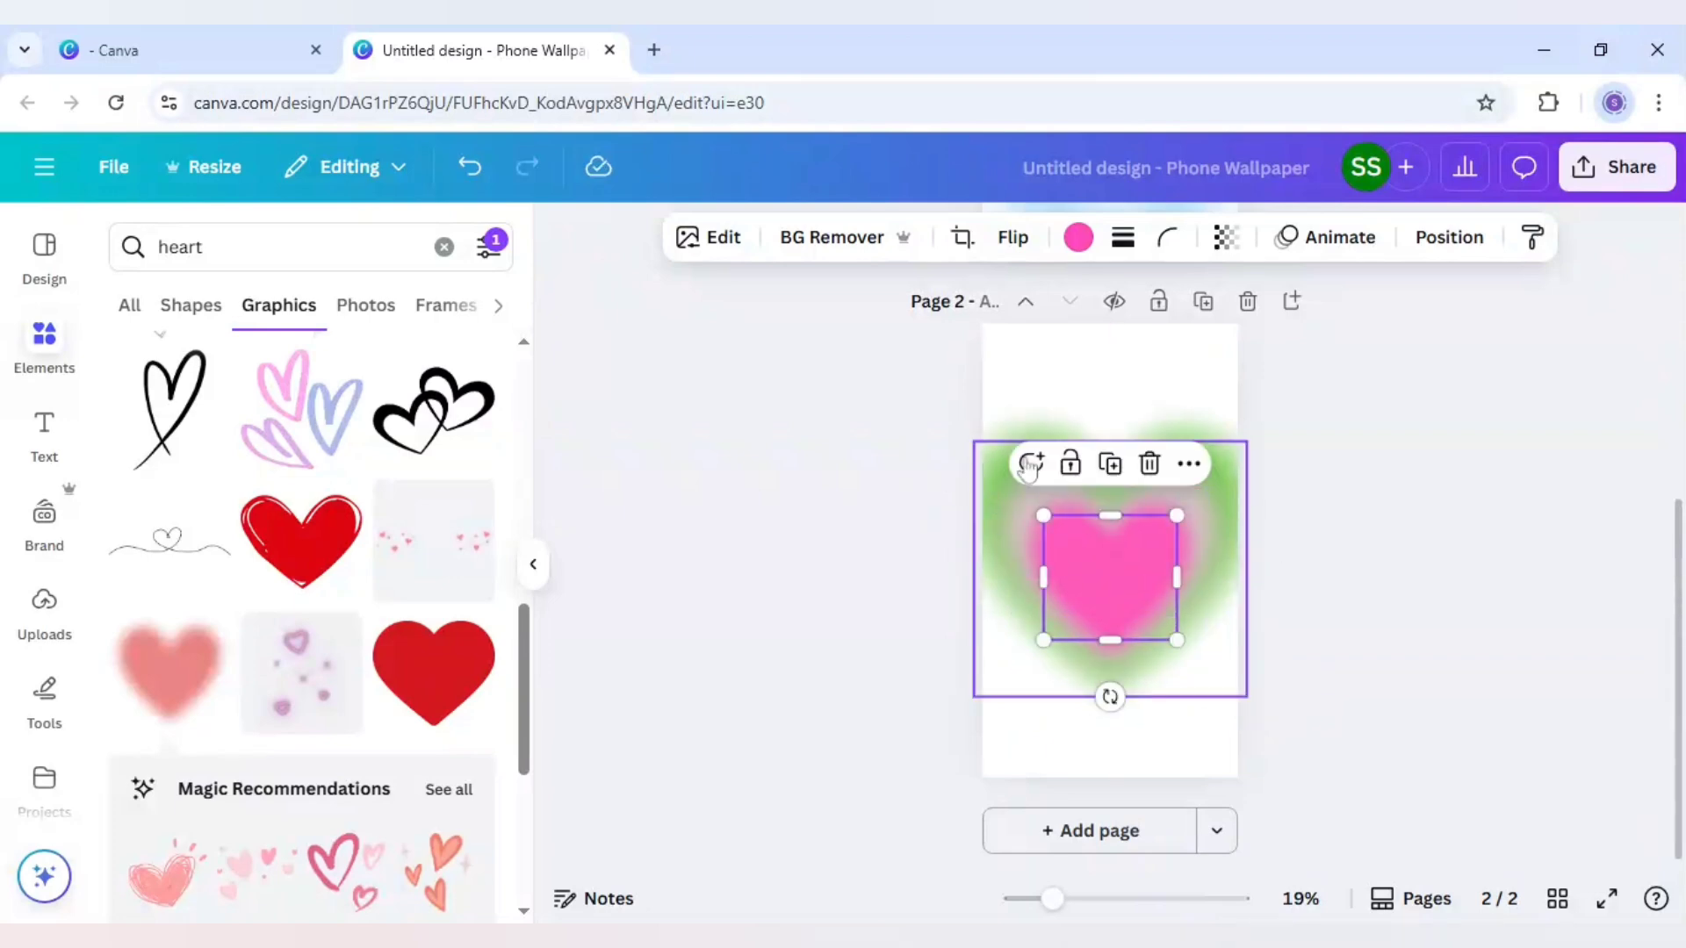
click(1078, 237)
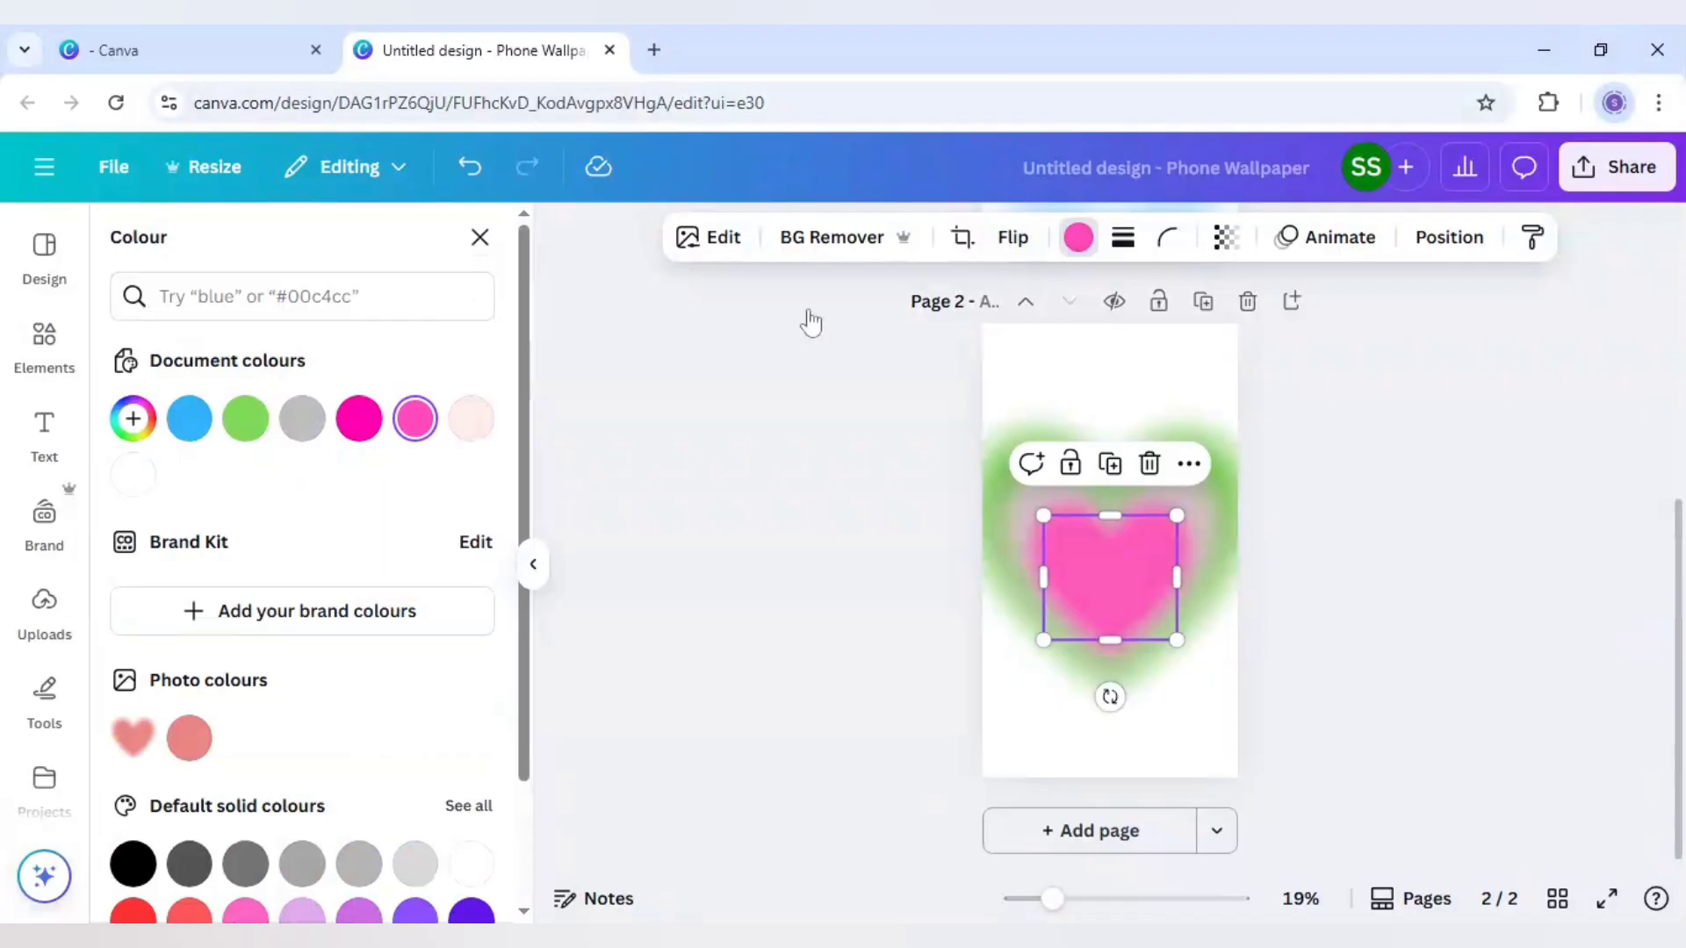
click(130, 422)
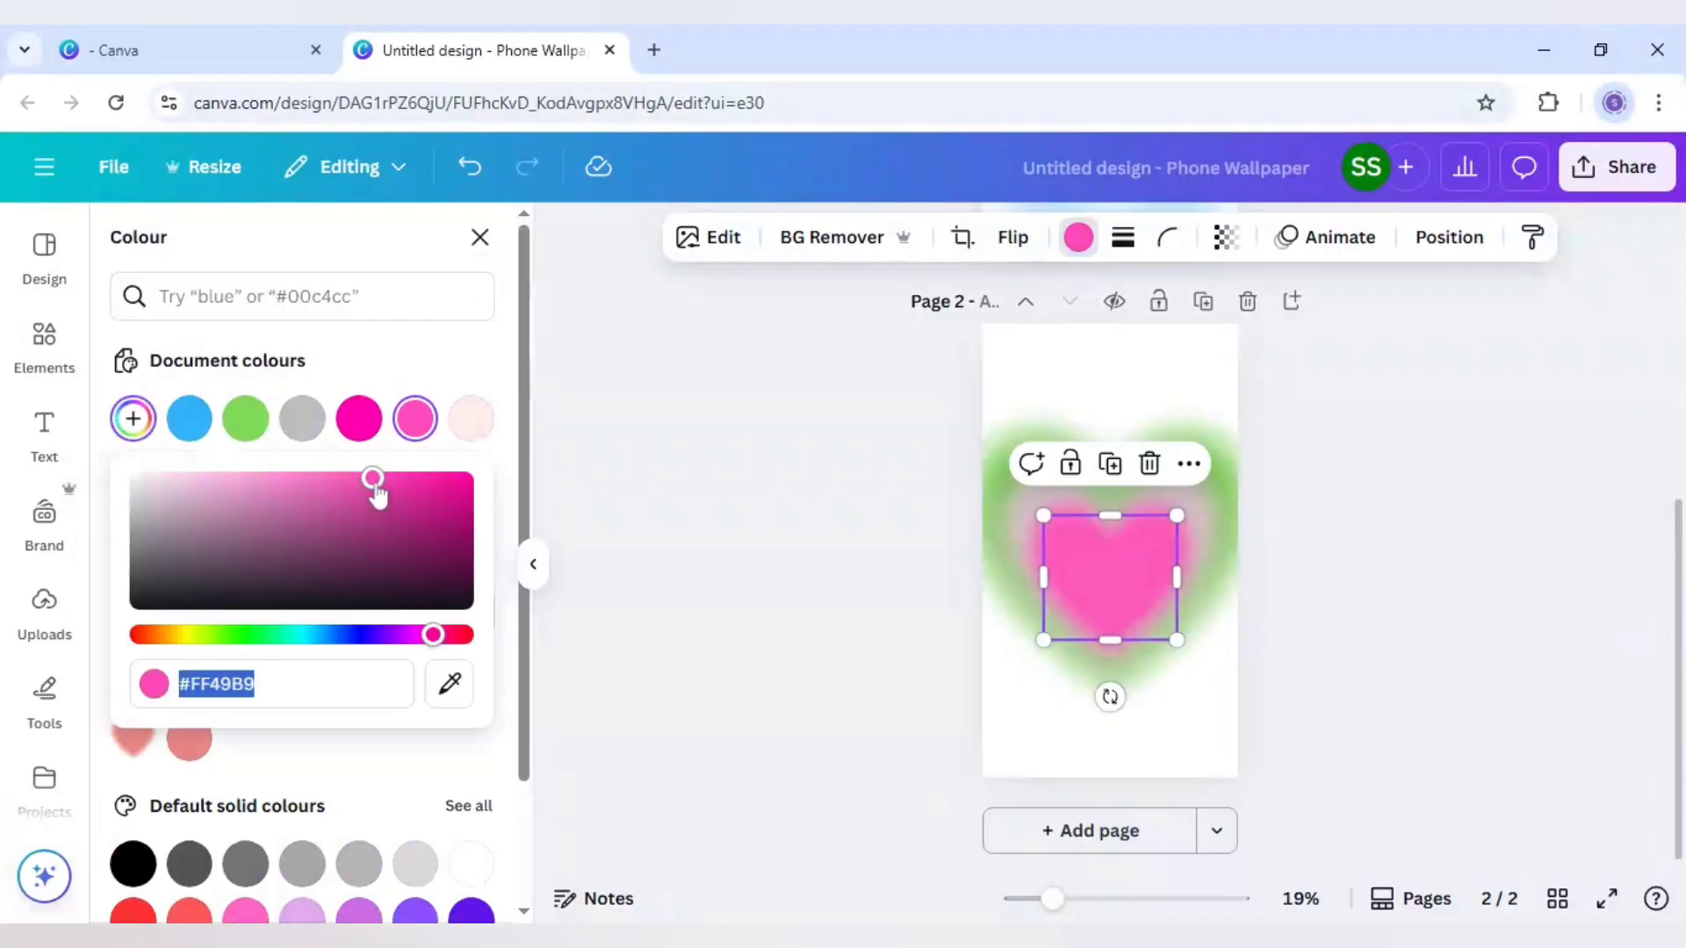
drag(373, 481, 331, 477)
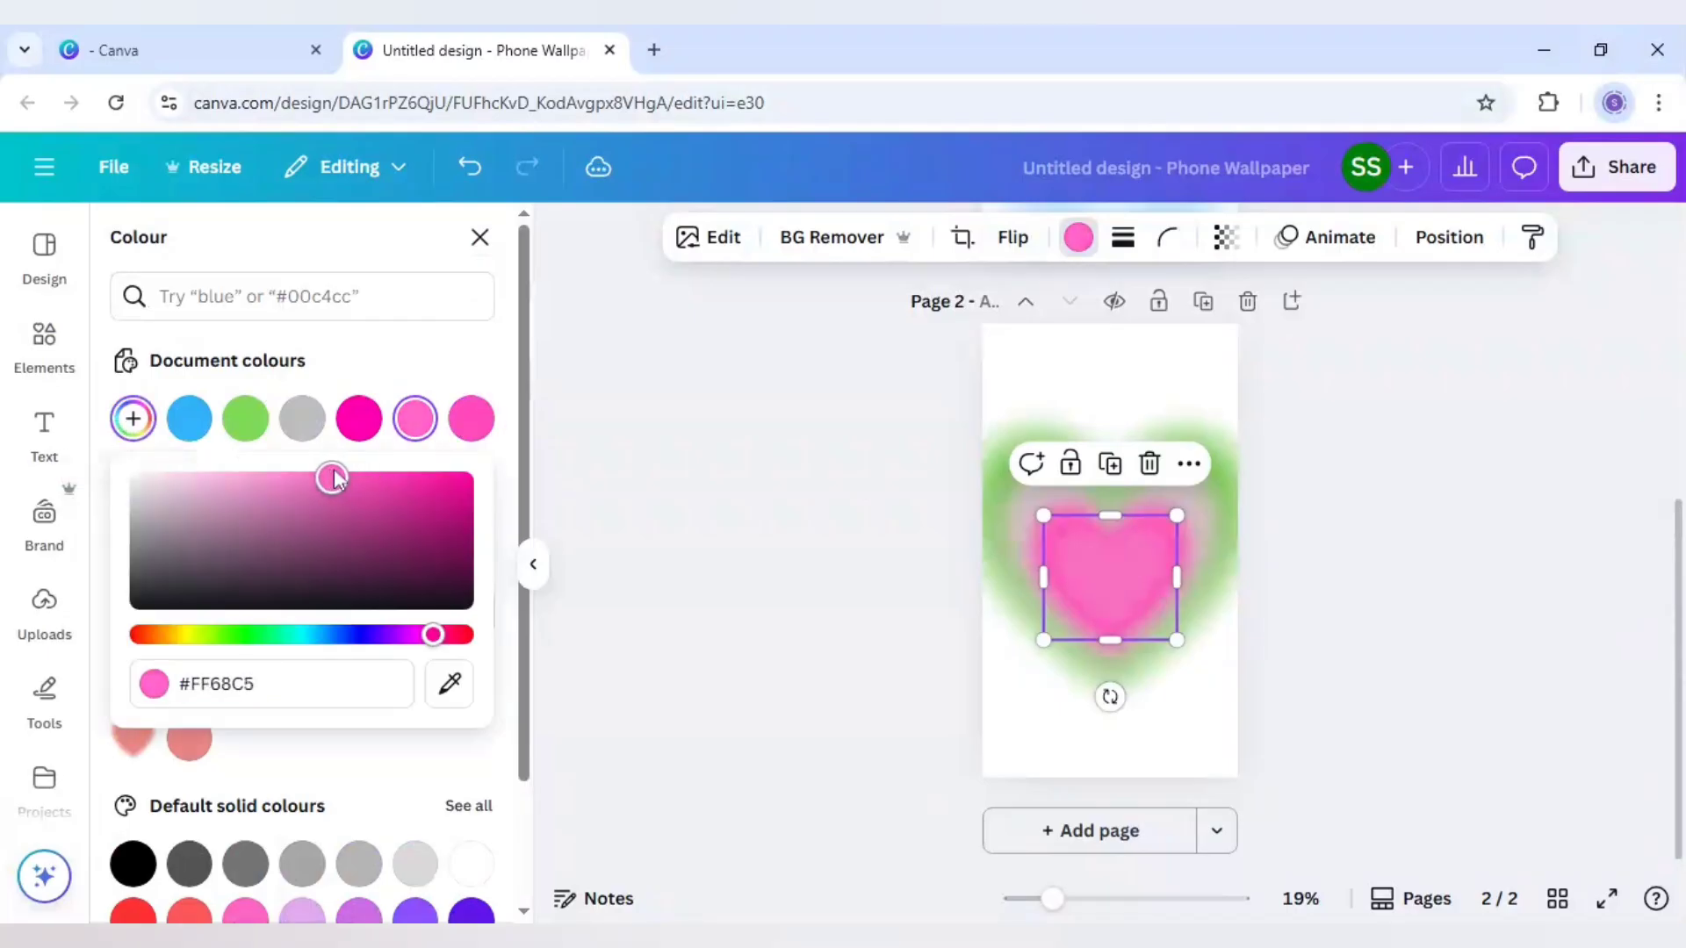
Duplicate the #FF68C5 heart as a smaller copy centred over it and recolour the copy custom light pink #FFB1E1
click(1114, 475)
drag(1124, 583, 1090, 562)
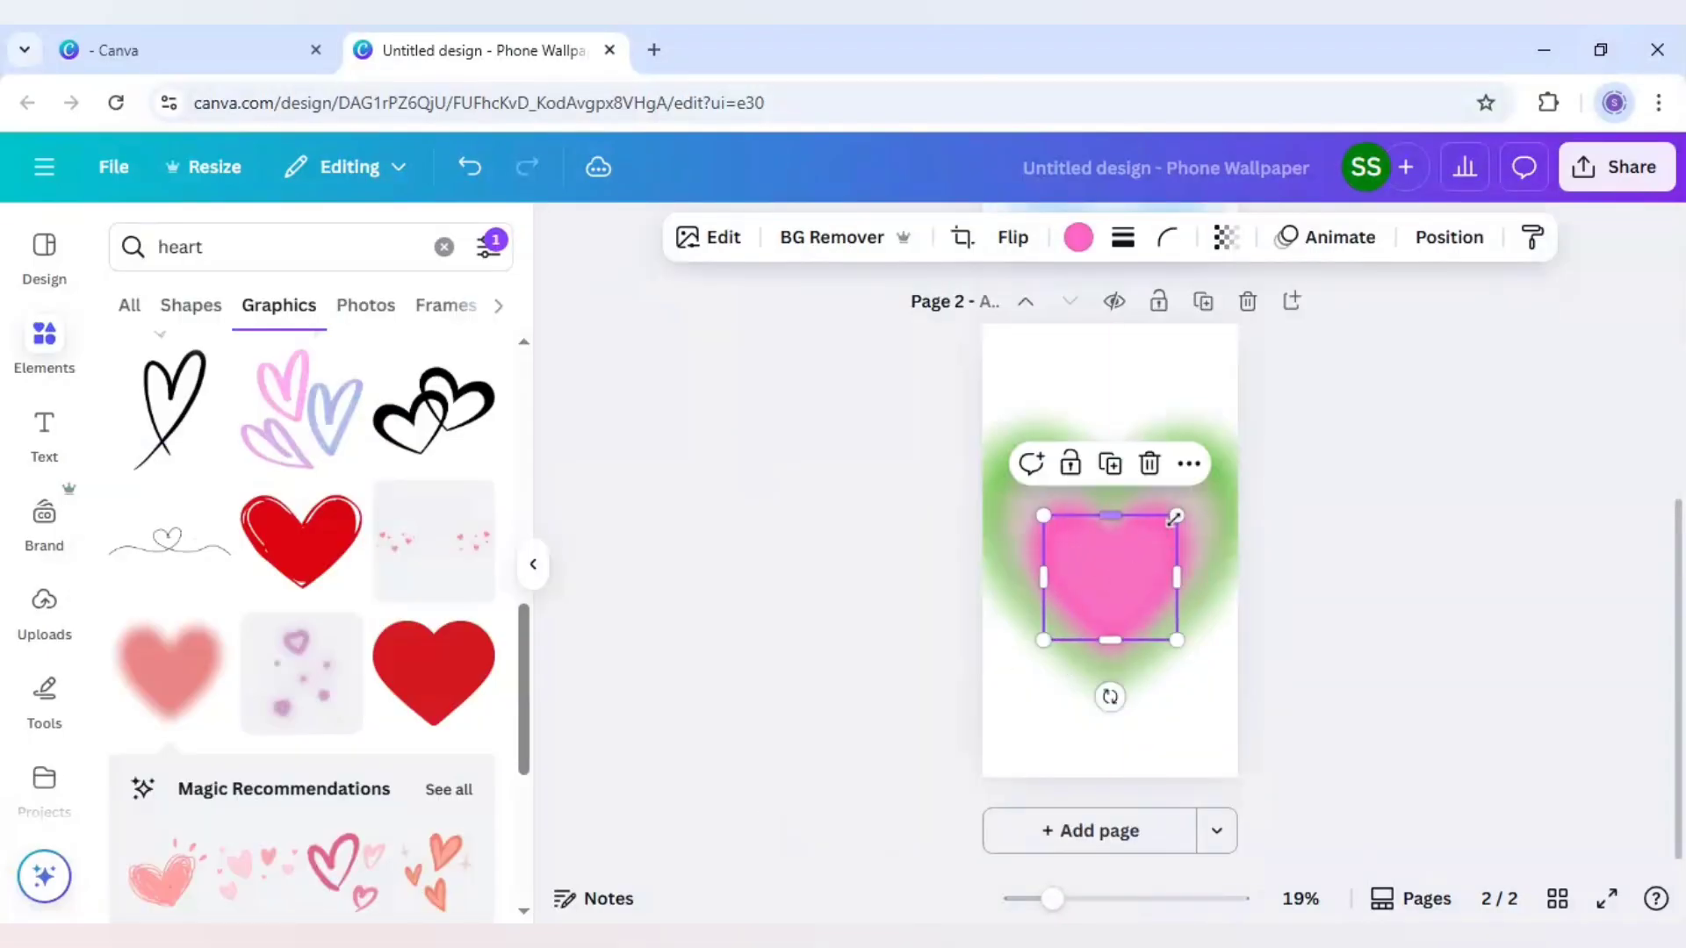
drag(1175, 518, 1124, 569)
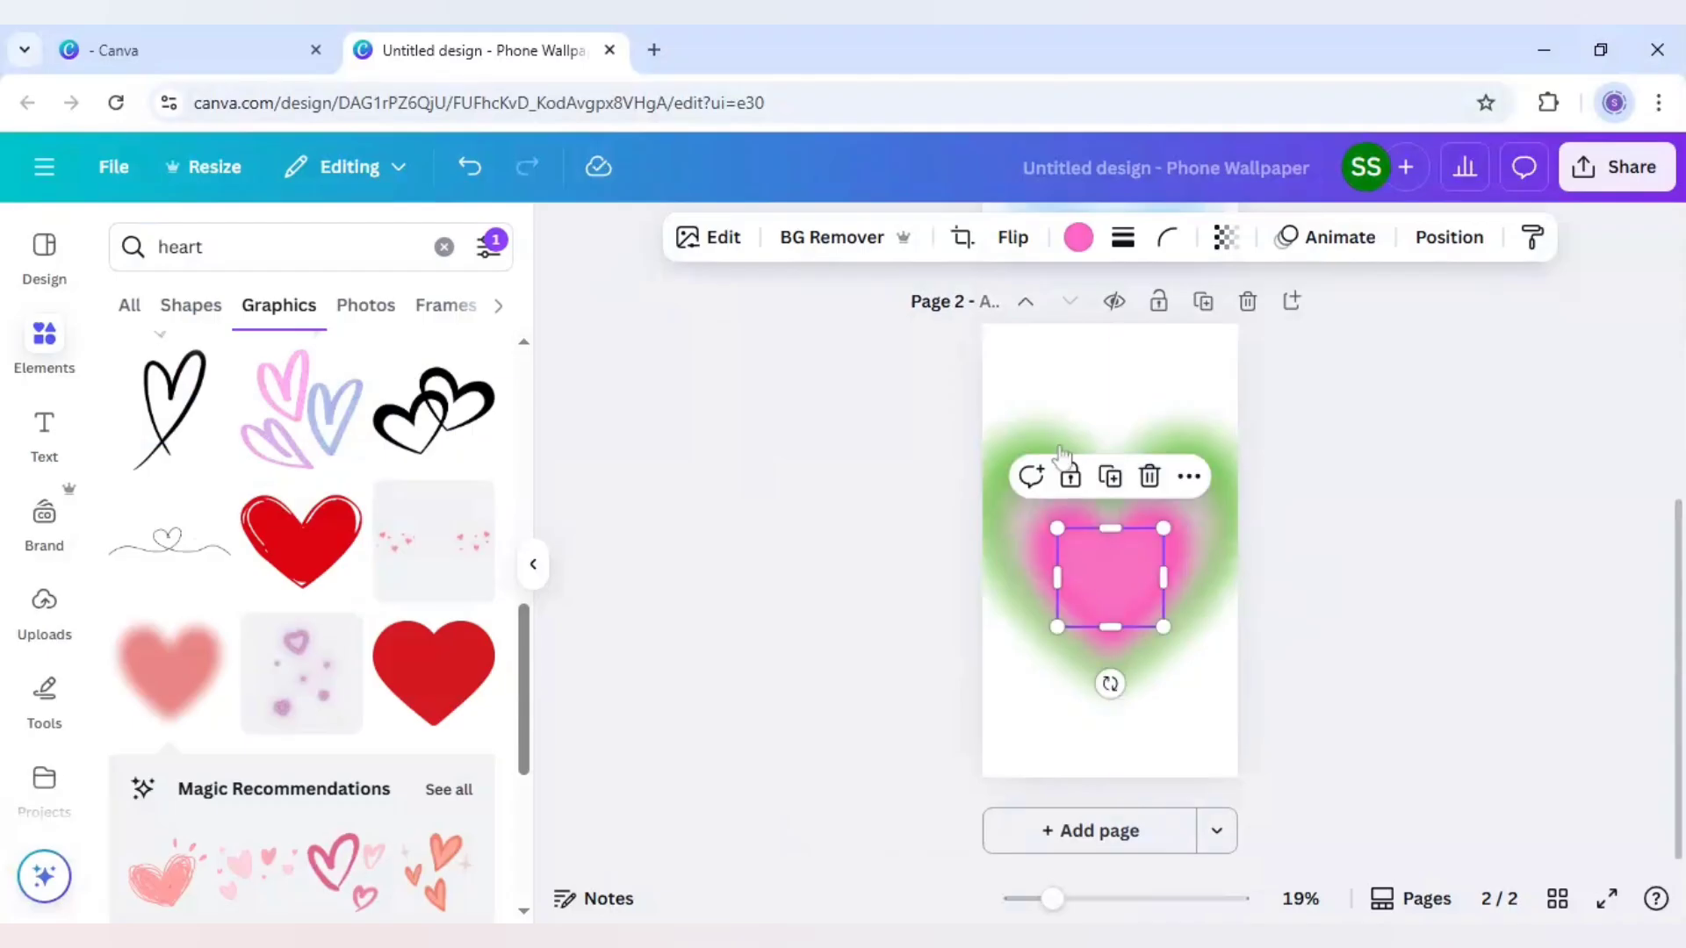
click(1079, 249)
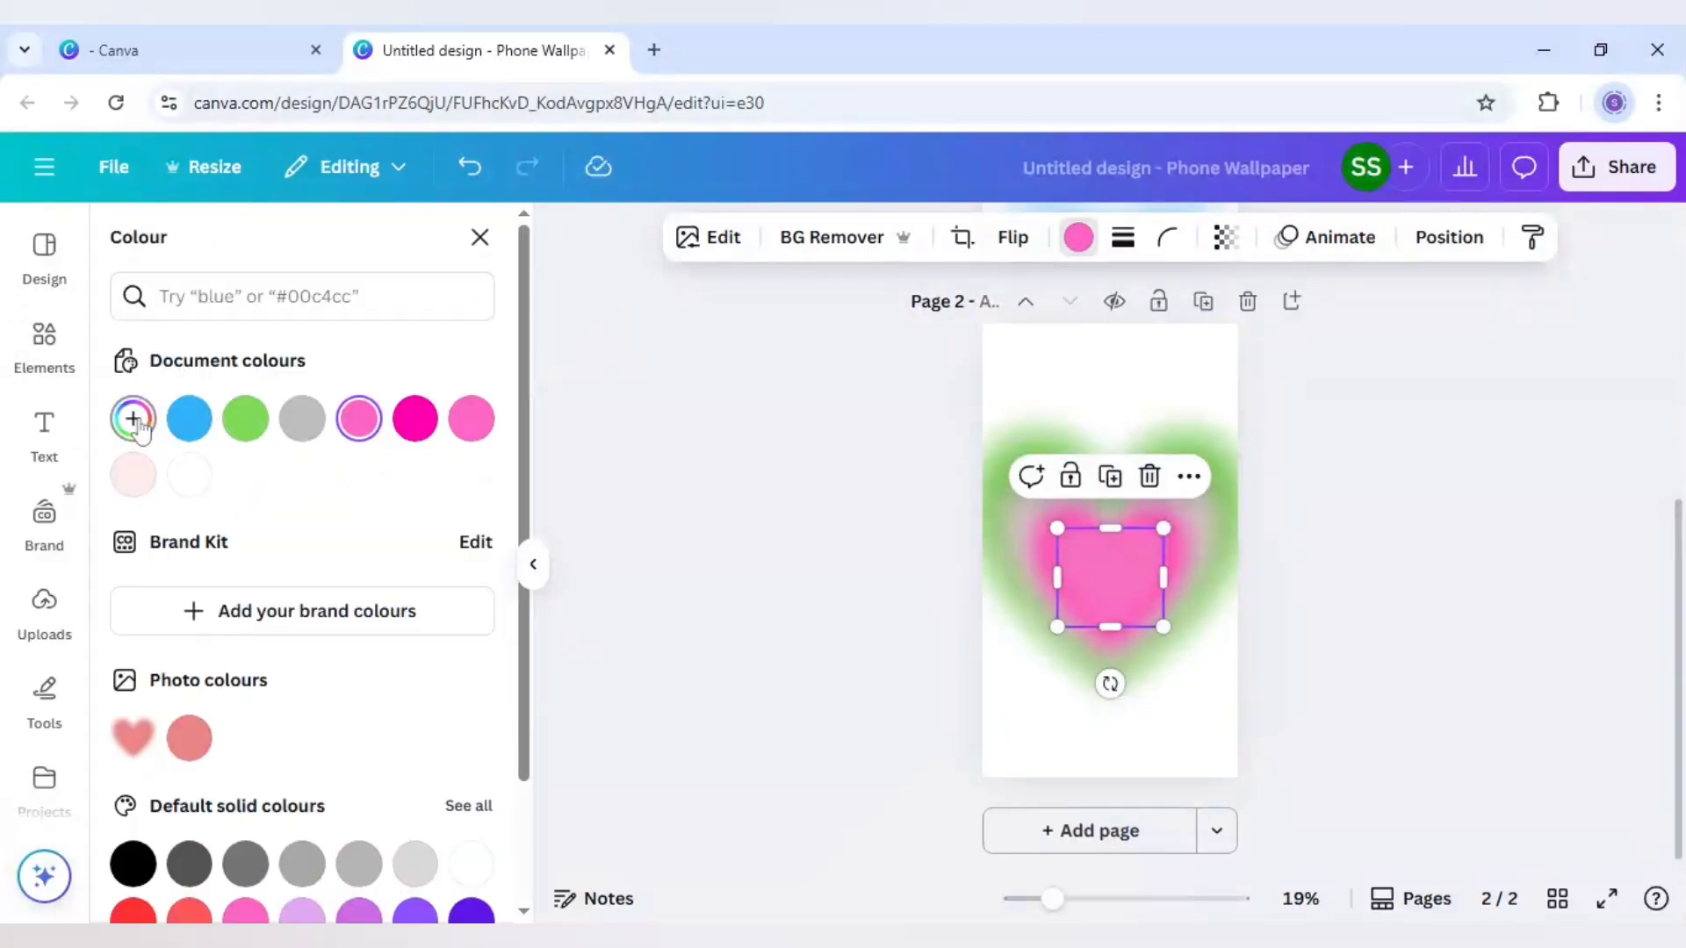
click(138, 426)
drag(331, 482, 237, 478)
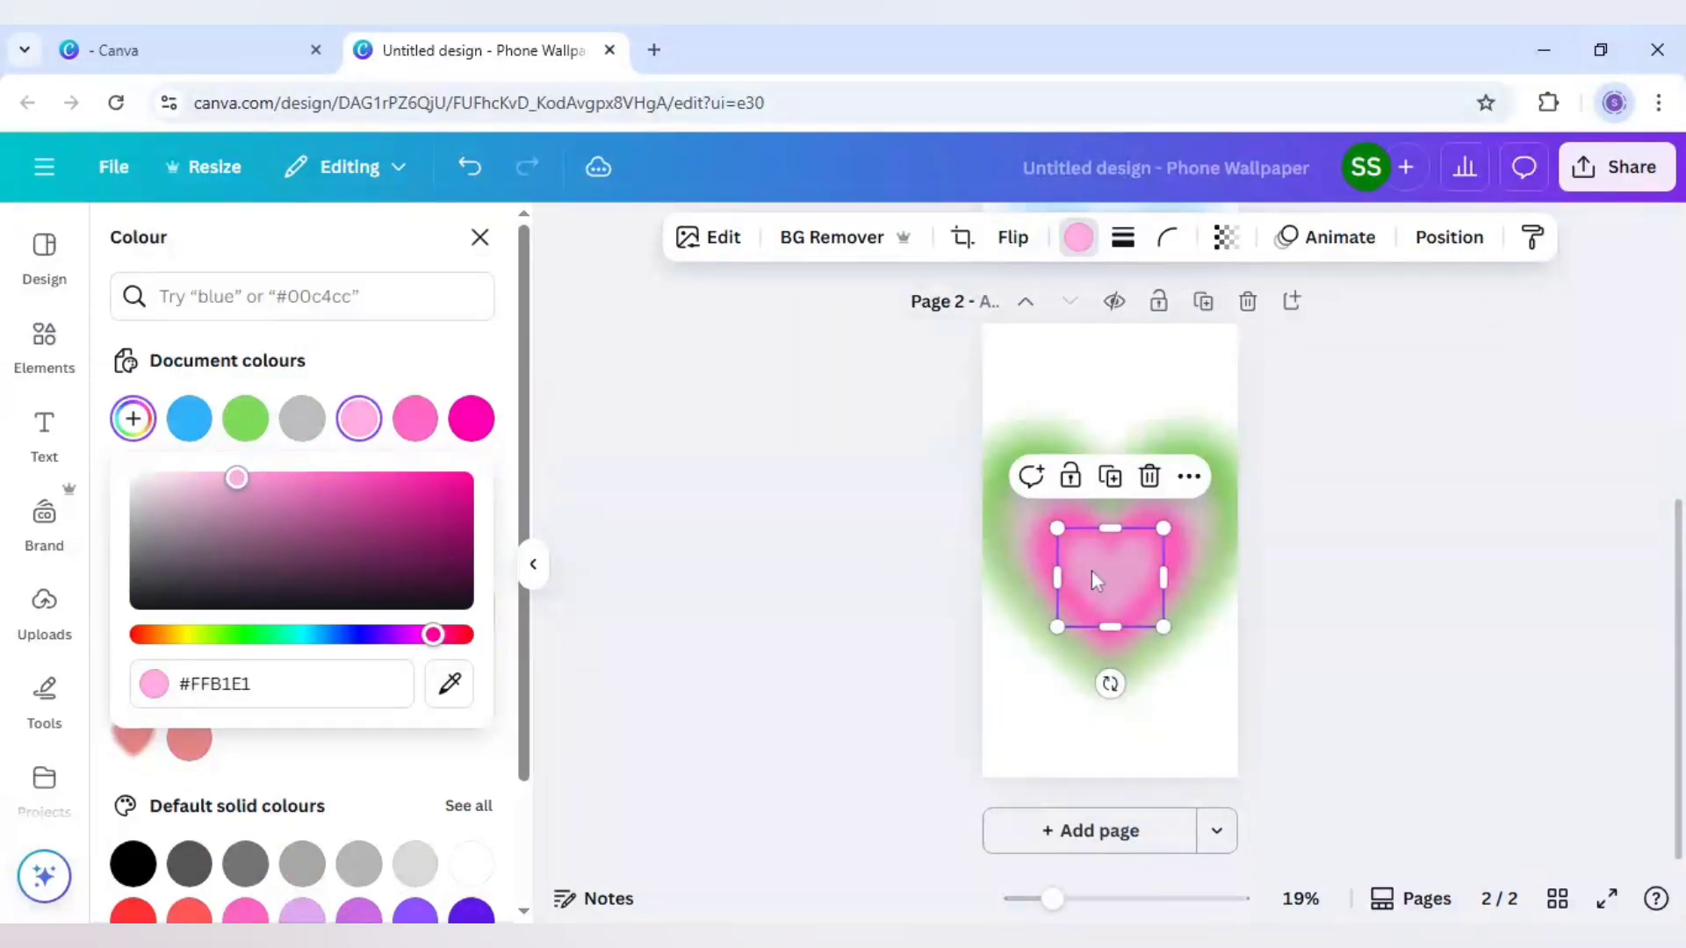
Place a smaller, centred copy of the innermost light pink heart and recolour it a custom paler pink
click(1110, 476)
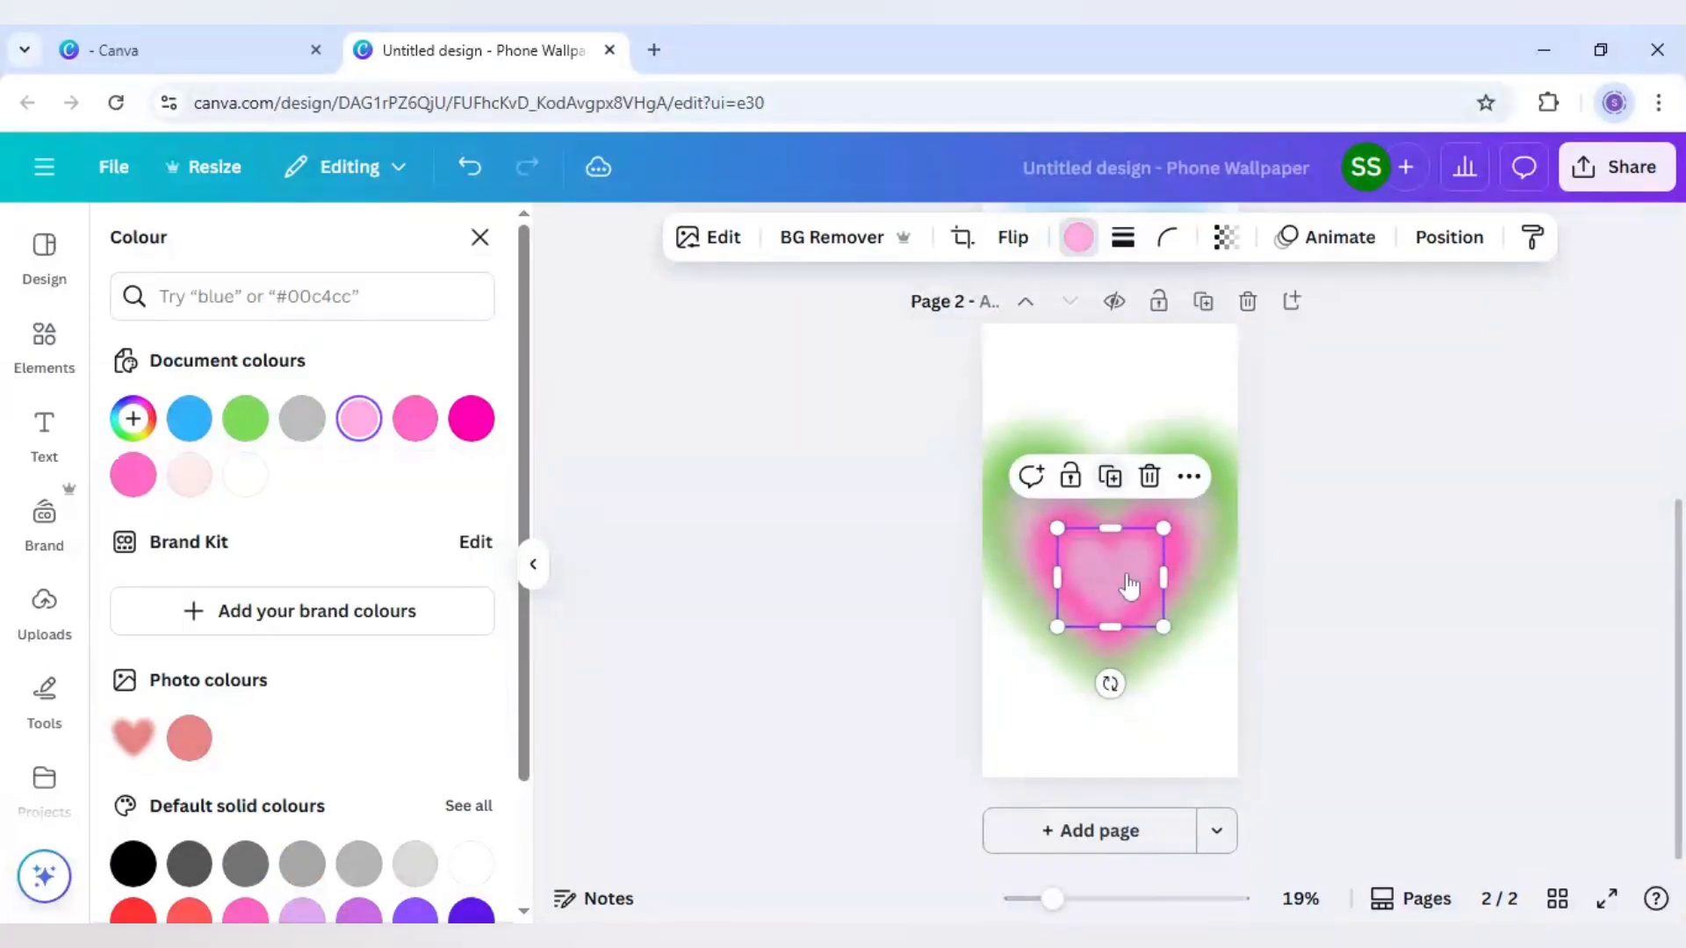
drag(1135, 599, 1121, 586)
drag(1167, 525, 1122, 577)
click(1078, 237)
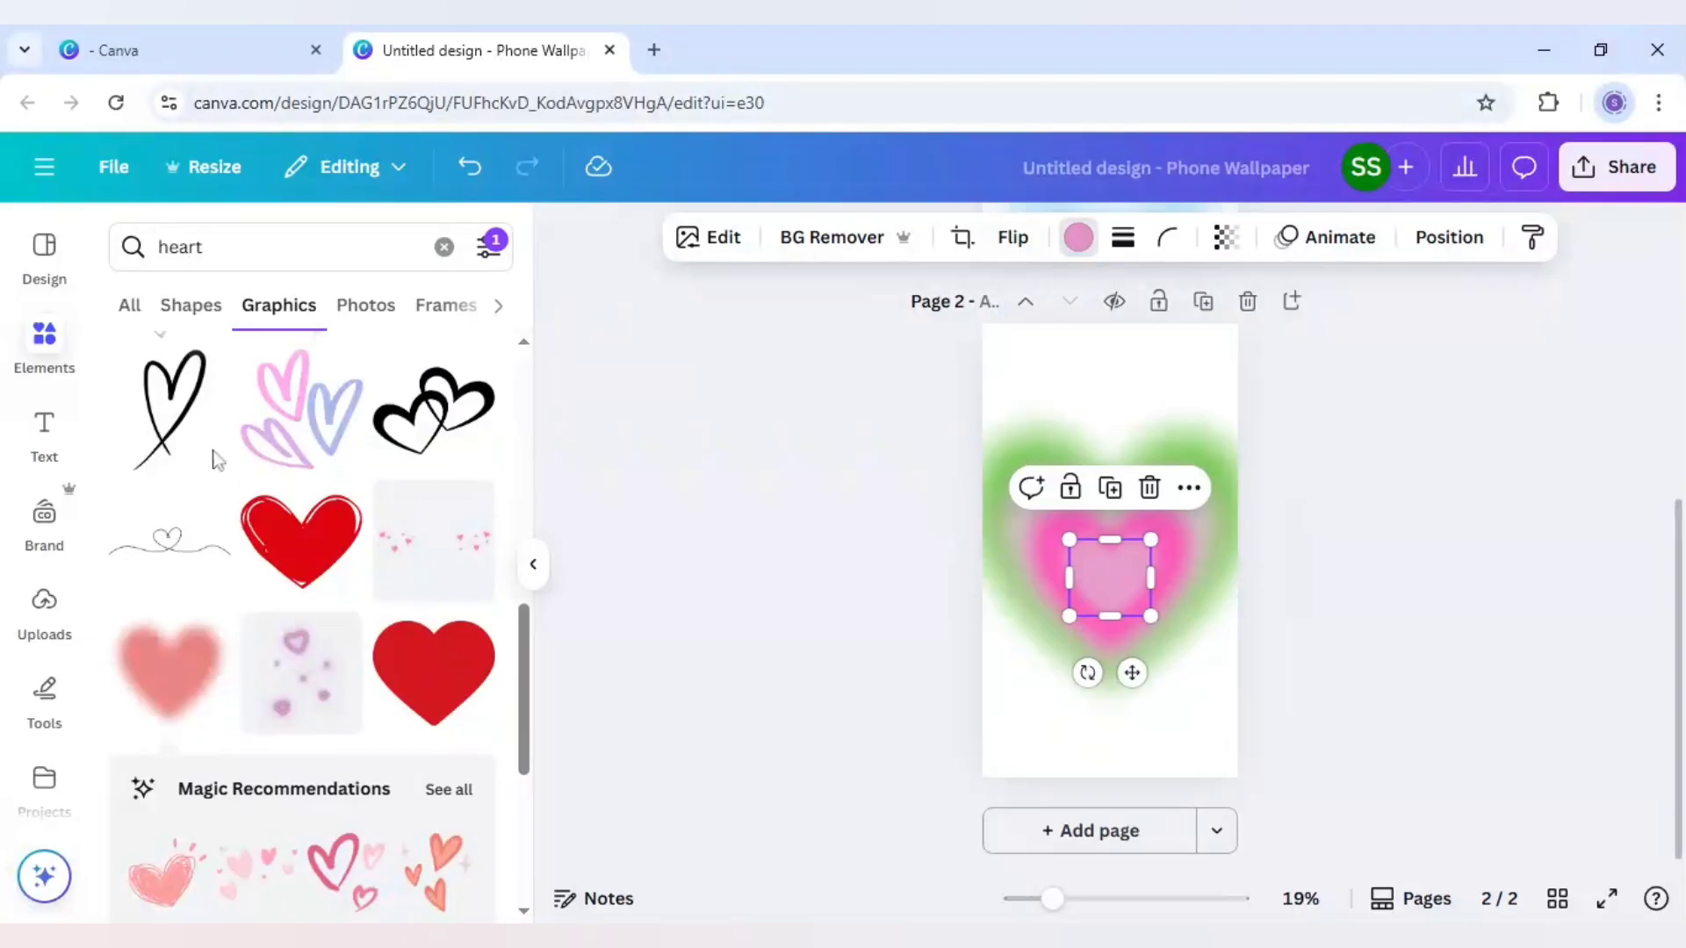
click(133, 419)
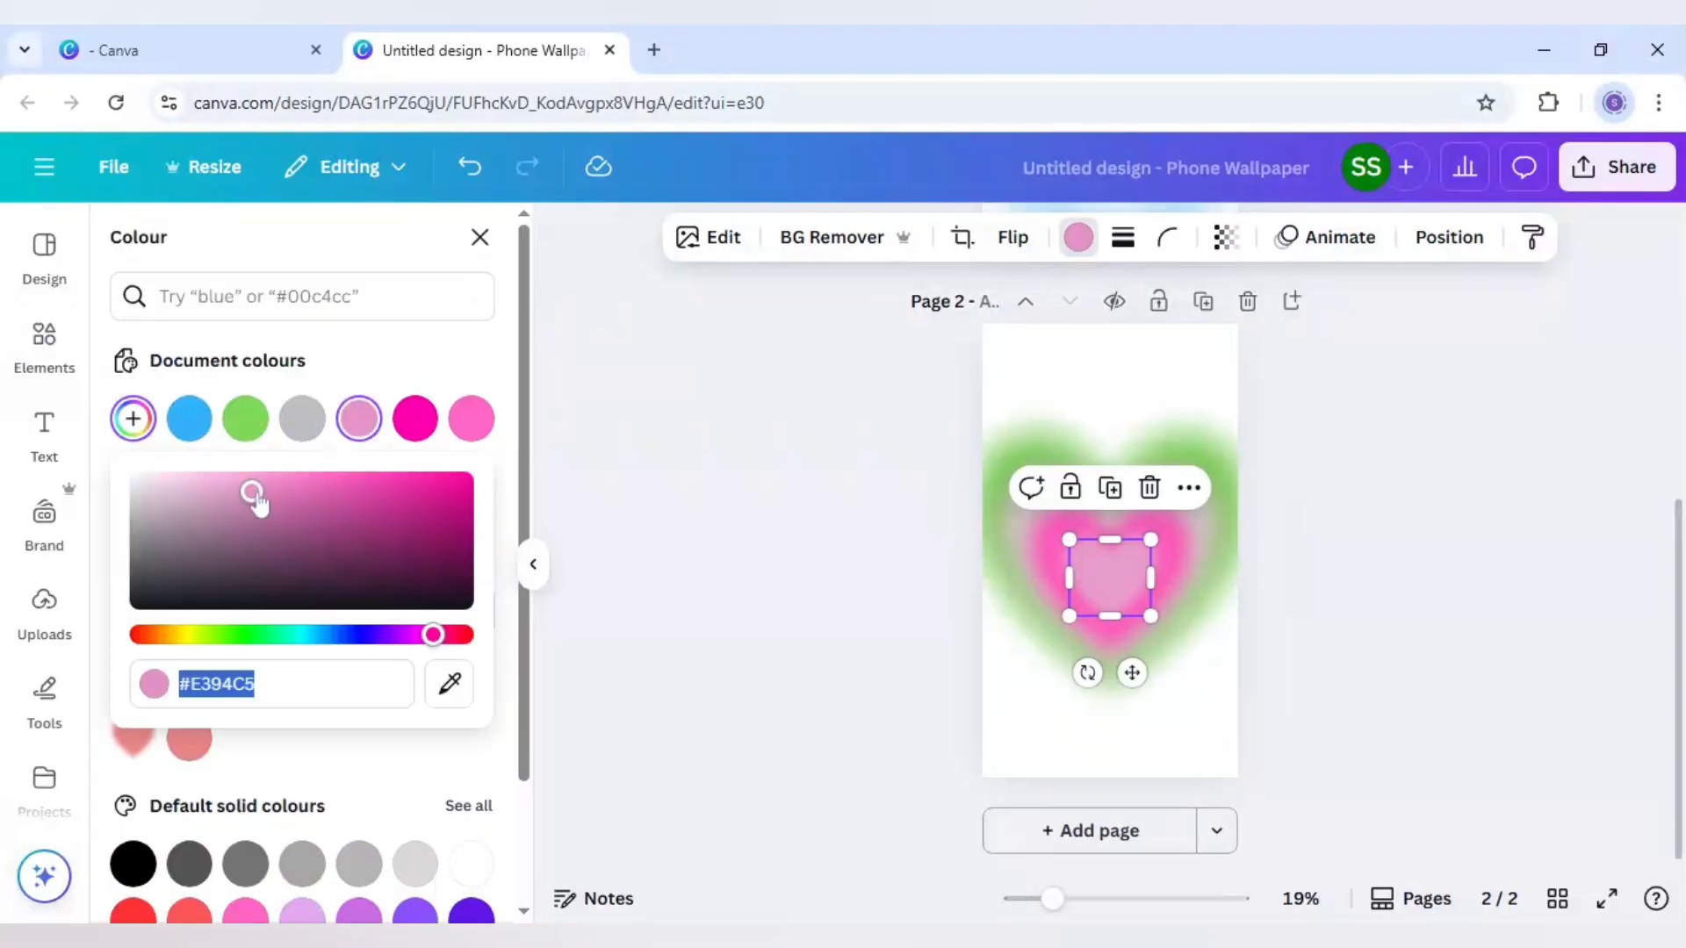
drag(256, 492, 189, 485)
click(763, 562)
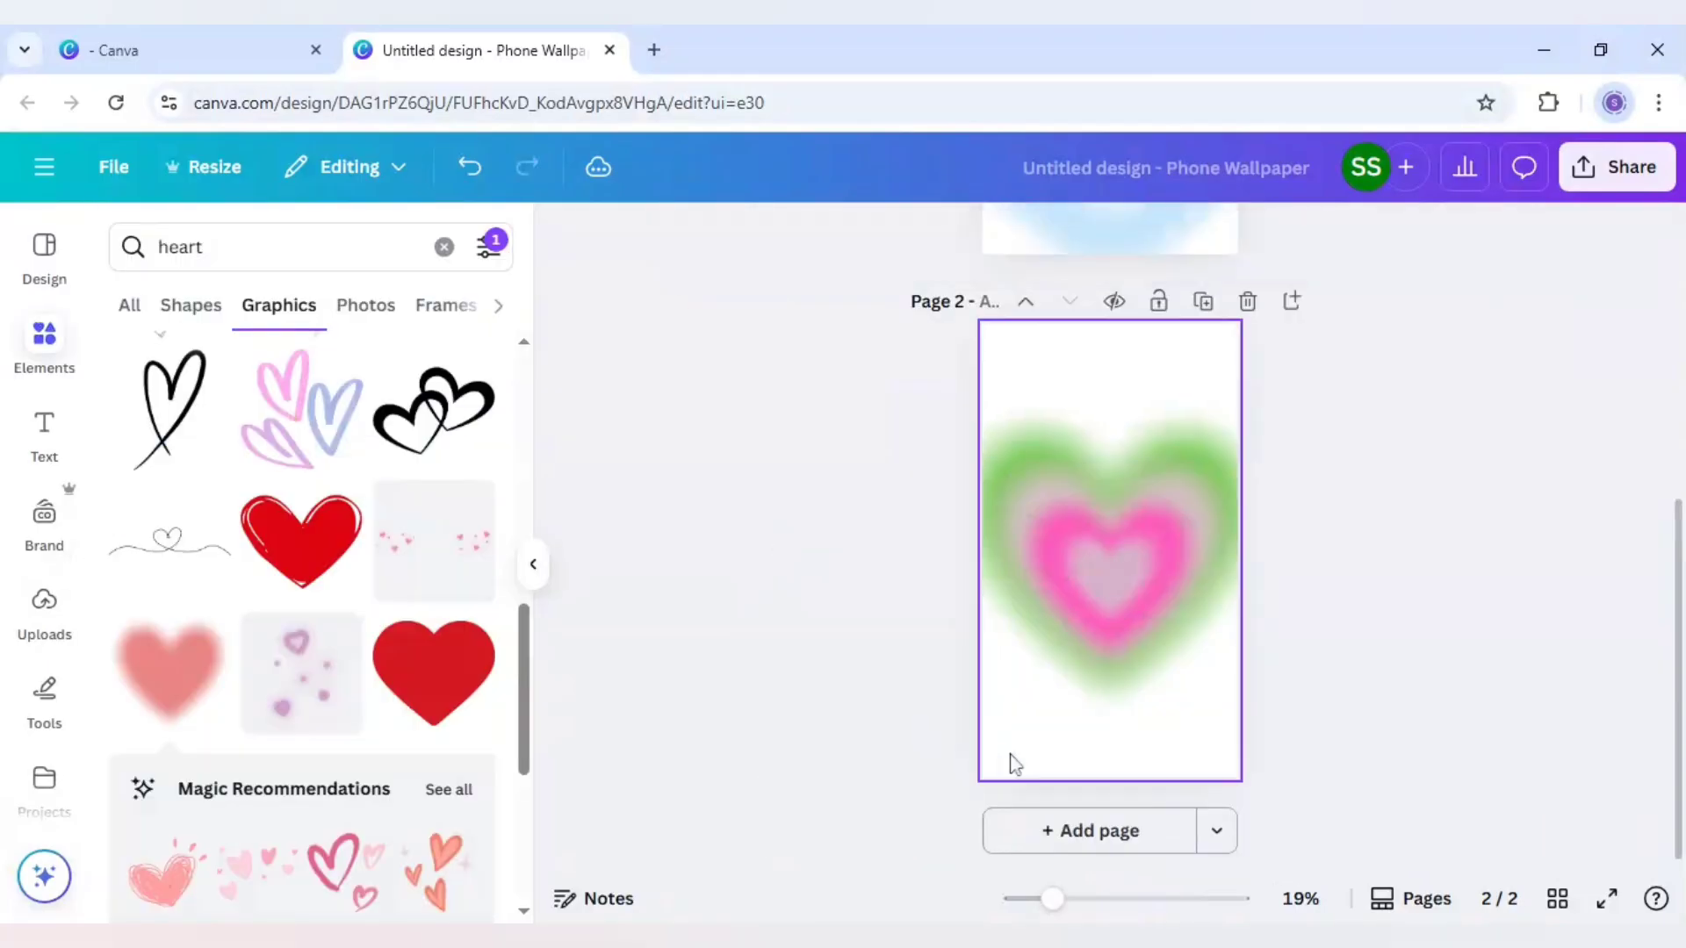
Set the second page's background to the custom light green #C9FFB2
click(1016, 764)
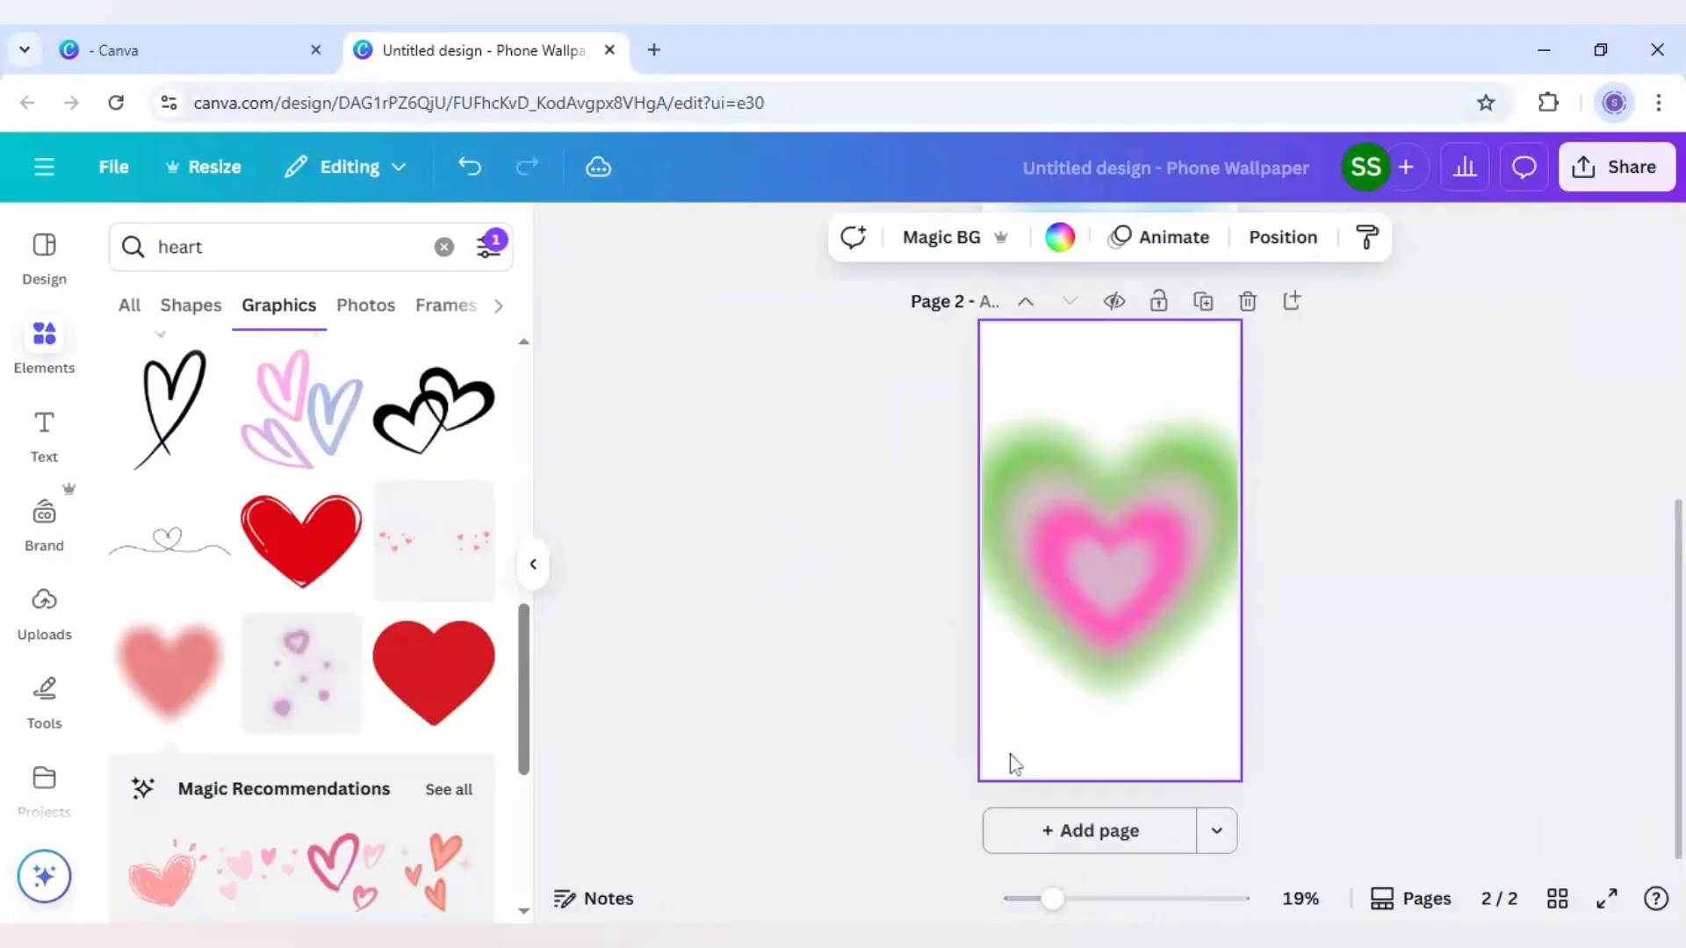
click(1058, 242)
click(245, 419)
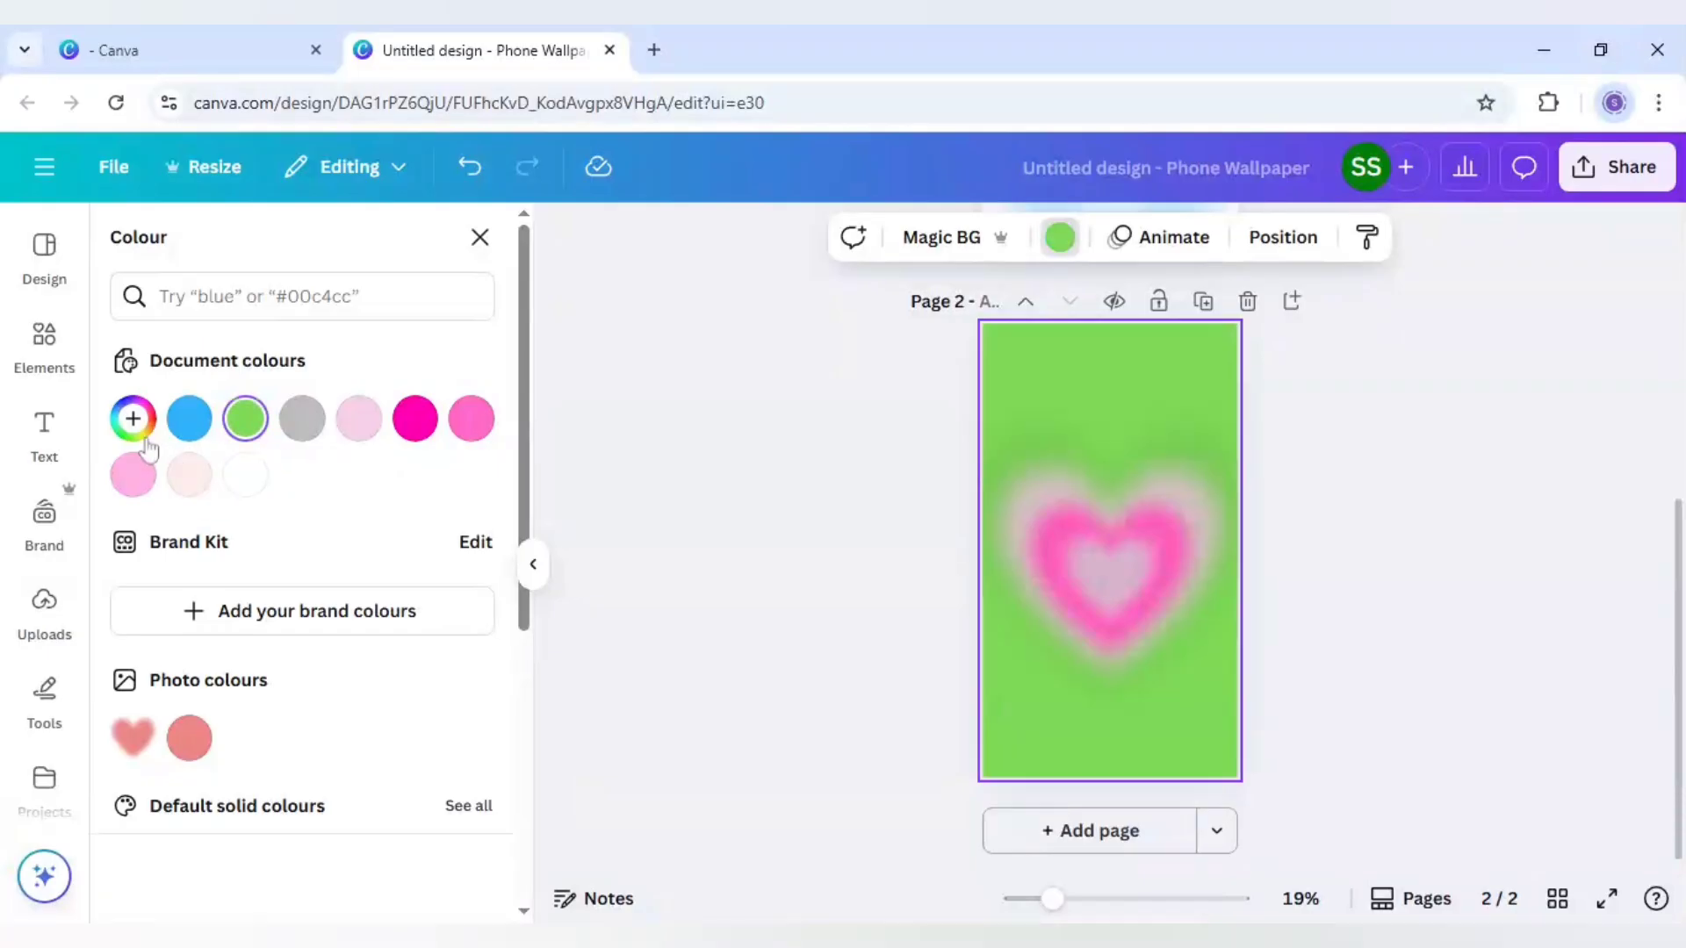
click(132, 418)
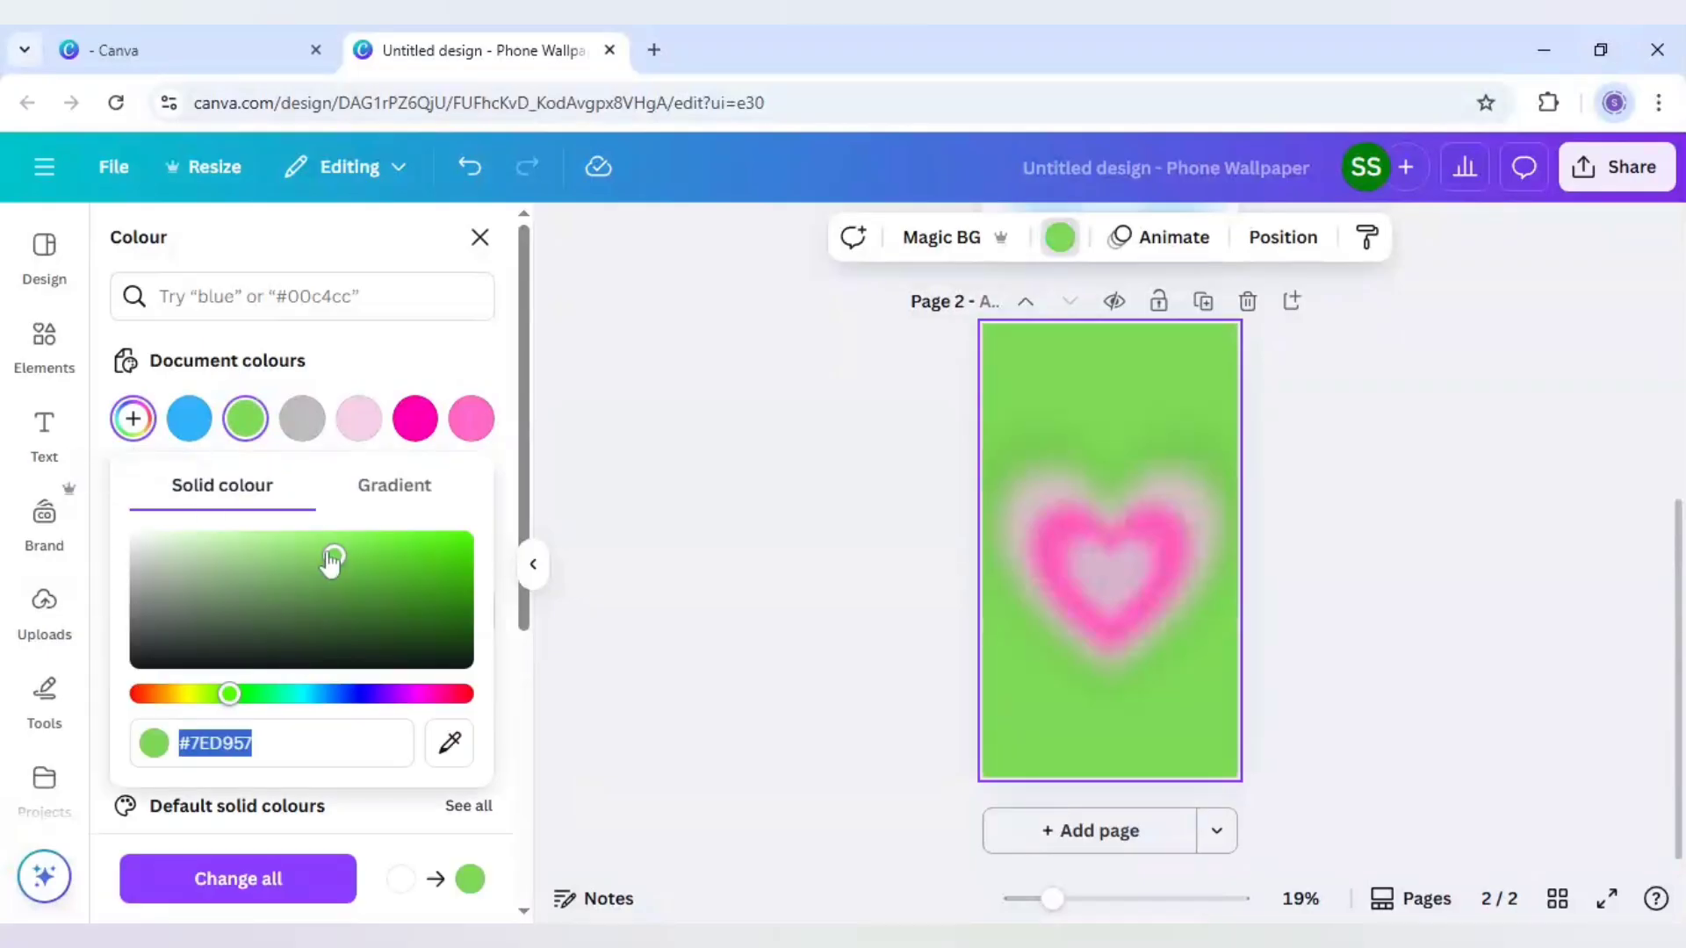
drag(331, 553, 232, 518)
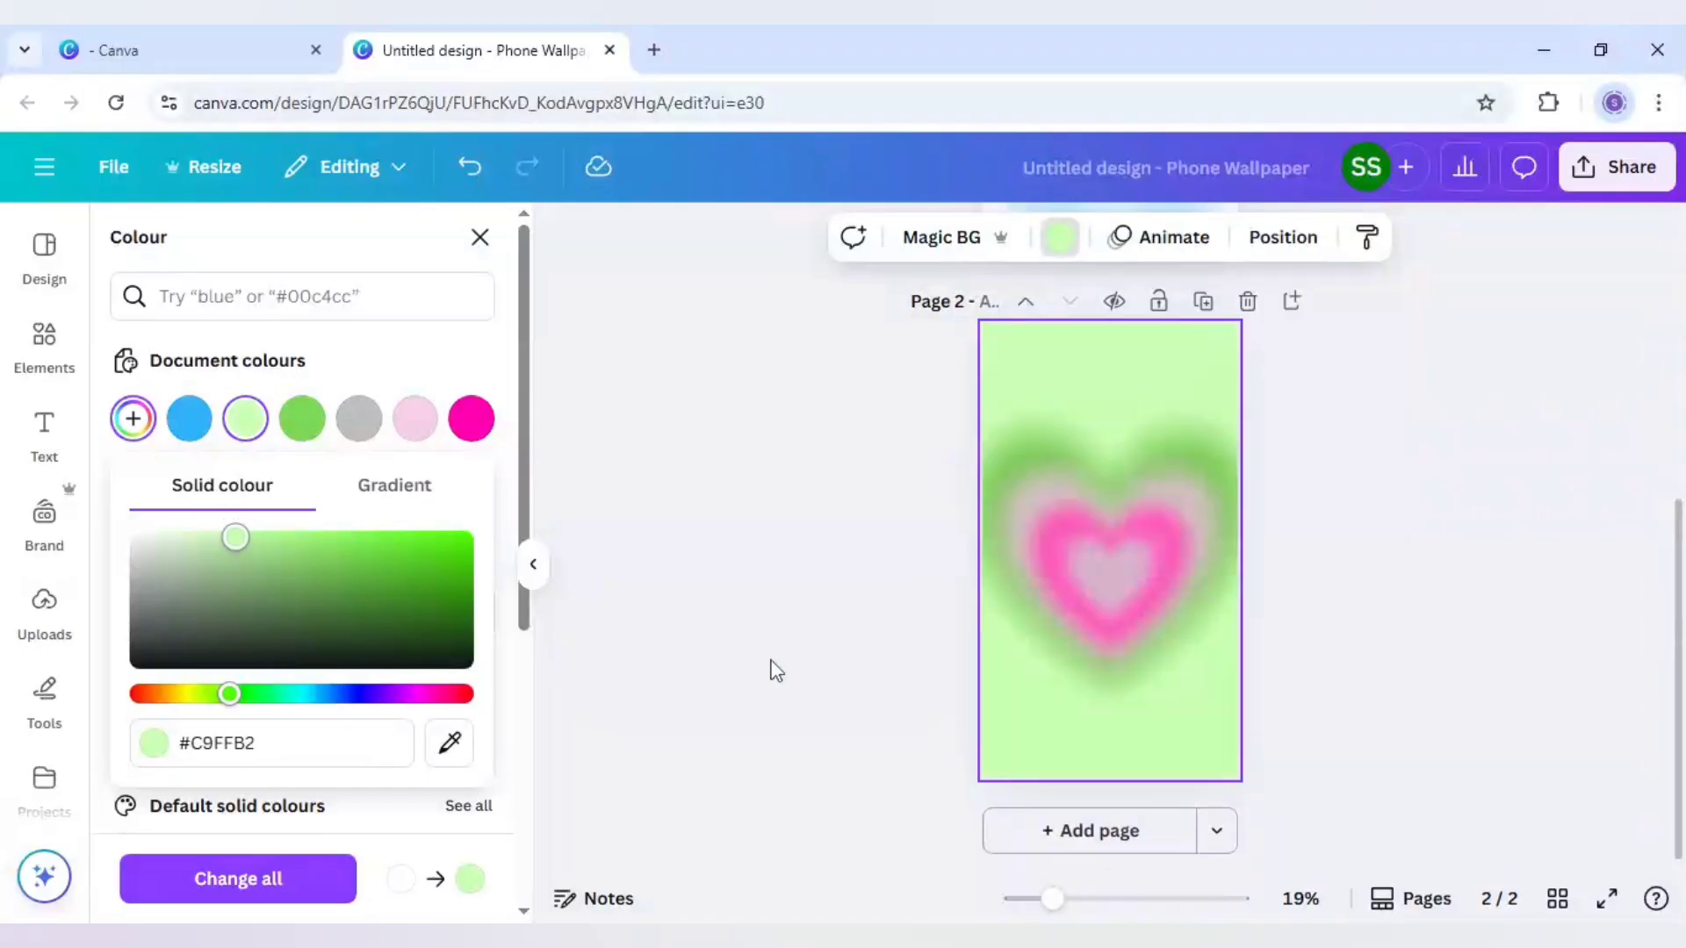
click(817, 660)
click(810, 662)
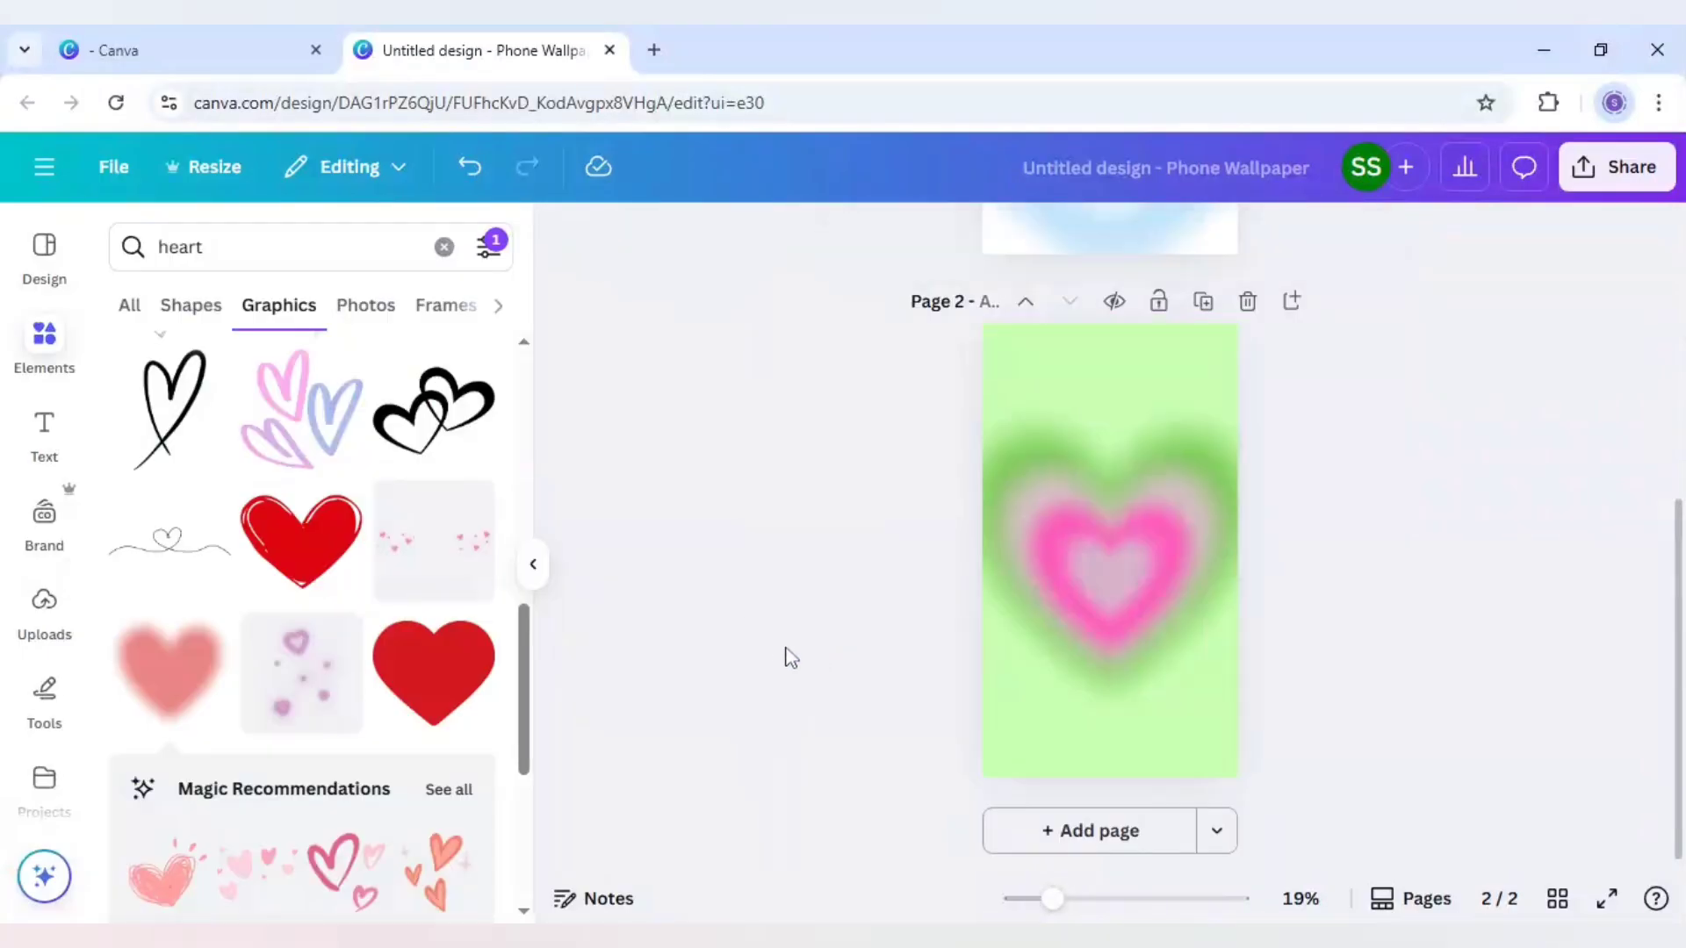